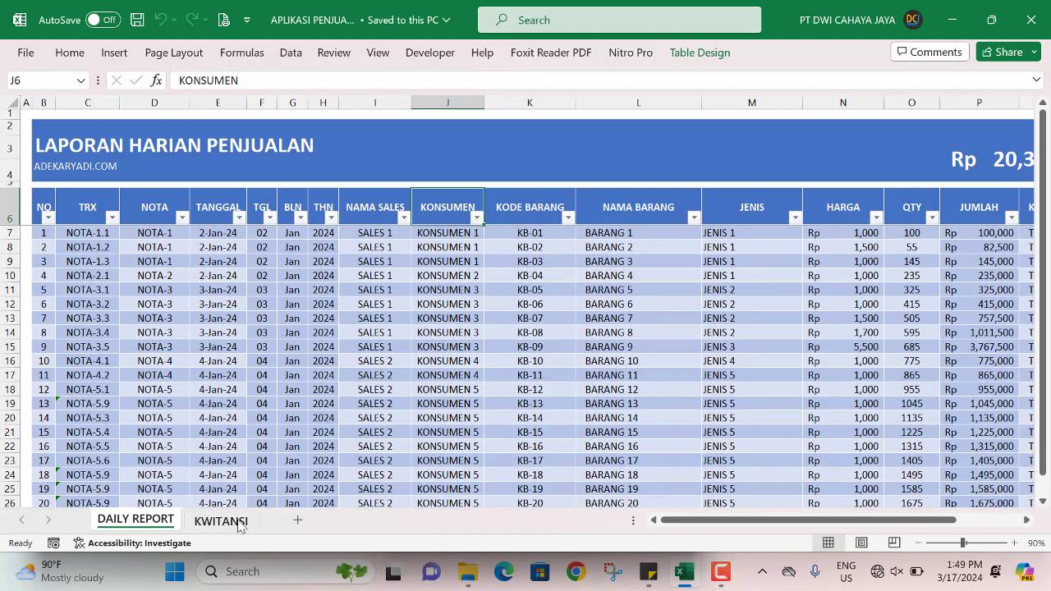
Check the KWITANSI sheet, add a new worksheet after it, and name the new sheet BARANG MASUK
{"action": "left_click", "coordinate": [221, 521]}
{"action": "scroll", "coordinate": [335, 362], "scroll_direction": "up", "scroll_amount": 1, "text": "ctrl"}
{"action": "scroll", "coordinate": [328, 374], "scroll_direction": "up", "scroll_amount": 2}
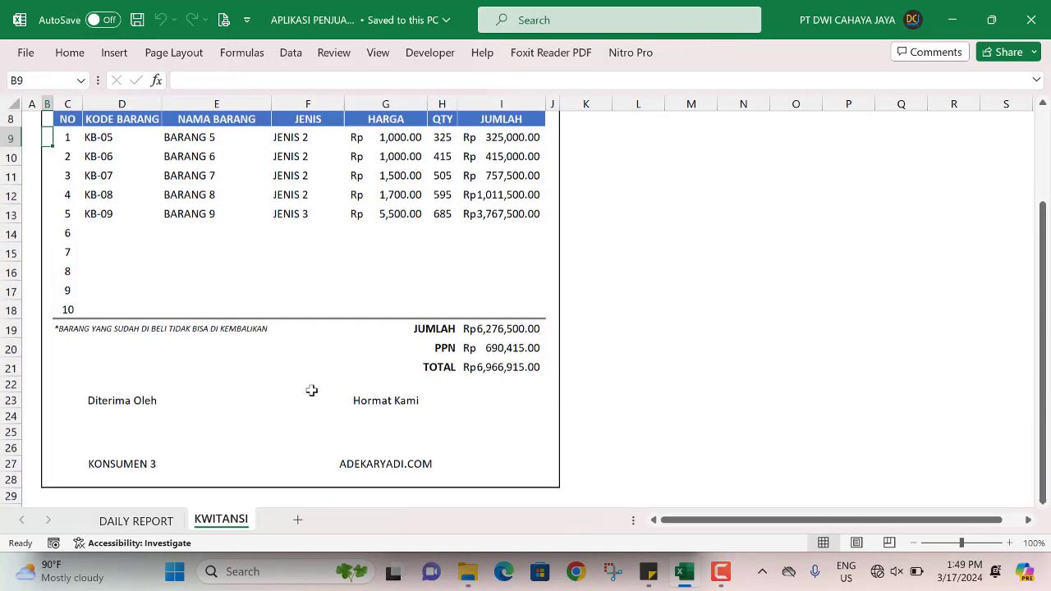
{"action": "left_click", "coordinate": [299, 519]}
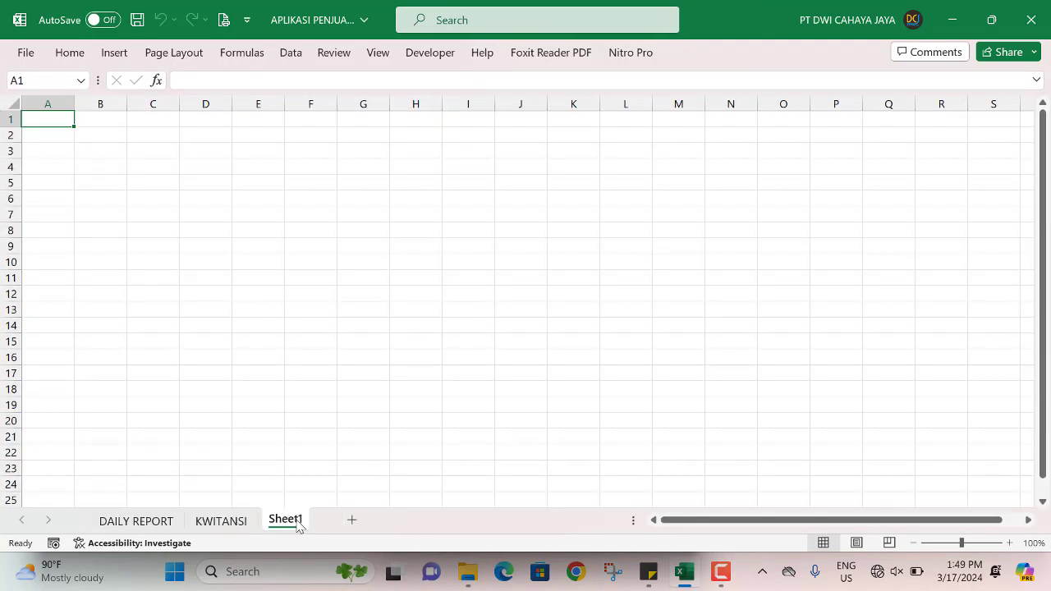
{"action": "right_click", "coordinate": [297, 525]}
{"action": "left_click", "coordinate": [345, 332]}
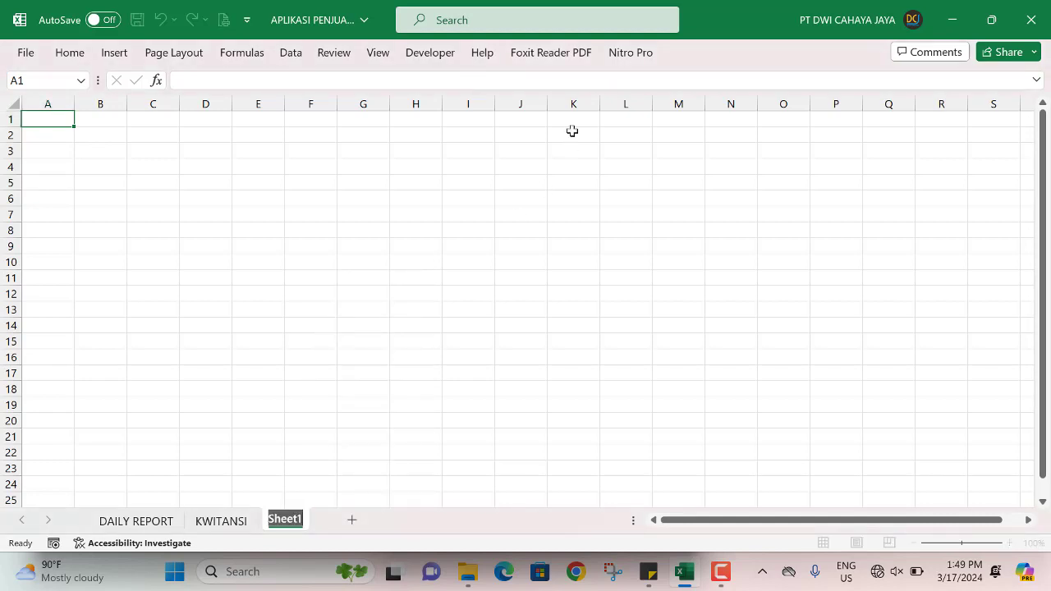
{"action": "type", "text": "S"}
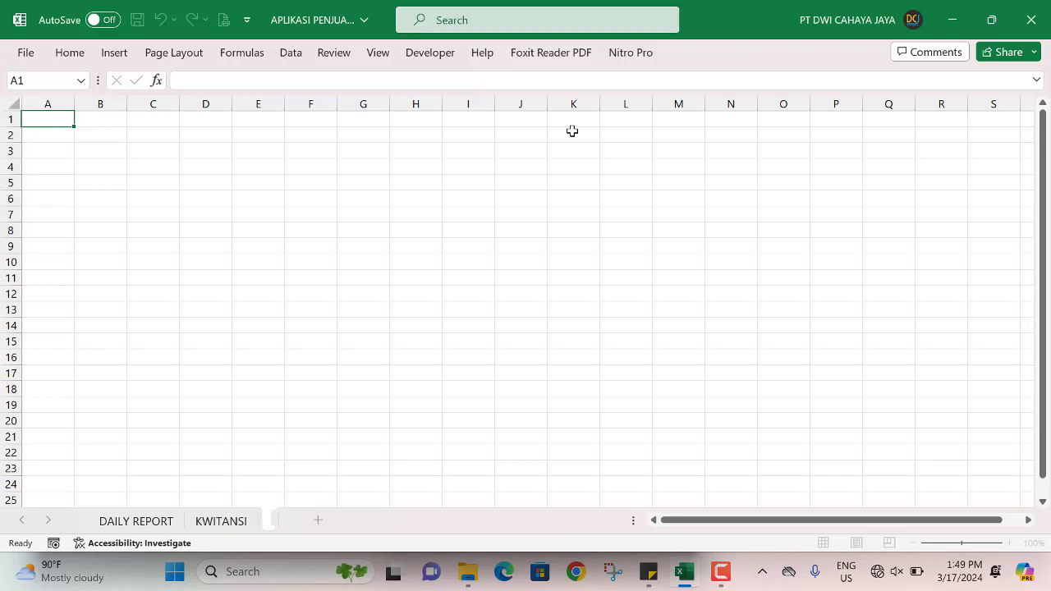
{"action": "type", "text": "BARANG MASUK"}
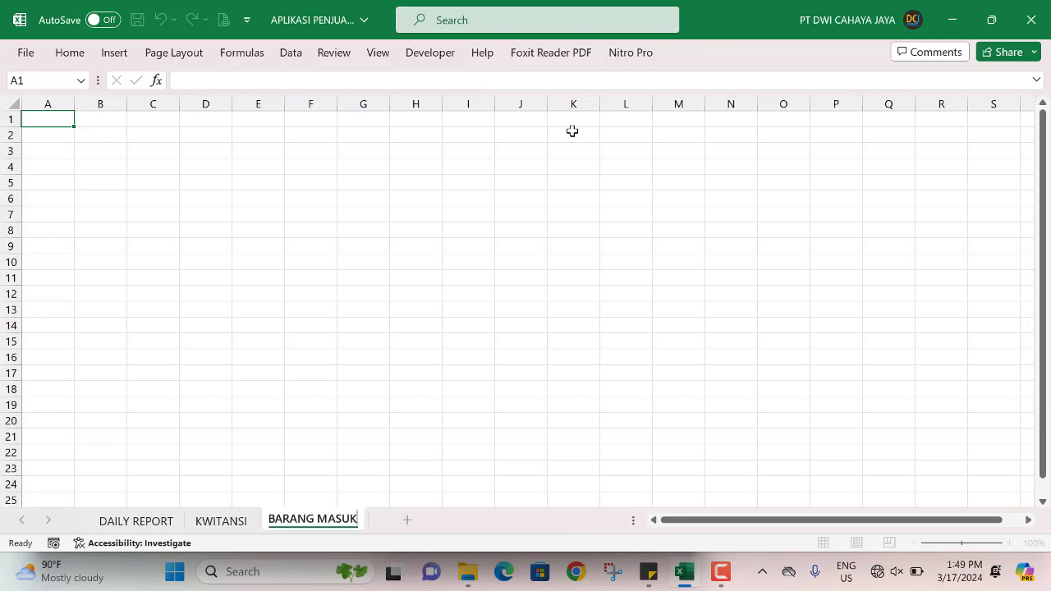
{"action": "key", "text": "Return"}
{"action": "left_click", "coordinate": [205, 237]}
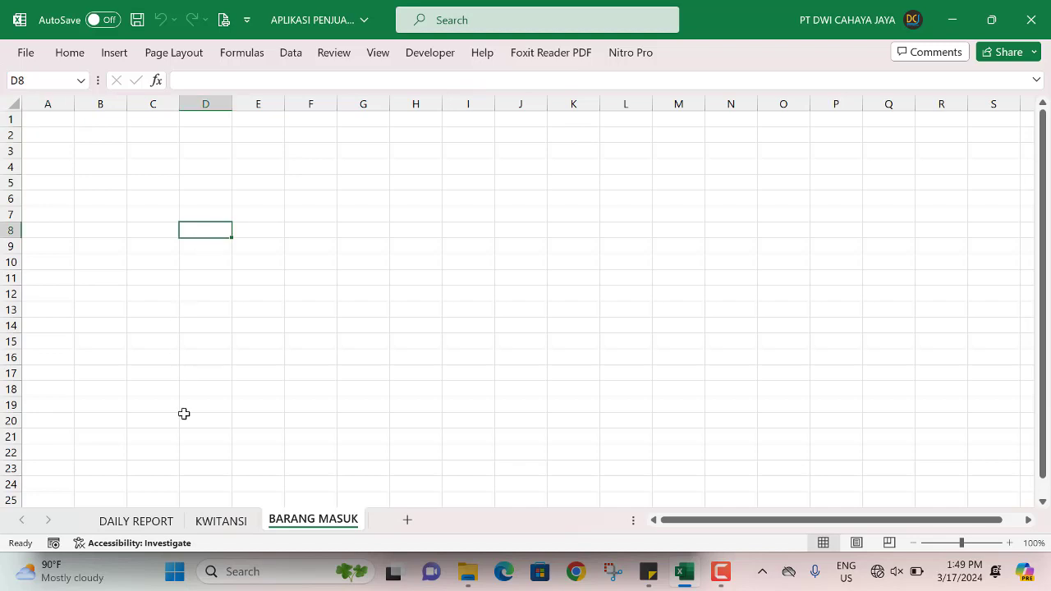
Copy the title banner and column headers in rows 1 to 6 of DAILY REPORT to cell A1 of BARANG MASUK
{"action": "left_click", "coordinate": [152, 515]}
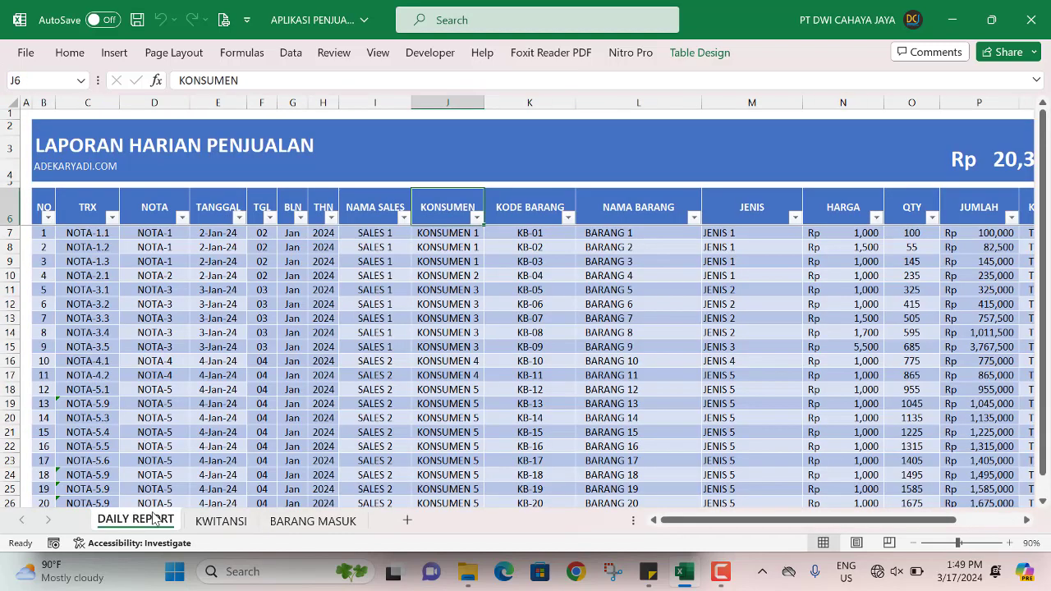
{"action": "left_click", "coordinate": [146, 212]}
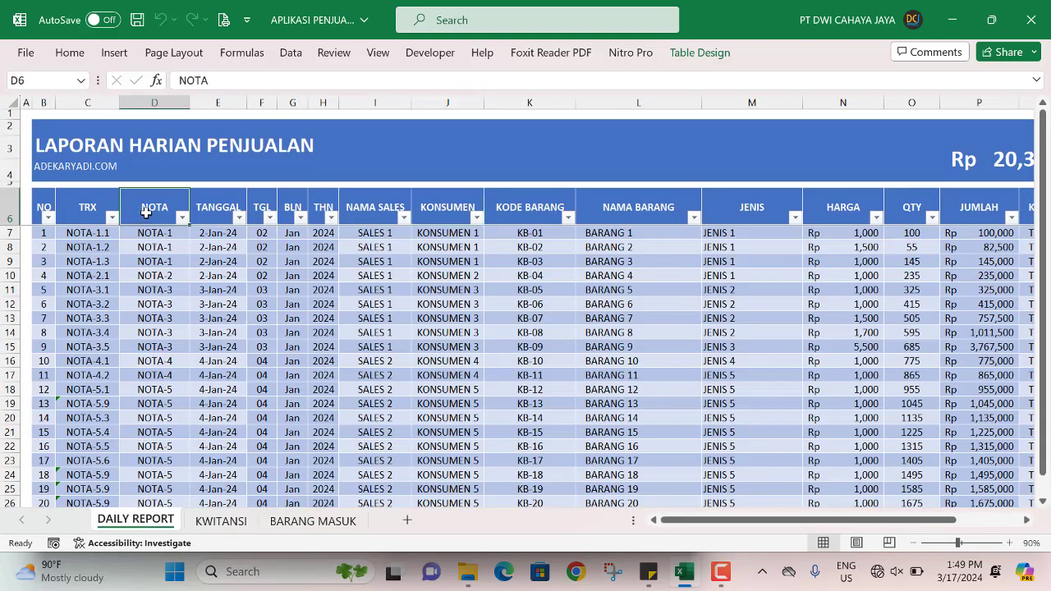
{"action": "left_click", "coordinate": [217, 206]}
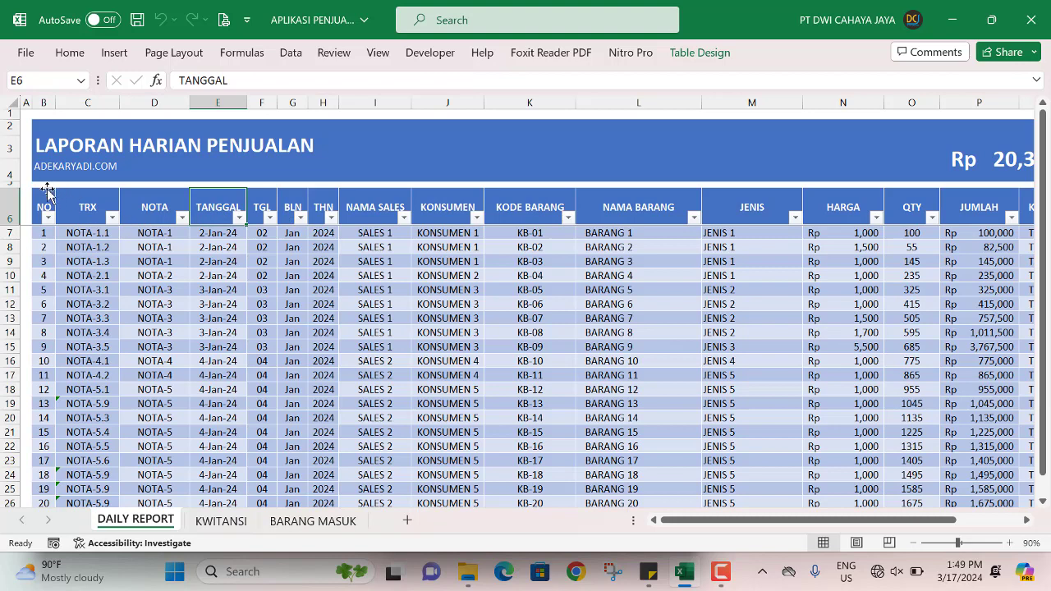
{"action": "left_click_drag", "start_coordinate": [42, 200], "coordinate": [1001, 209]}
{"action": "key", "text": "ctrl+c"}
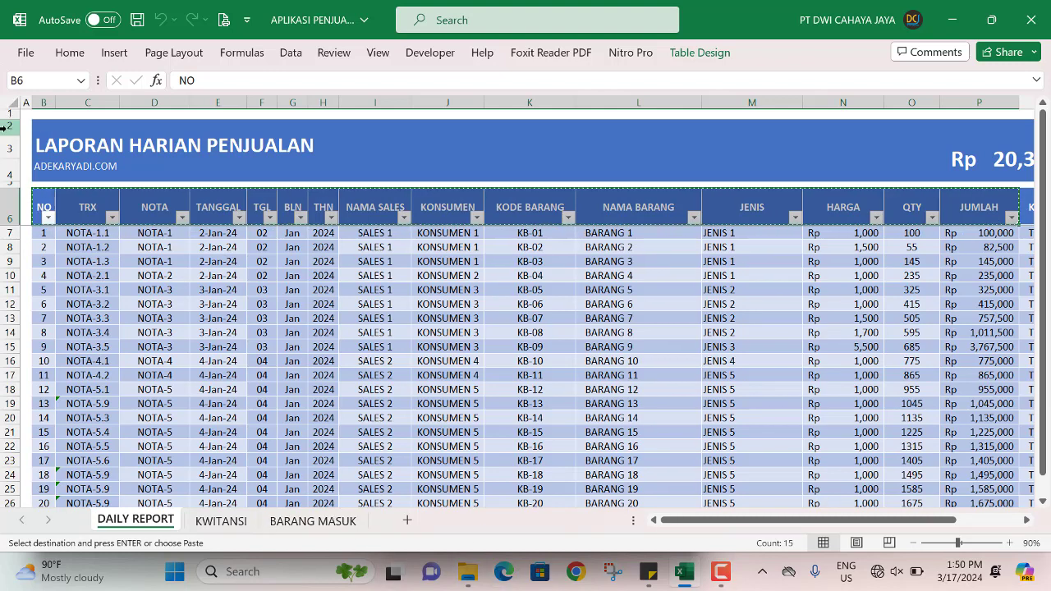
{"action": "left_click_drag", "start_coordinate": [37, 130], "coordinate": [795, 207]}
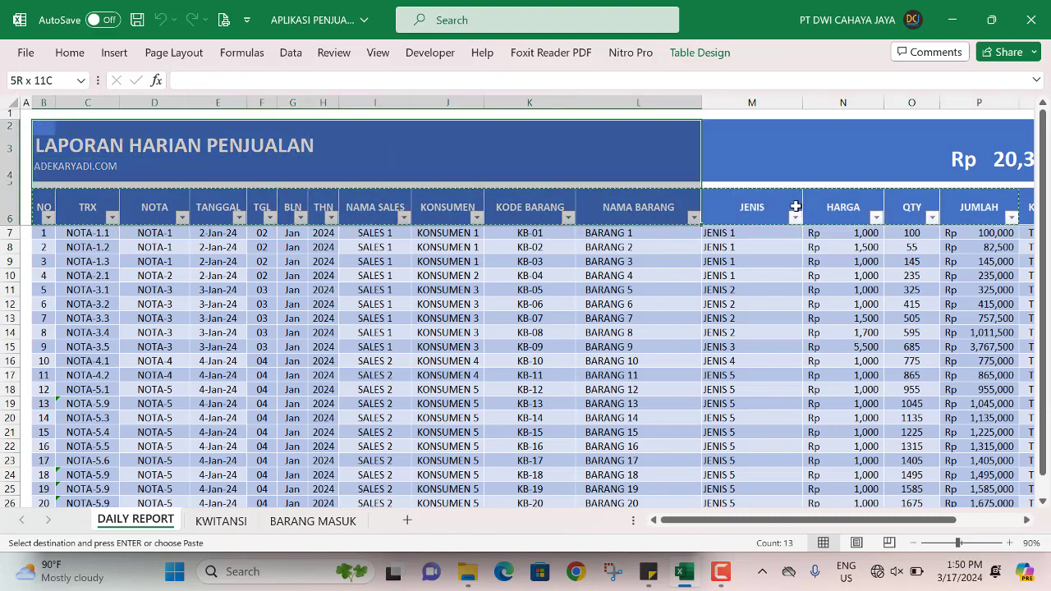
{"action": "left_click_drag", "start_coordinate": [955, 118], "coordinate": [20, 219]}
{"action": "key", "text": "ctrl+c"}
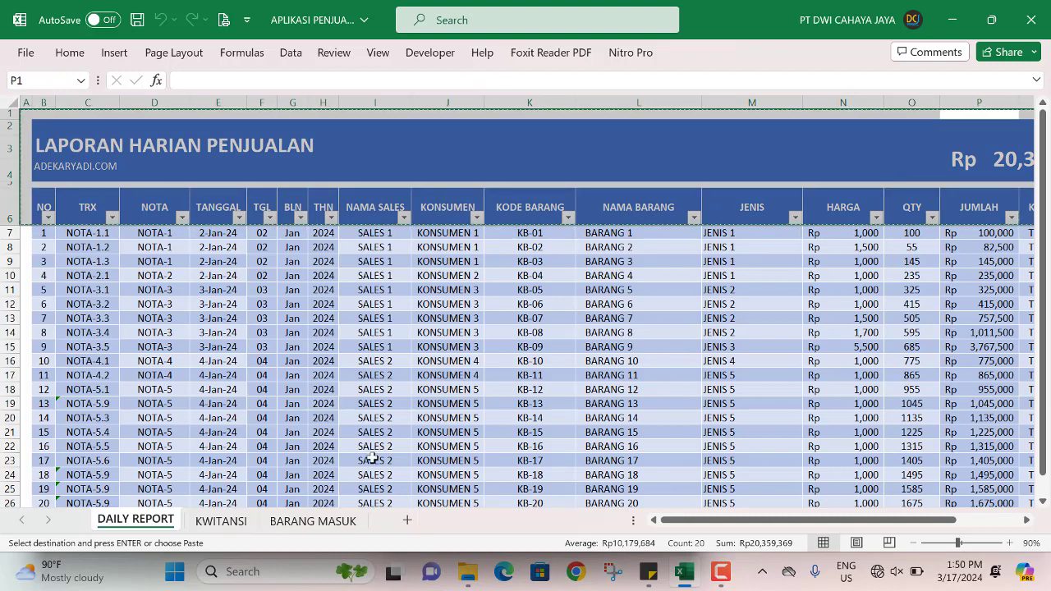
{"action": "left_click", "coordinate": [283, 521]}
{"action": "left_click", "coordinate": [33, 120]}
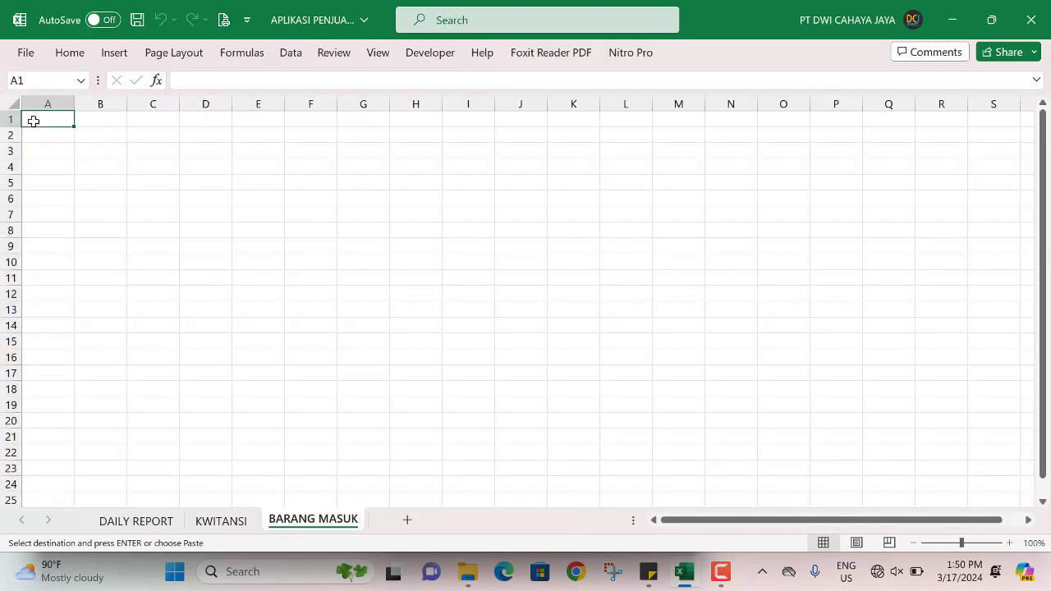
{"action": "key", "text": "ctrl+v"}
Narrow column A to a slim margin and hide the gridlines on the BARANG MASUK sheet
{"action": "left_click", "coordinate": [113, 274]}
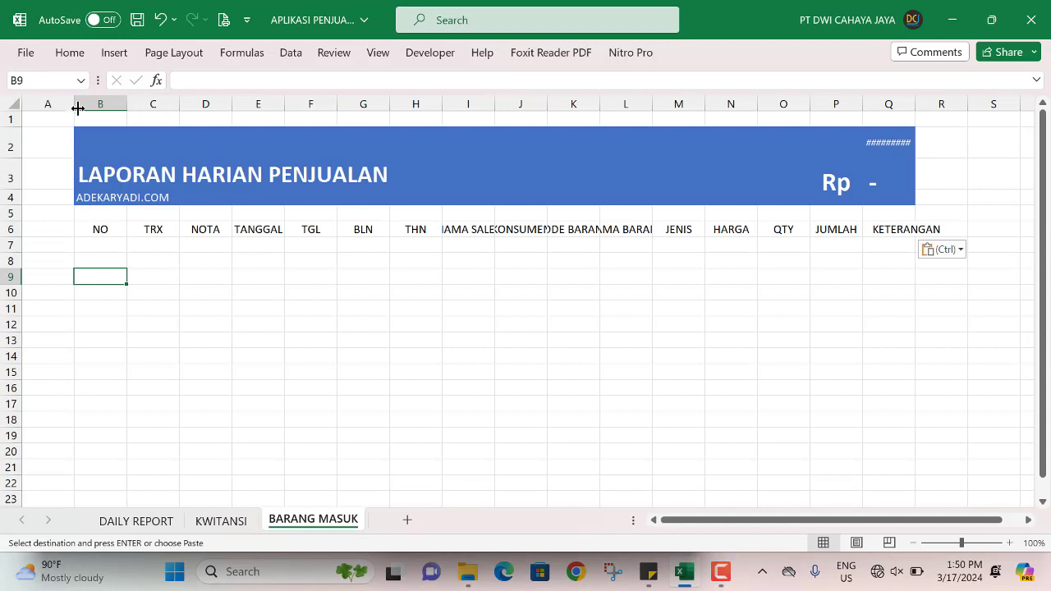
{"action": "left_click_drag", "start_coordinate": [77, 109], "coordinate": [36, 131]}
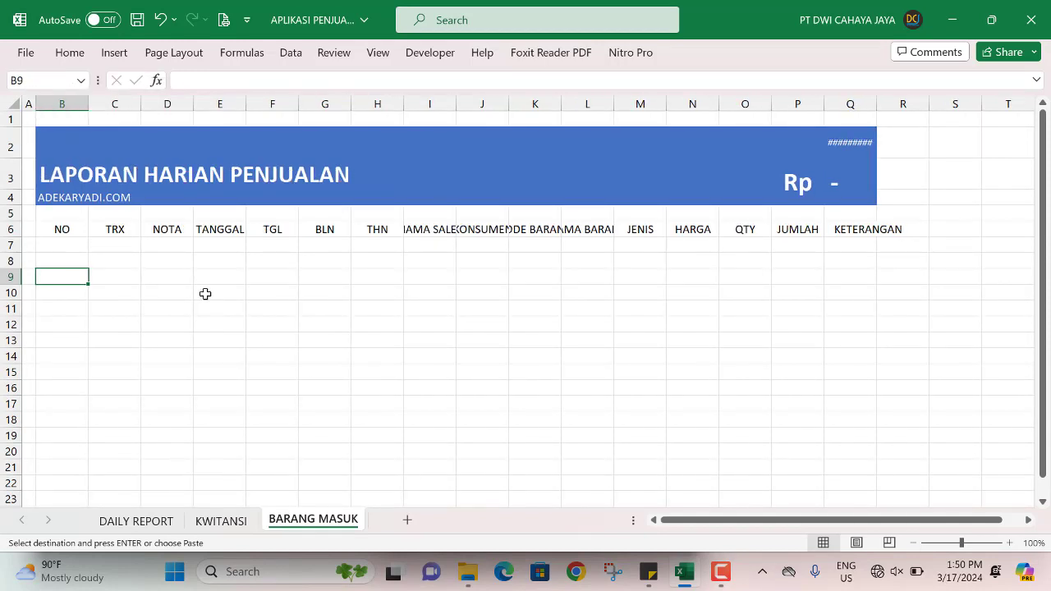
{"action": "left_click", "coordinate": [205, 293]}
{"action": "left_click", "coordinate": [376, 53]}
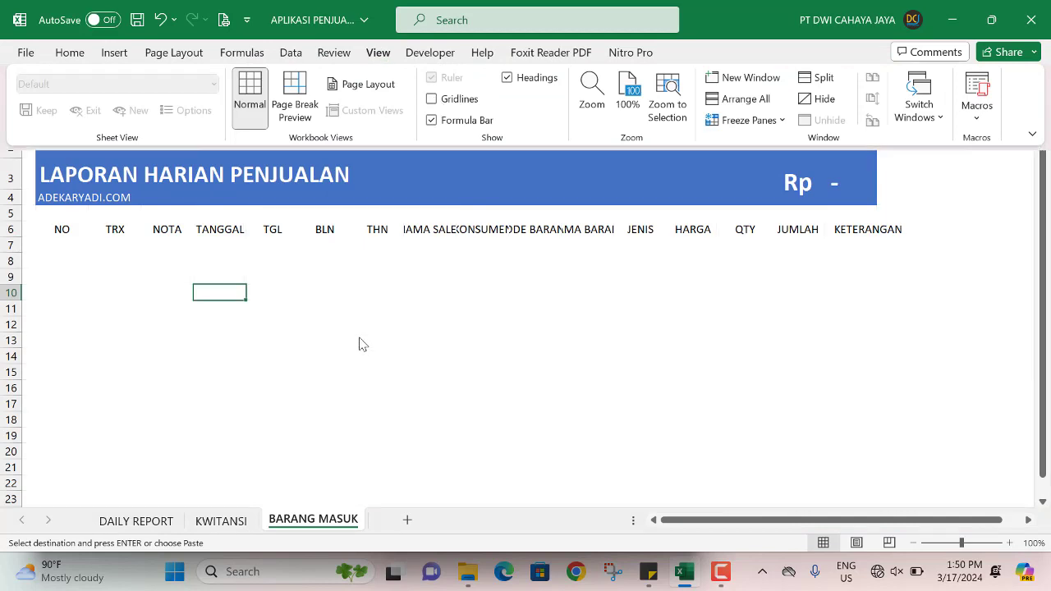
{"action": "left_click", "coordinate": [234, 290]}
{"action": "left_click", "coordinate": [272, 275]}
Widen column Q to fit the KETERANGAN header and the date in the banner
{"action": "mouse_move", "coordinate": [89, 229]}
{"action": "left_mouse_down"}
{"action": "mouse_move", "coordinate": [777, 312]}
{"action": "mouse_move", "coordinate": [862, 296]}
{"action": "left_mouse_up"}
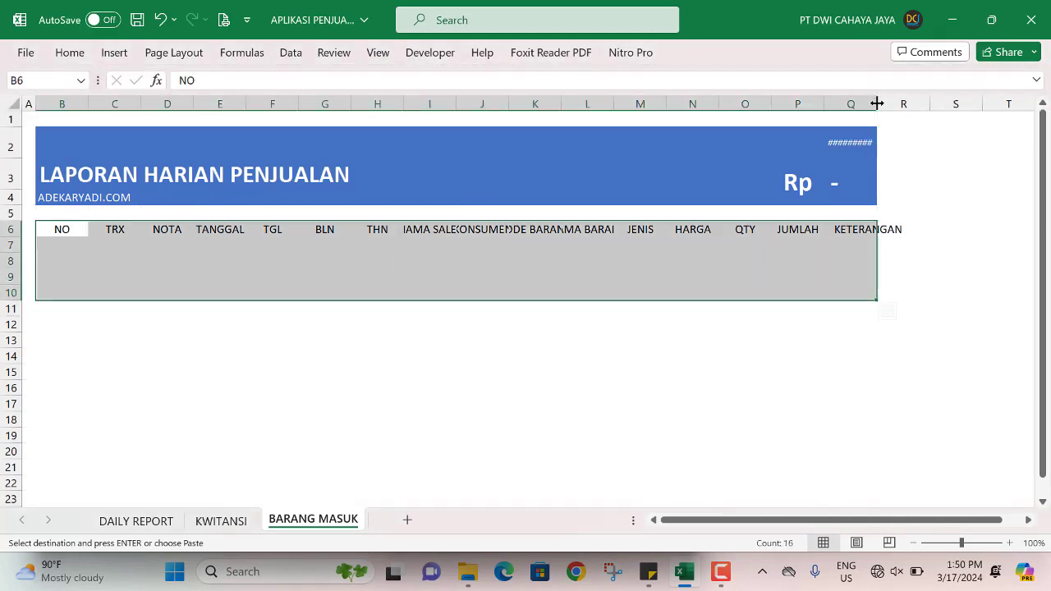
{"action": "left_click_drag", "start_coordinate": [875, 103], "coordinate": [906, 104]}
{"action": "left_click", "coordinate": [855, 197]}
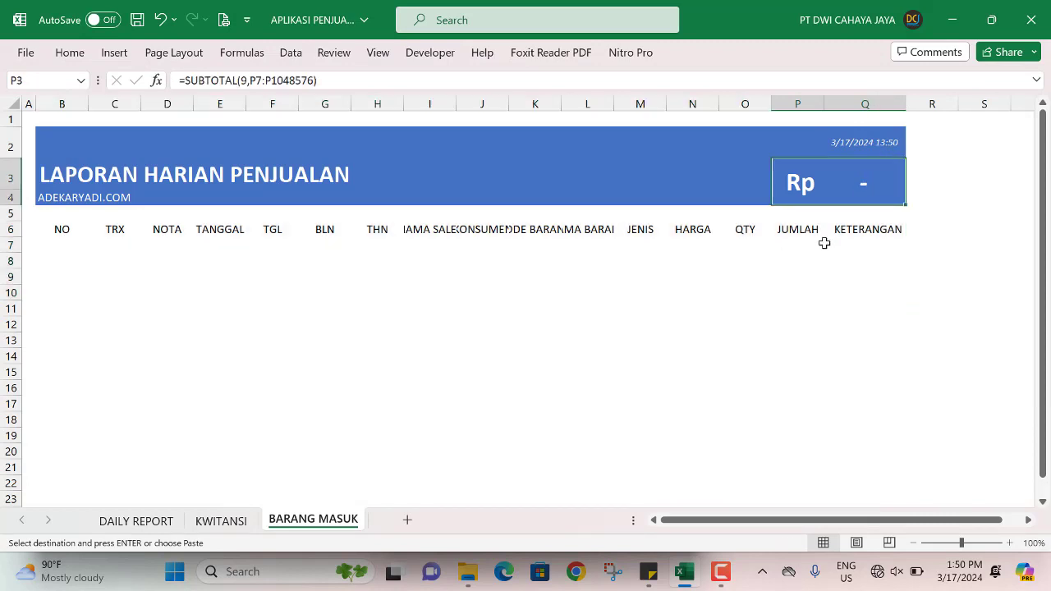
{"action": "left_click", "coordinate": [854, 229]}
Convert range B6:Q18 into a table that uses its first row as headers
{"action": "mouse_move", "coordinate": [61, 229]}
{"action": "left_mouse_down"}
{"action": "mouse_move", "coordinate": [872, 356]}
{"action": "mouse_move", "coordinate": [887, 413]}
{"action": "left_mouse_up"}
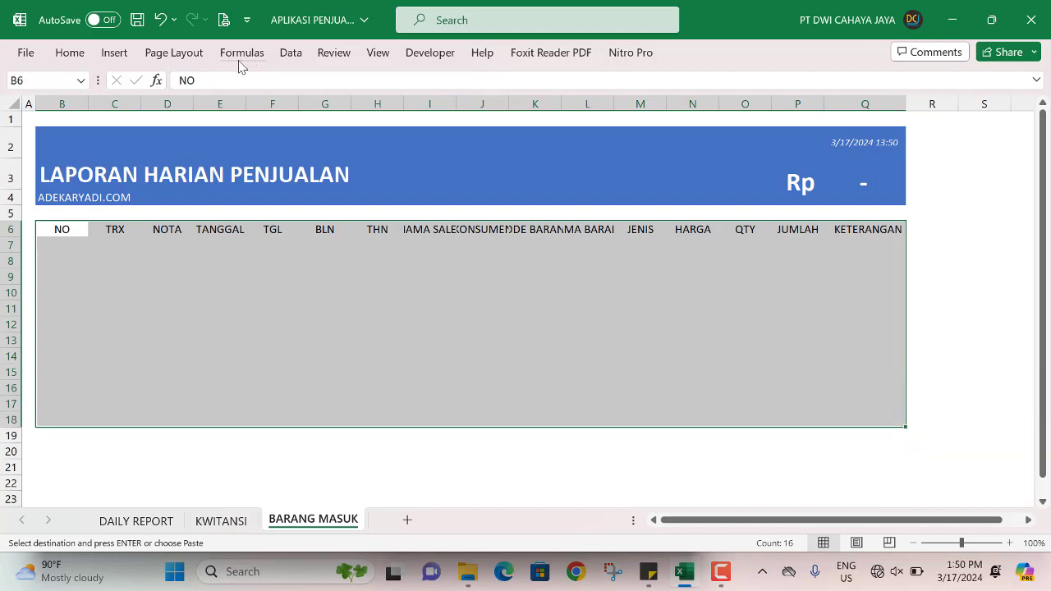
{"action": "left_click", "coordinate": [114, 53]}
{"action": "left_click", "coordinate": [154, 95]}
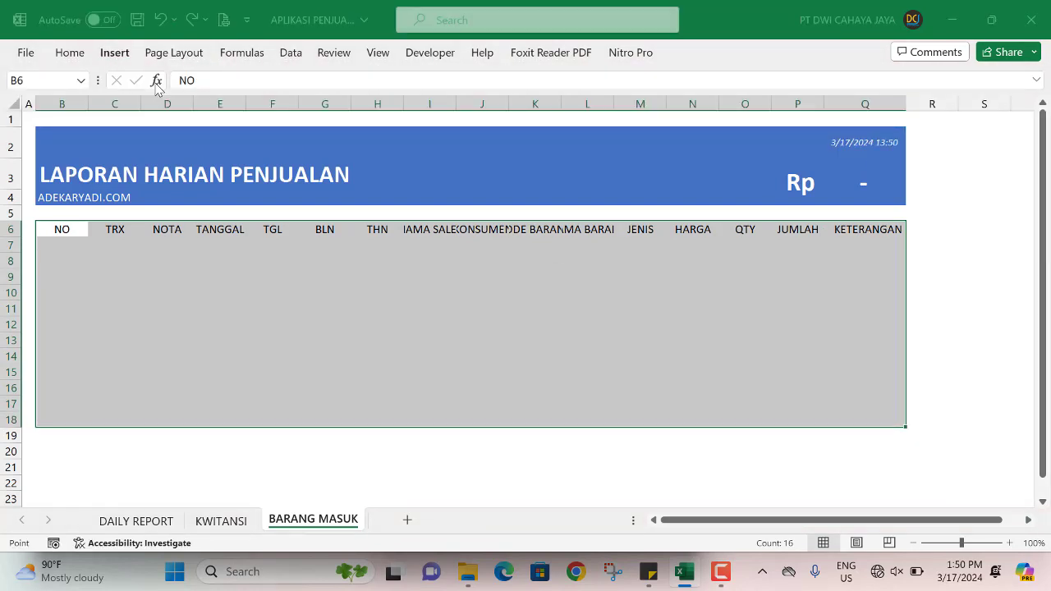
{"action": "left_click", "coordinate": [505, 380]}
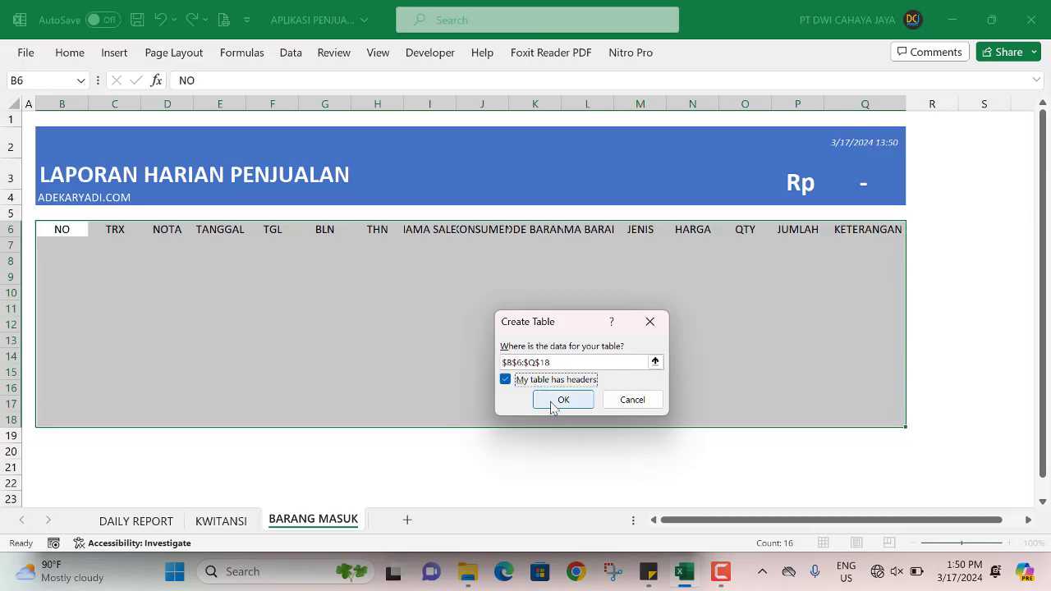
{"action": "left_click", "coordinate": [558, 400]}
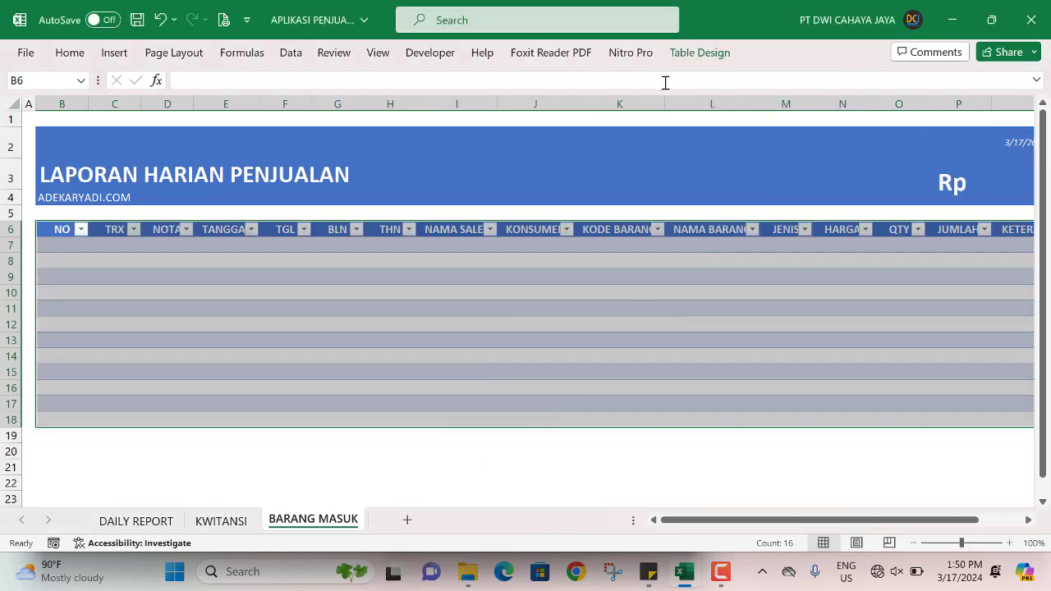
Apply the light blue style from the second row of the Medium table styles to the new table
{"action": "left_click", "coordinate": [682, 53]}
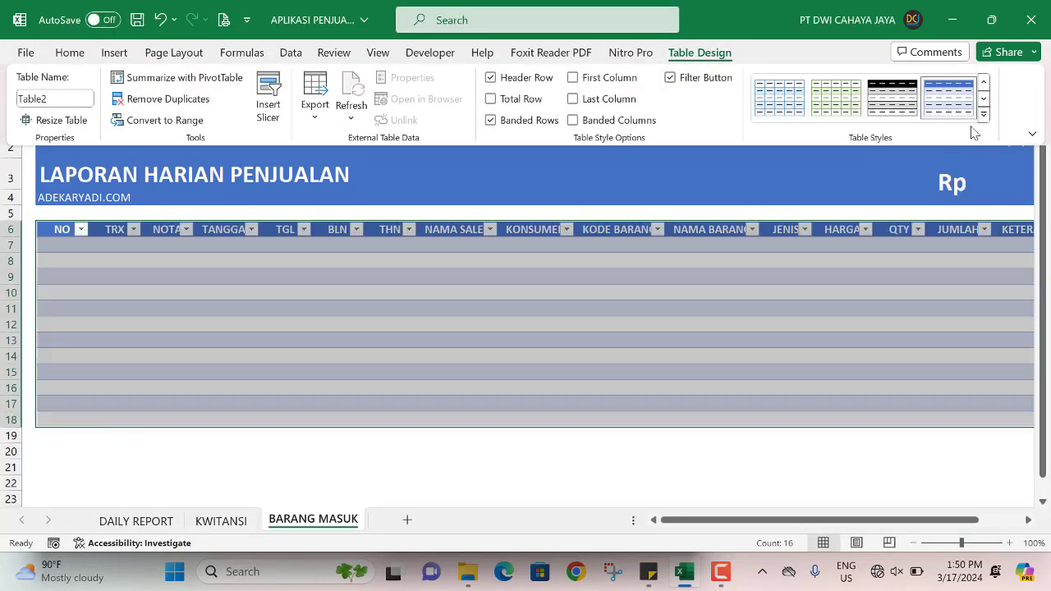
{"action": "left_click", "coordinate": [984, 116]}
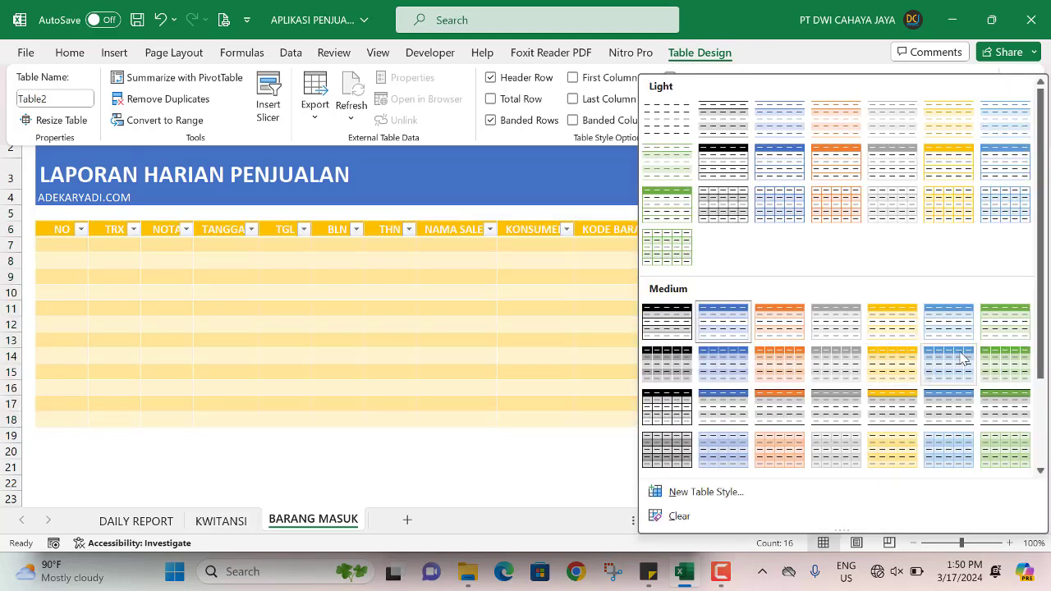
{"action": "scroll", "coordinate": [961, 359], "scroll_direction": "down", "scroll_amount": 3}
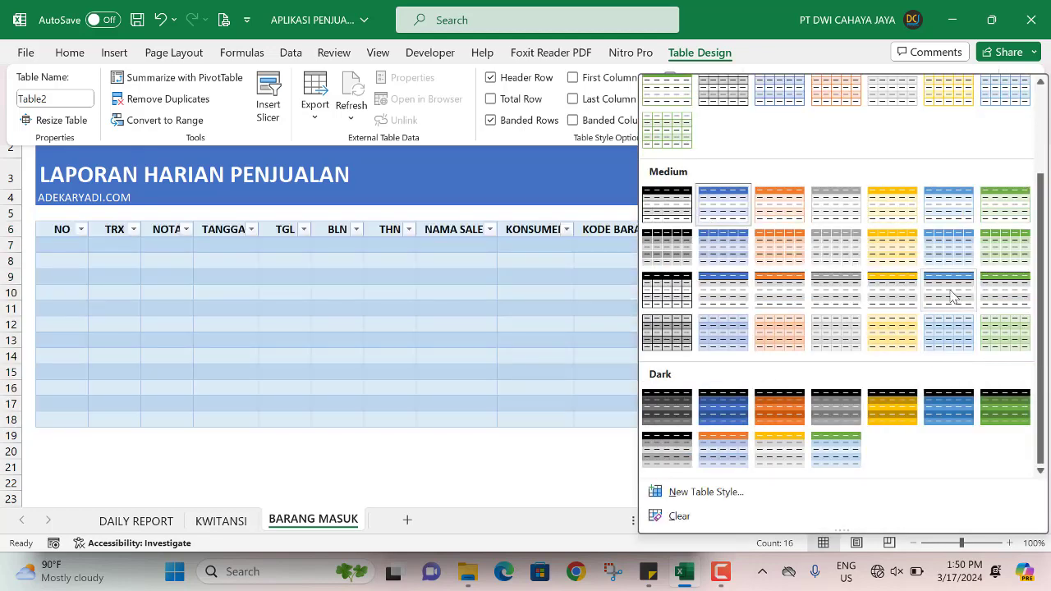
{"action": "left_click", "coordinate": [948, 248]}
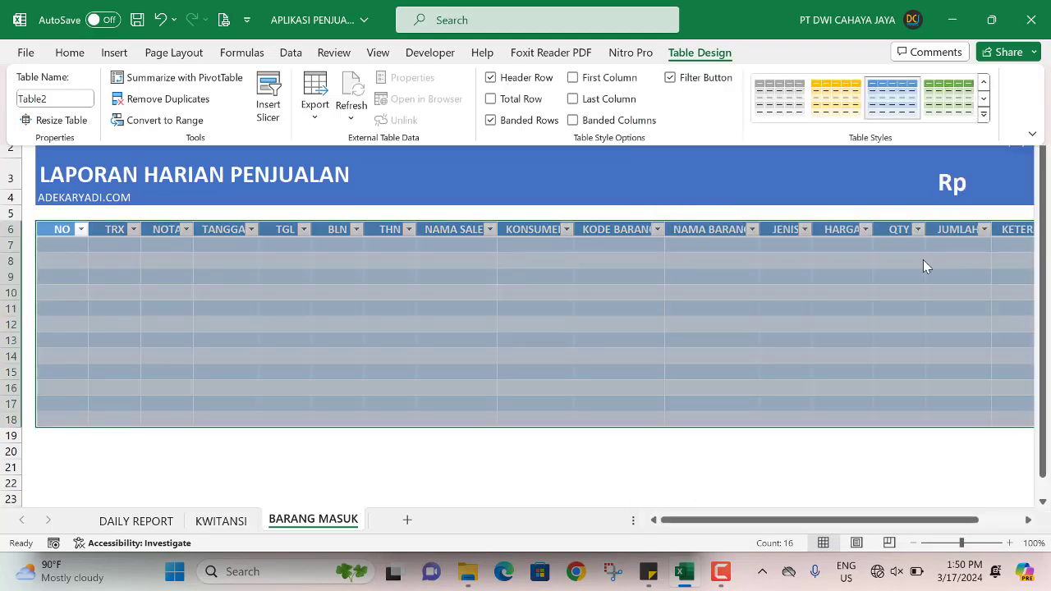
{"action": "left_click", "coordinate": [164, 276]}
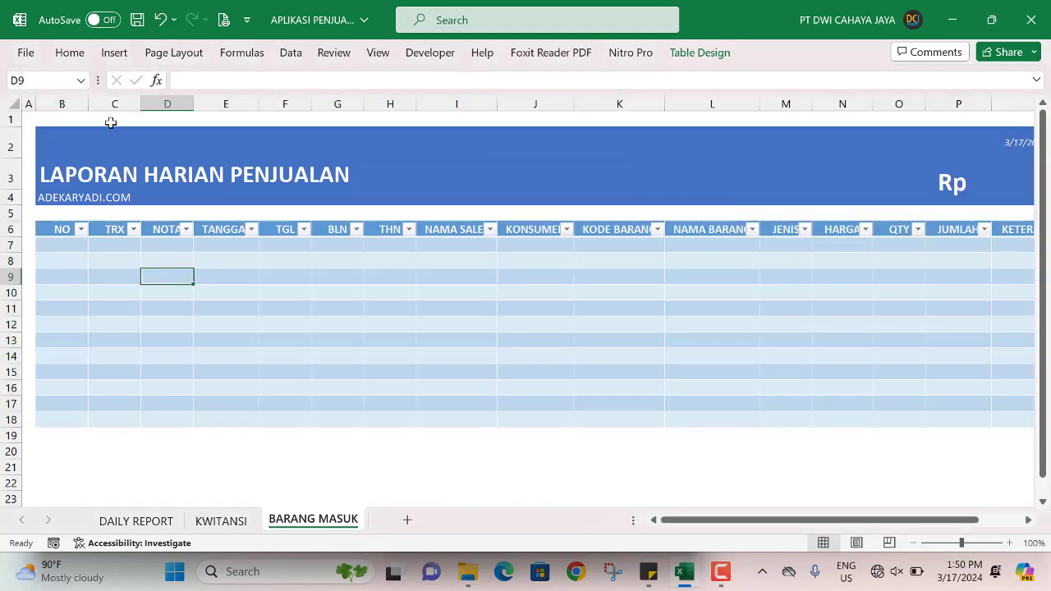
Delete the TRX and NOTA columns from the BARANG MASUK sheet
{"action": "left_click", "coordinate": [114, 102]}
{"action": "right_click", "coordinate": [114, 103]}
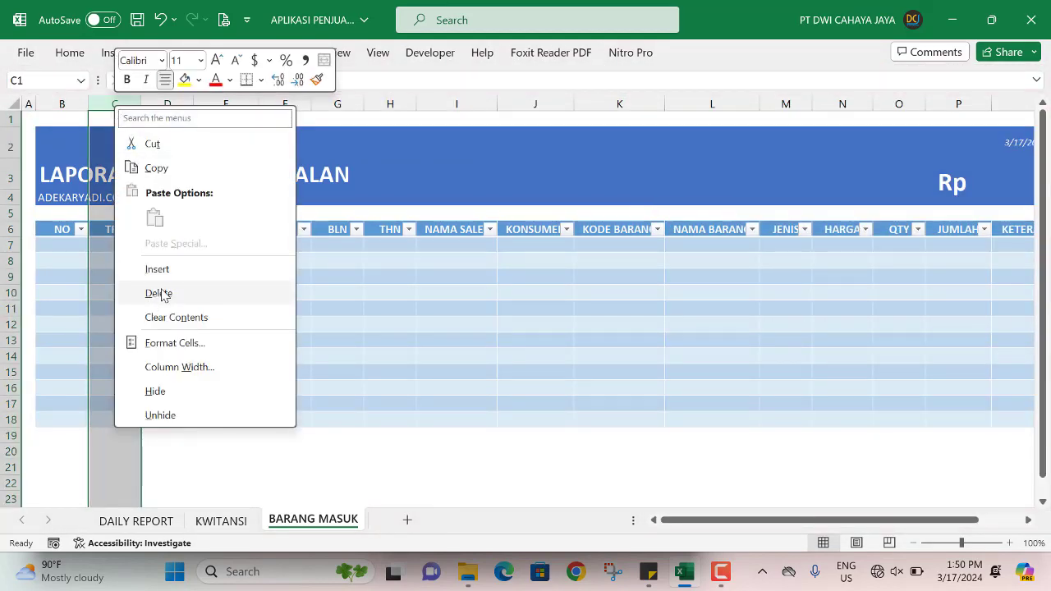
{"action": "left_click", "coordinate": [158, 293]}
{"action": "left_click_drag", "start_coordinate": [135, 106], "coordinate": [169, 104]}
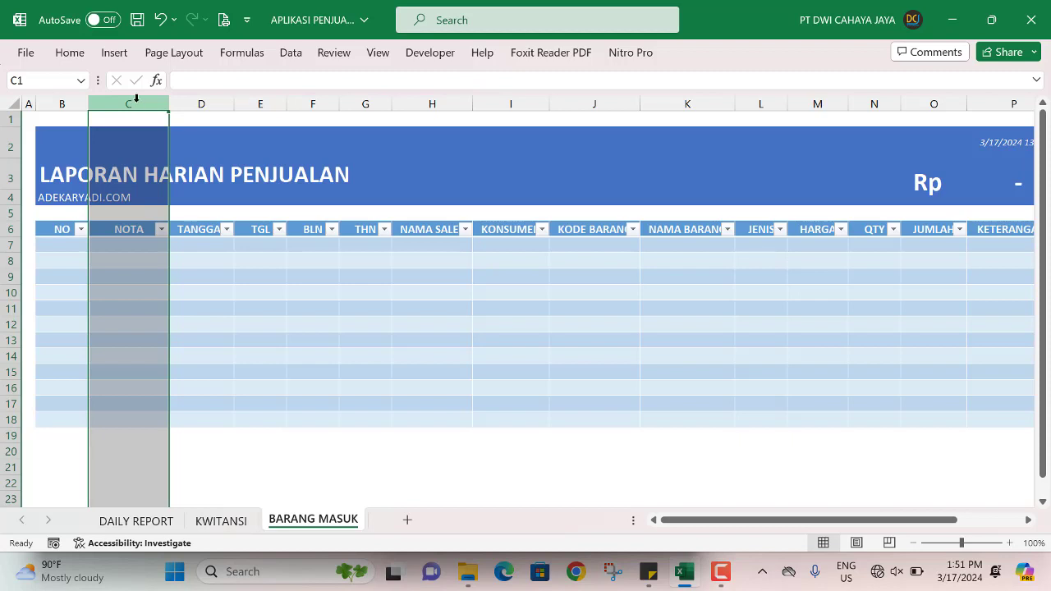
{"action": "left_click", "coordinate": [123, 229]}
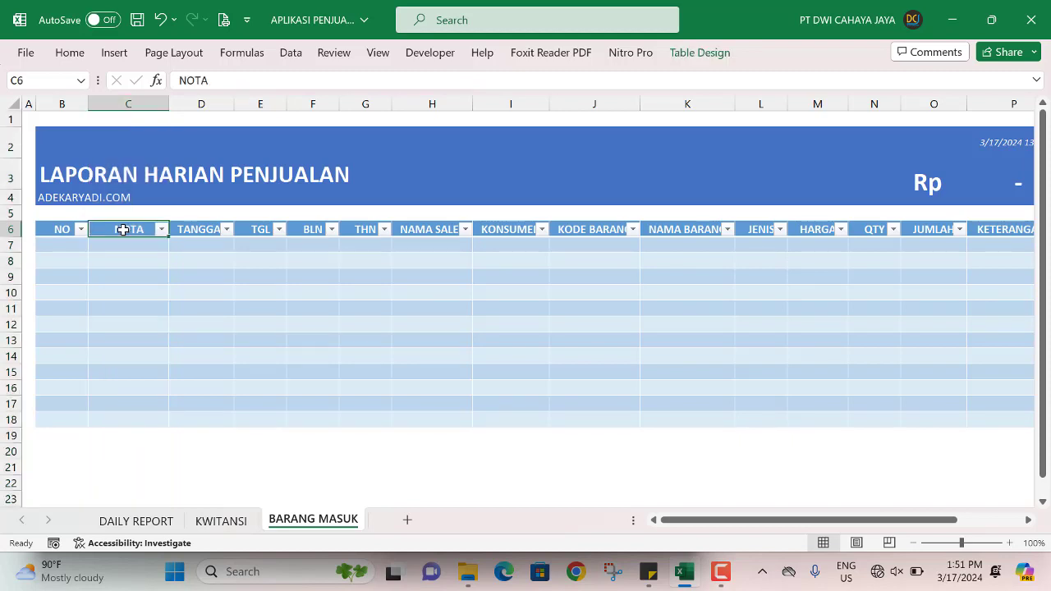
{"action": "right_click", "coordinate": [114, 103]}
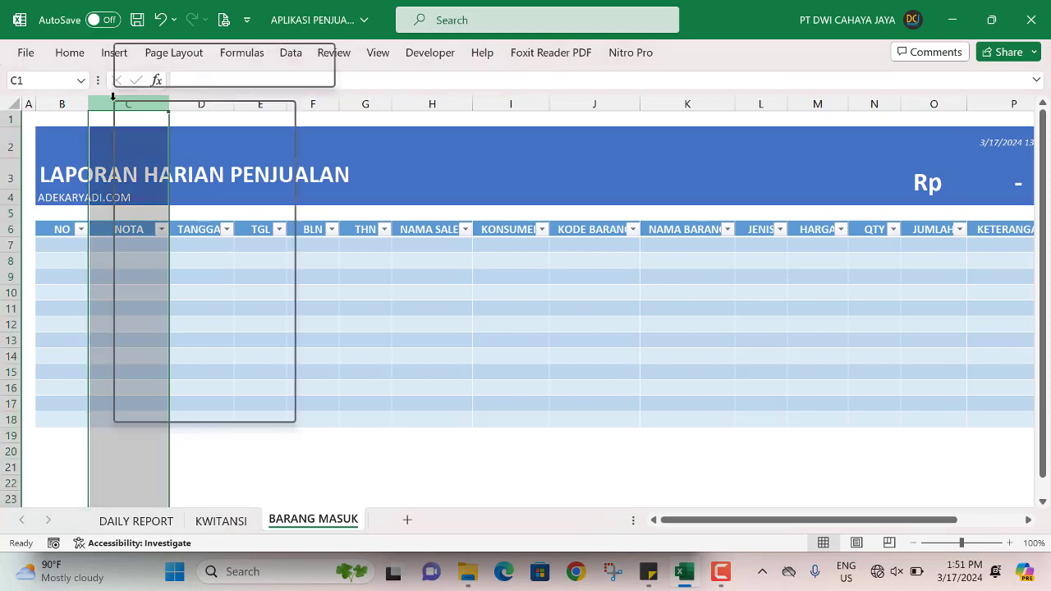
{"action": "left_click", "coordinate": [166, 289]}
{"action": "left_click", "coordinate": [239, 258]}
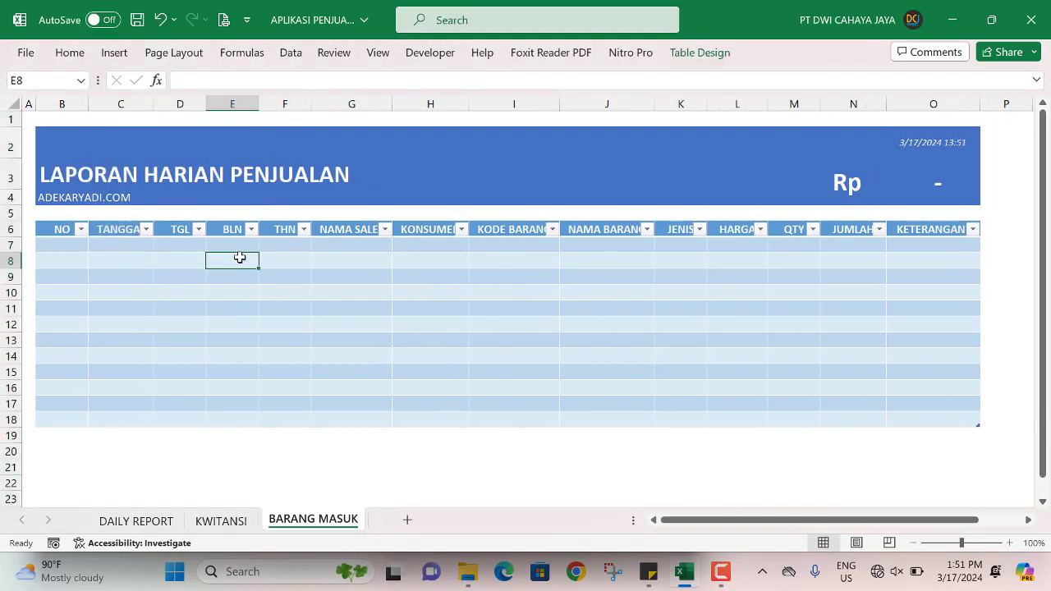
Apply the dark blue style from the second row of the Medium table styles to the table
{"action": "left_click", "coordinate": [188, 243]}
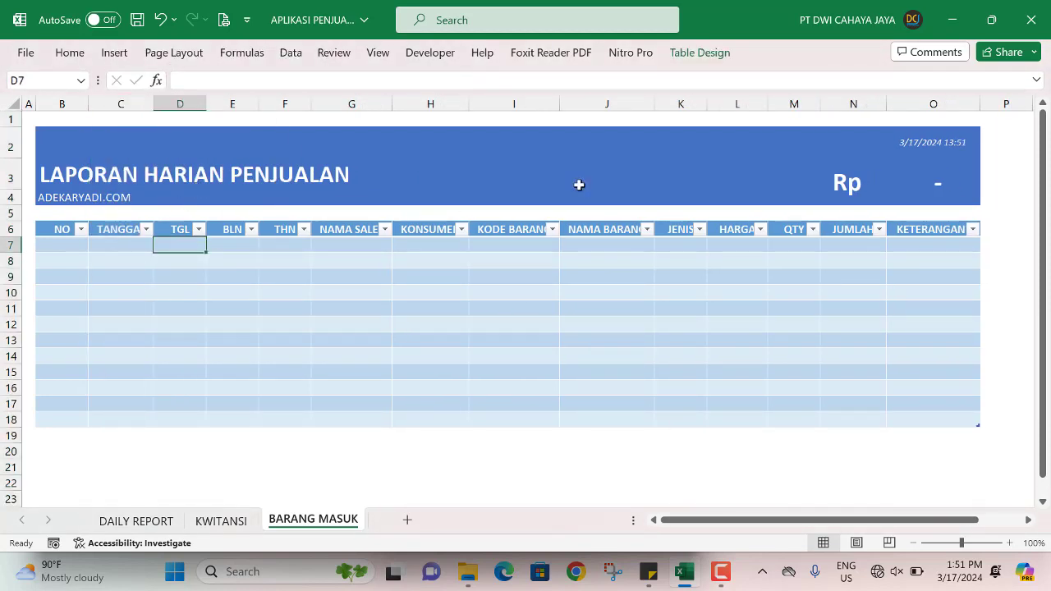
{"action": "left_click", "coordinate": [694, 54]}
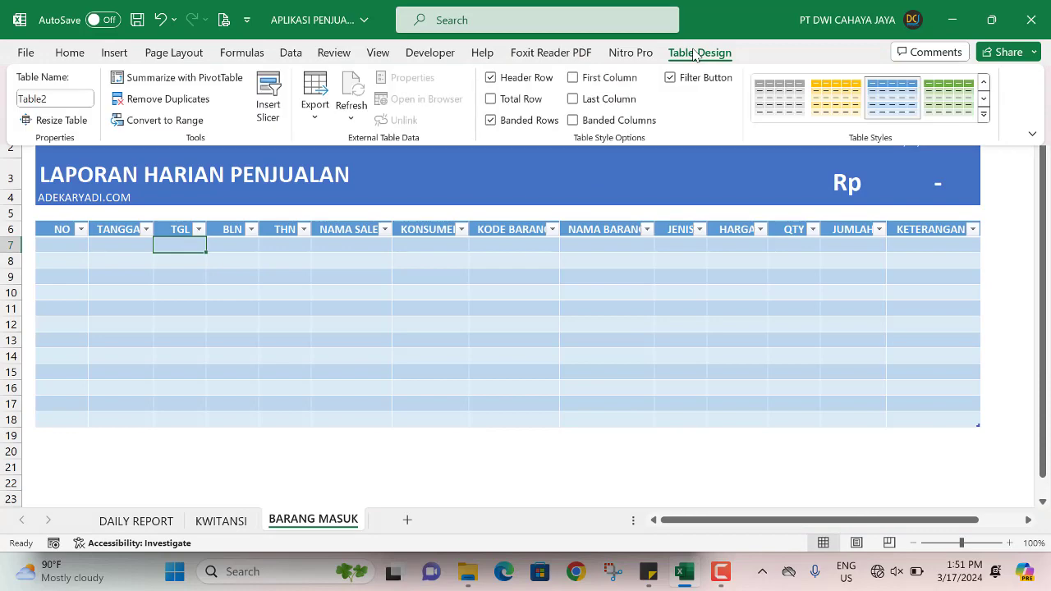
{"action": "left_click", "coordinate": [984, 123]}
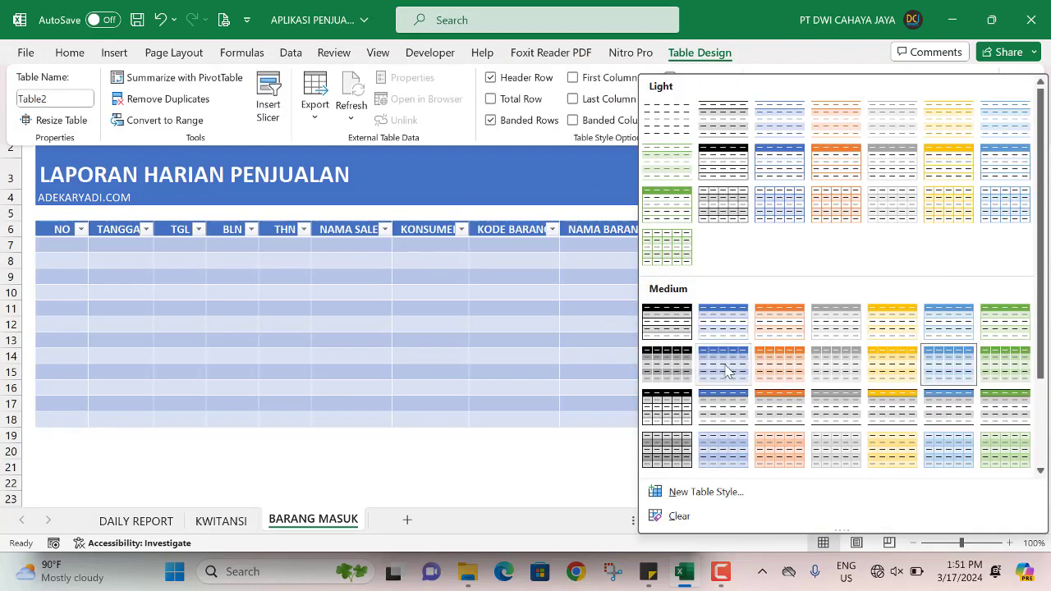
{"action": "left_click", "coordinate": [711, 368]}
{"action": "left_click", "coordinate": [188, 246]}
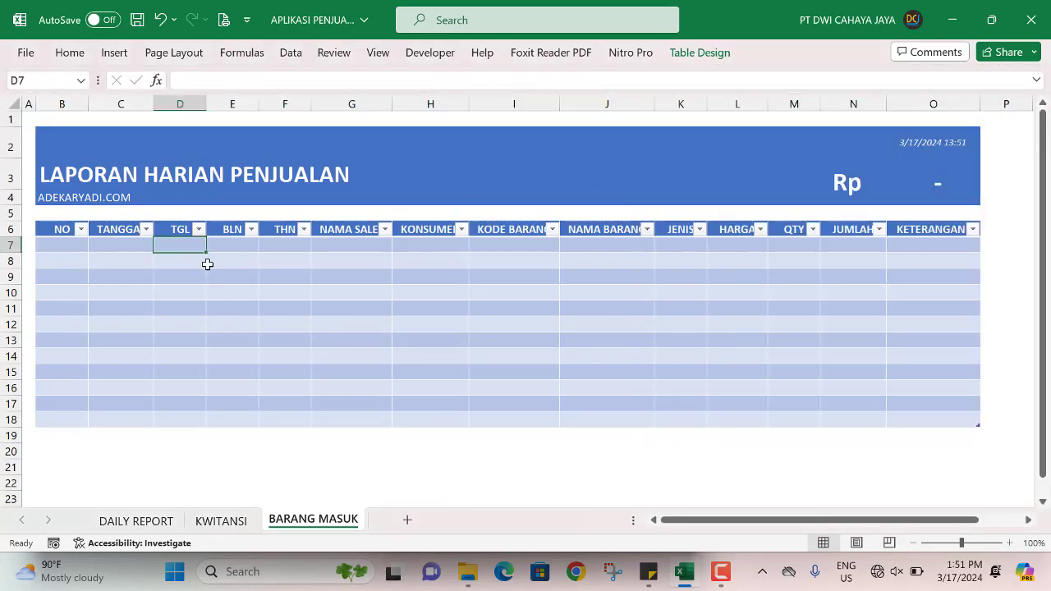
Increase the height of header row 6 and narrow column B for the NO values
{"action": "left_click_drag", "start_coordinate": [11, 234], "coordinate": [11, 247]}
{"action": "left_click", "coordinate": [59, 234]}
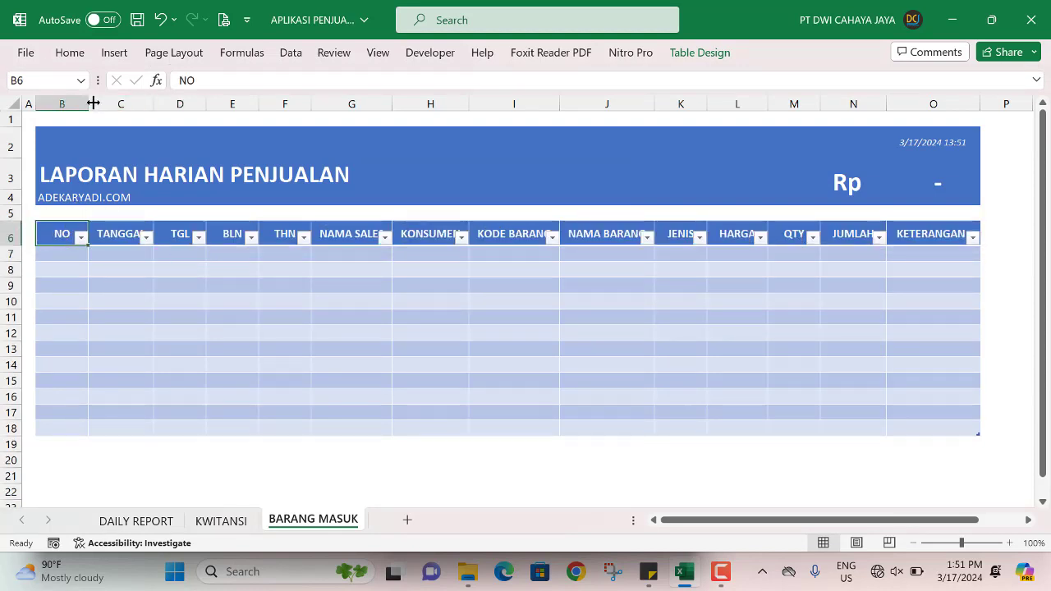
{"action": "left_click_drag", "start_coordinate": [89, 103], "coordinate": [65, 104]}
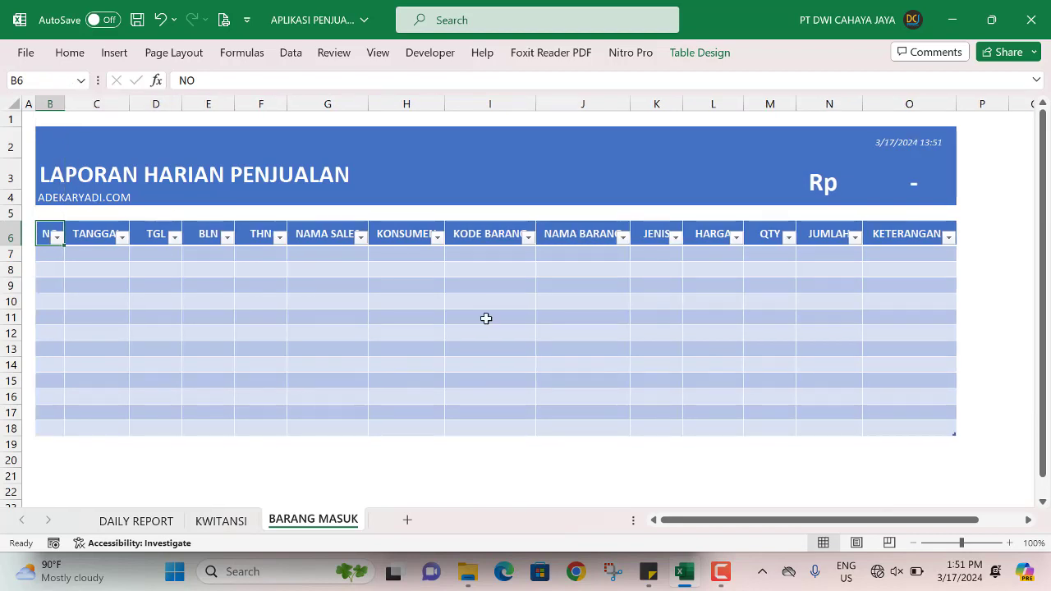
{"action": "left_click", "coordinate": [386, 244]}
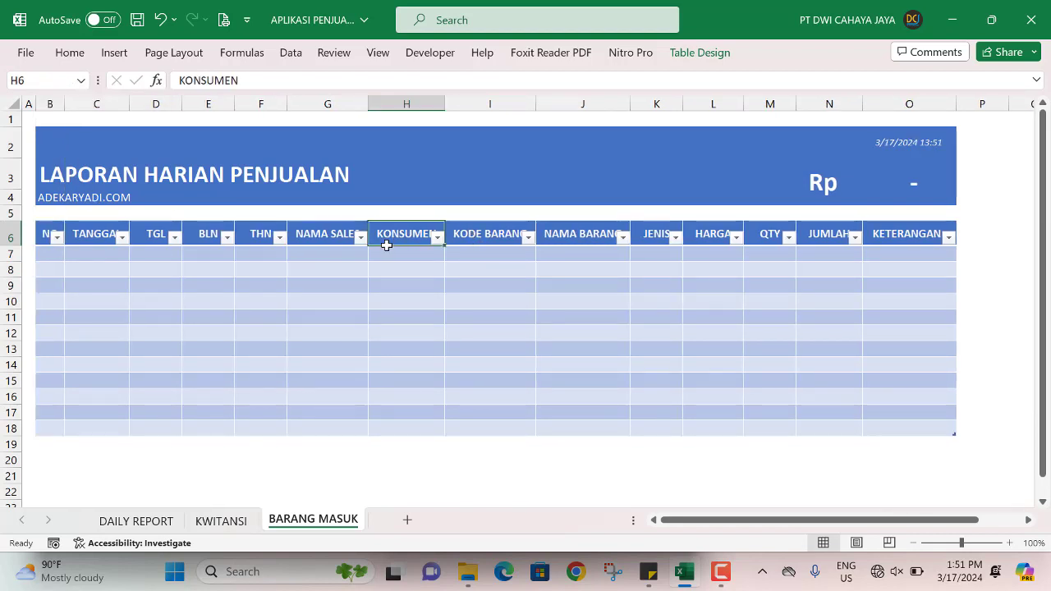
{"action": "left_click", "coordinate": [392, 104]}
{"action": "right_click", "coordinate": [395, 104]}
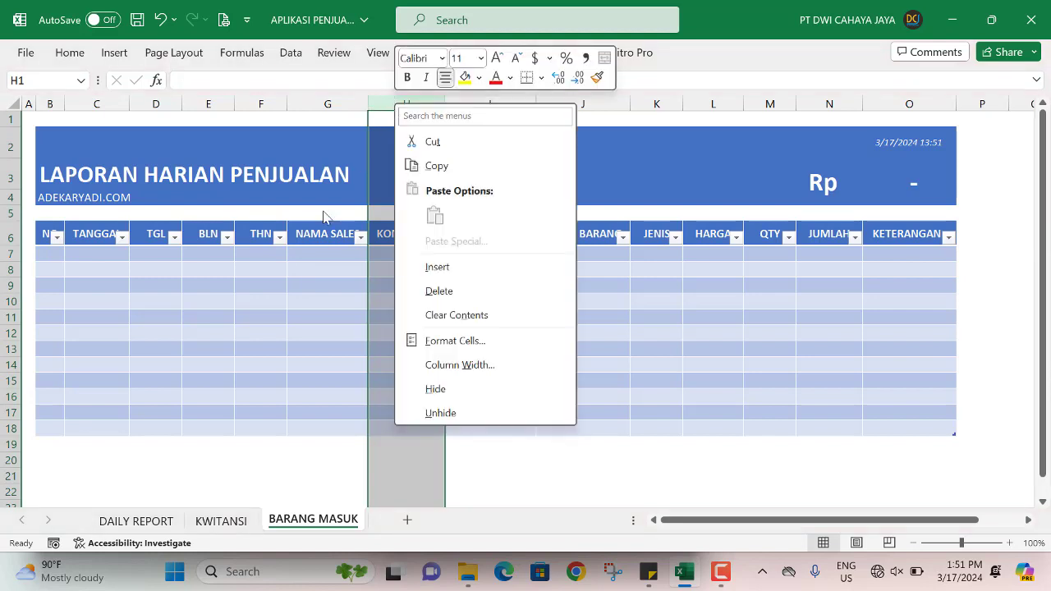
{"action": "key", "text": "Escape"}
{"action": "left_click", "coordinate": [332, 105]}
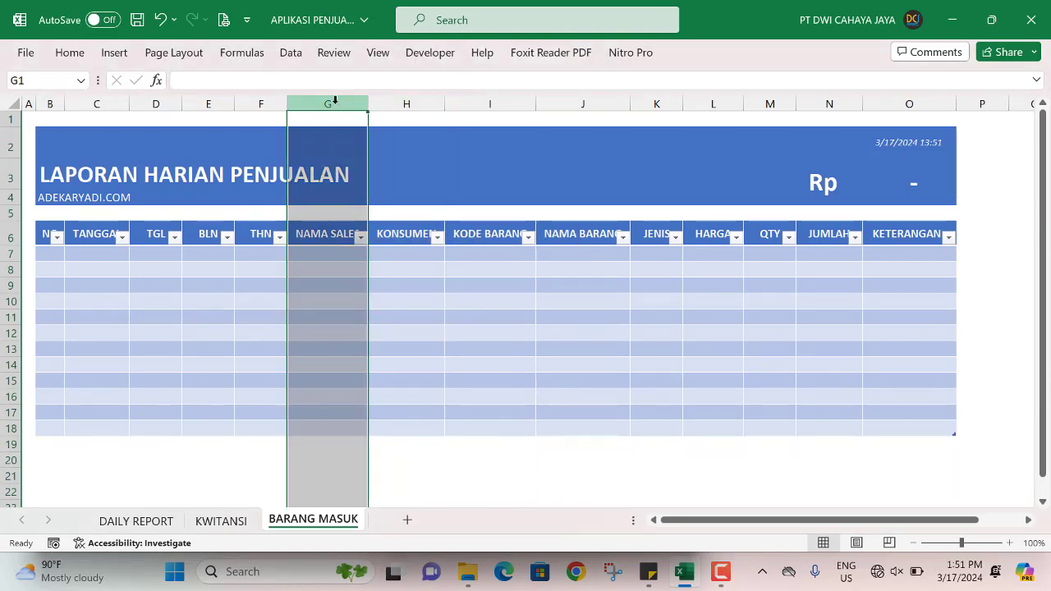
{"action": "right_click", "coordinate": [335, 103]}
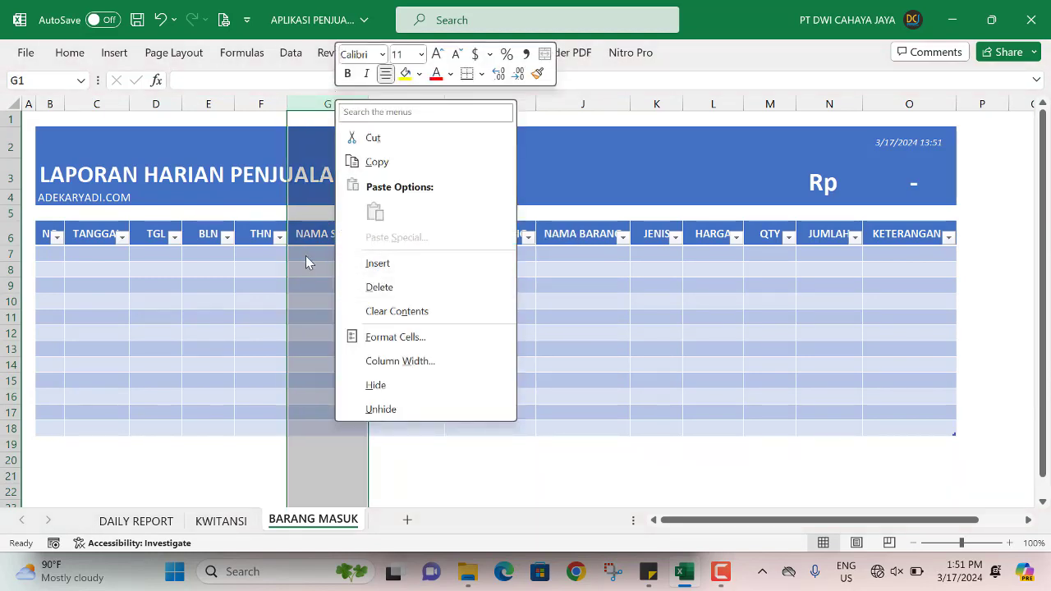
{"action": "key", "text": "Escape"}
Rename the NAMA SALES column header to NAMA PENERIMA
{"action": "left_click", "coordinate": [337, 231]}
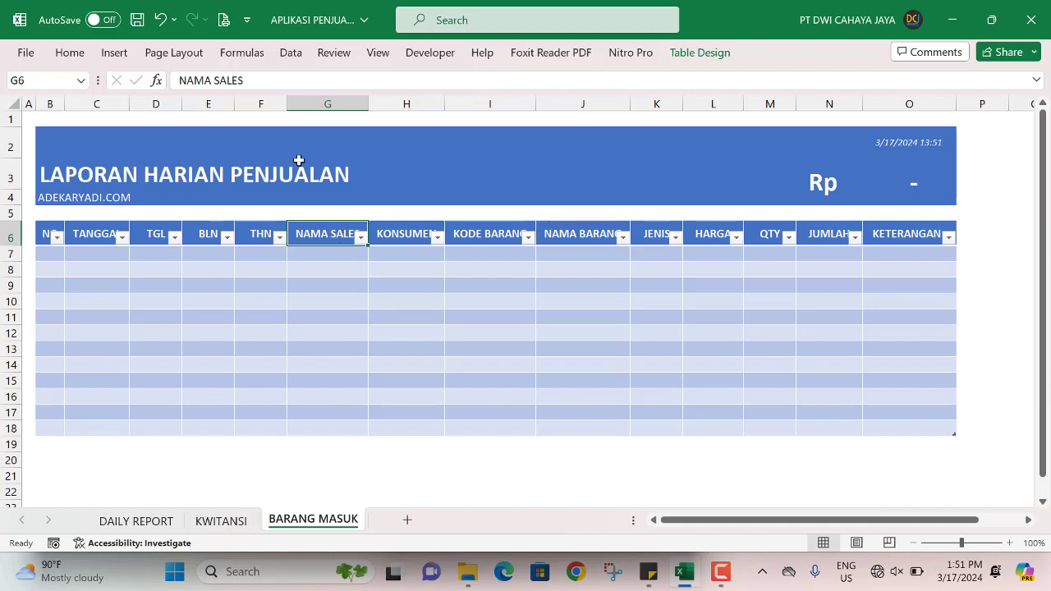
{"action": "double_click", "coordinate": [228, 81]}
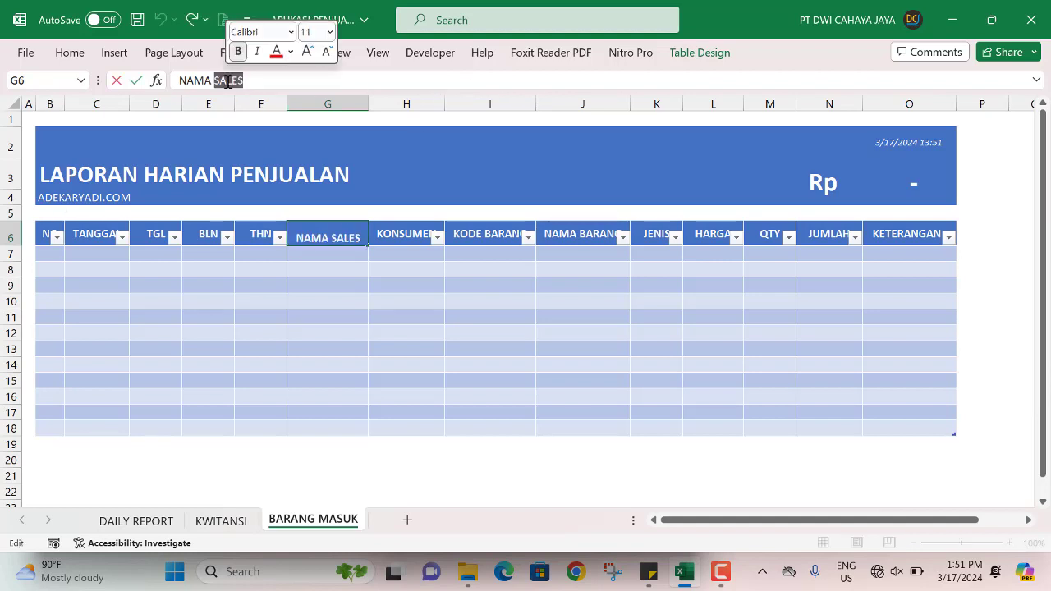
{"action": "type", "text": "PENER"}
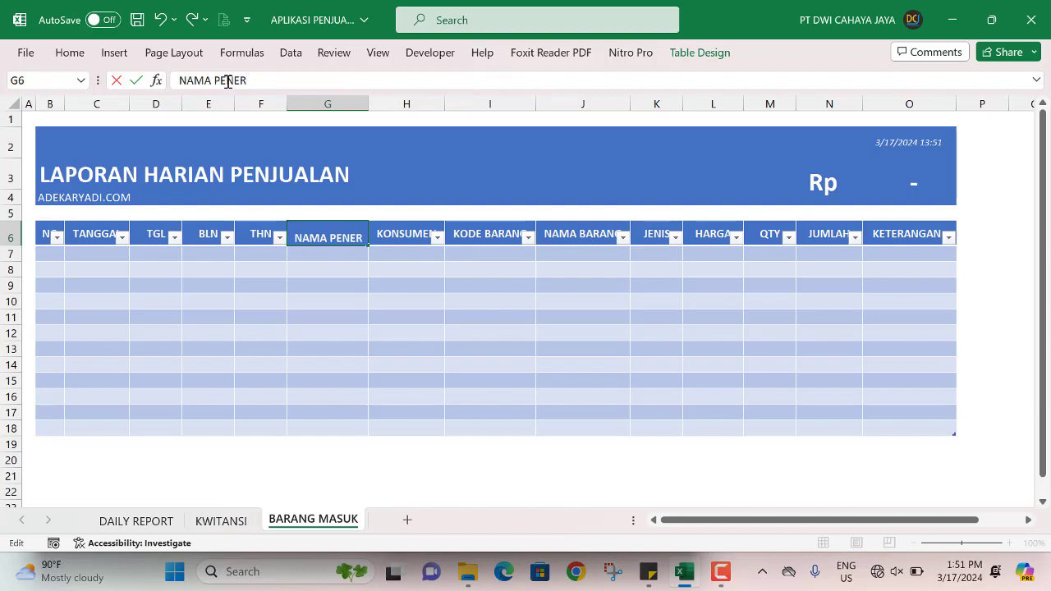
{"action": "type", "text": "IMA"}
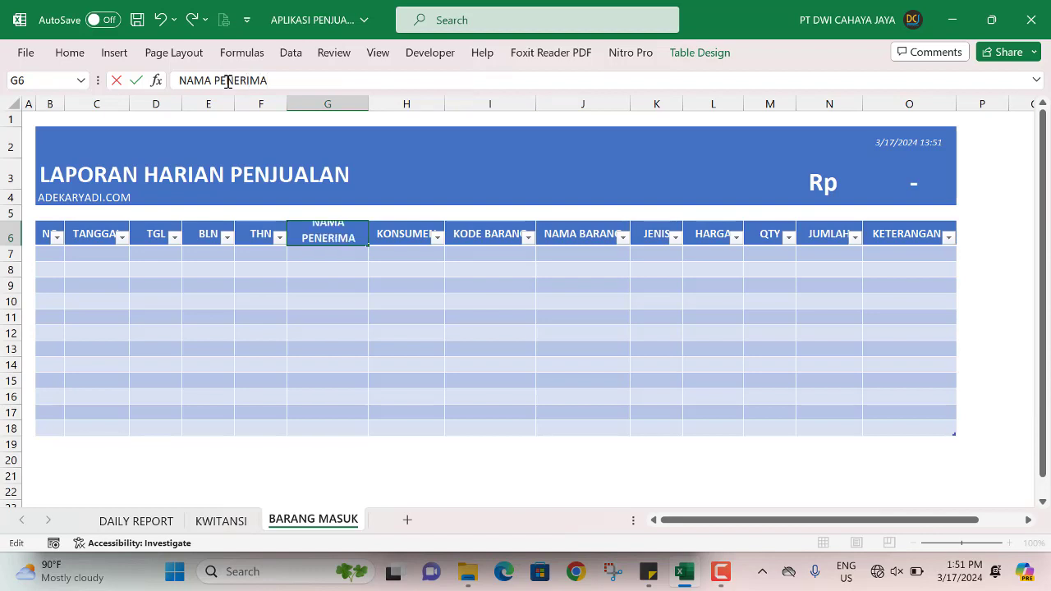
Replace the KONSUMEN column header with SUPLIER
{"action": "left_click", "coordinate": [413, 245]}
{"action": "type", "text": "SUPP"}
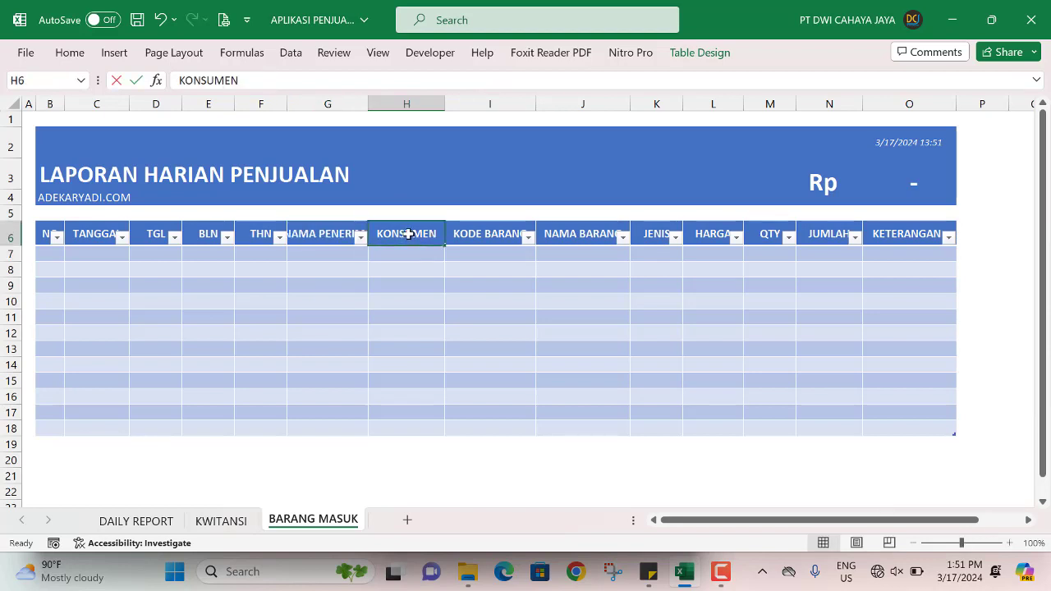
{"action": "type", "text": "LI"}
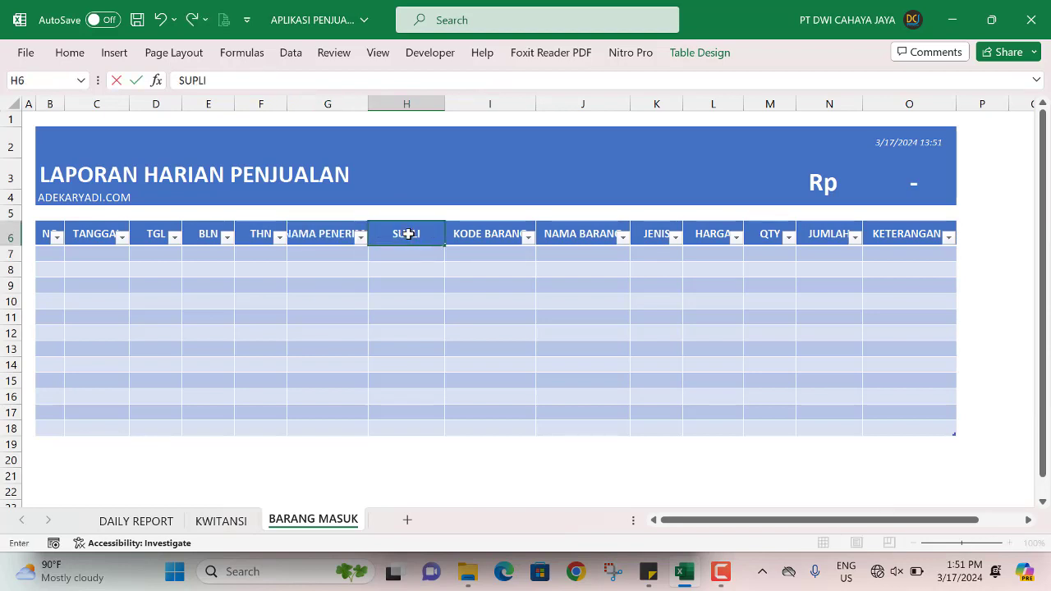
{"action": "type", "text": "ER"}
{"action": "key", "text": "Return"}
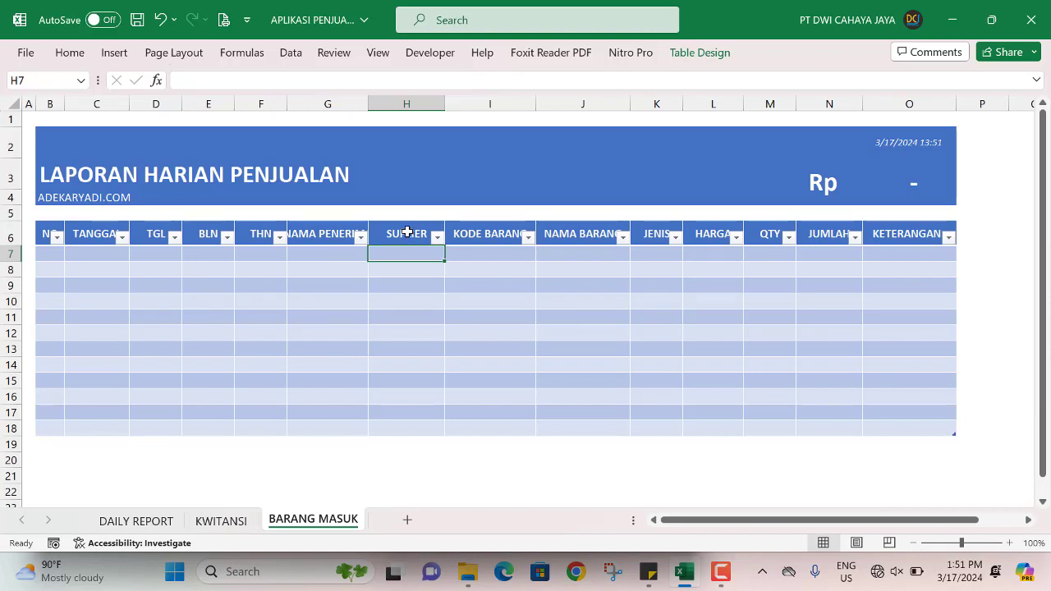
{"action": "left_click", "coordinate": [480, 234]}
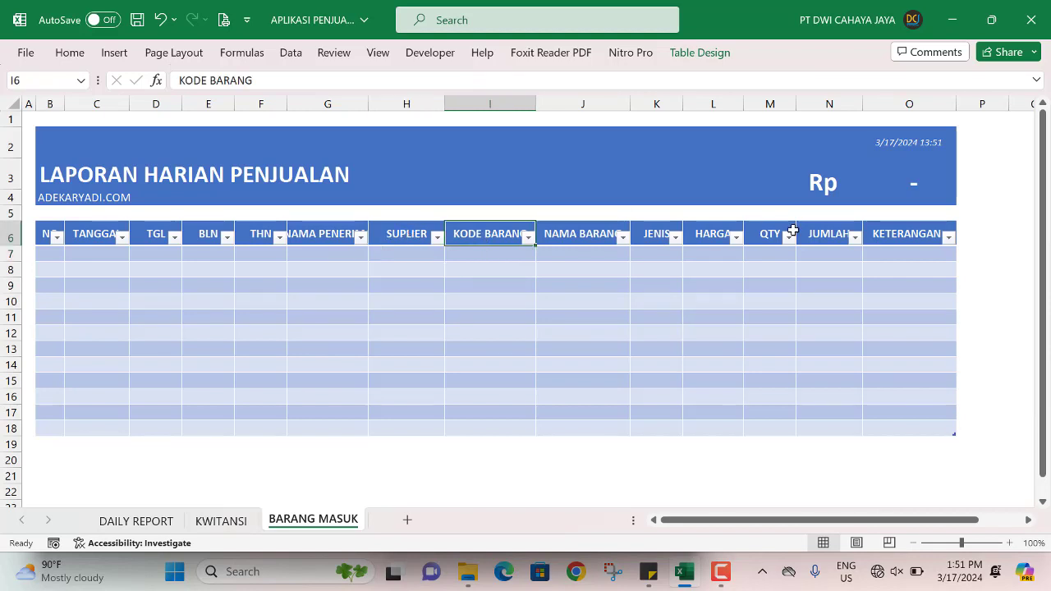
{"action": "left_click", "coordinate": [654, 238]}
{"action": "left_click_drag", "start_coordinate": [654, 237], "coordinate": [659, 281]}
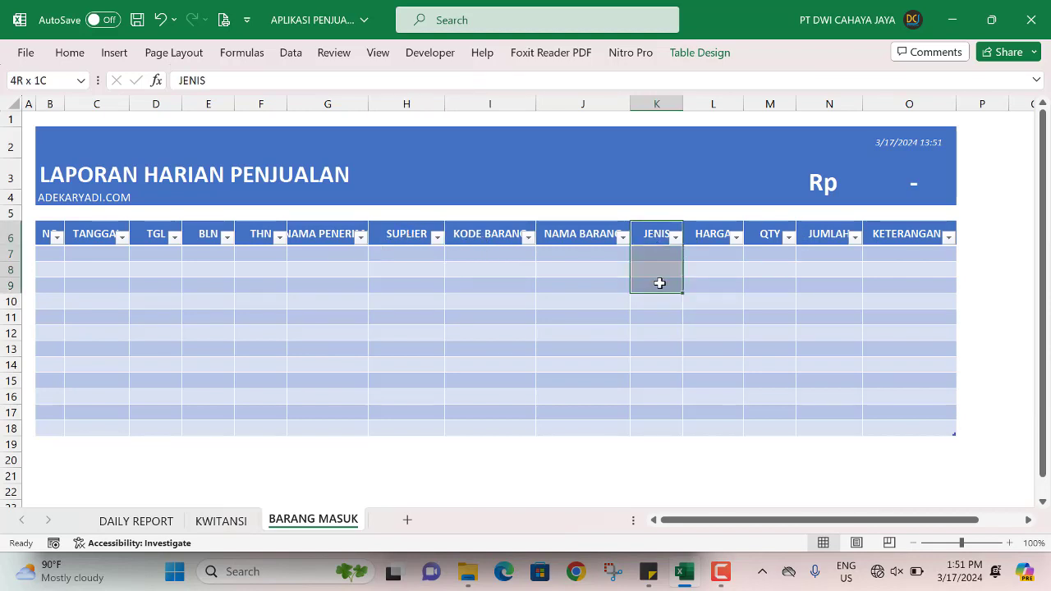
{"action": "left_click", "coordinate": [841, 256]}
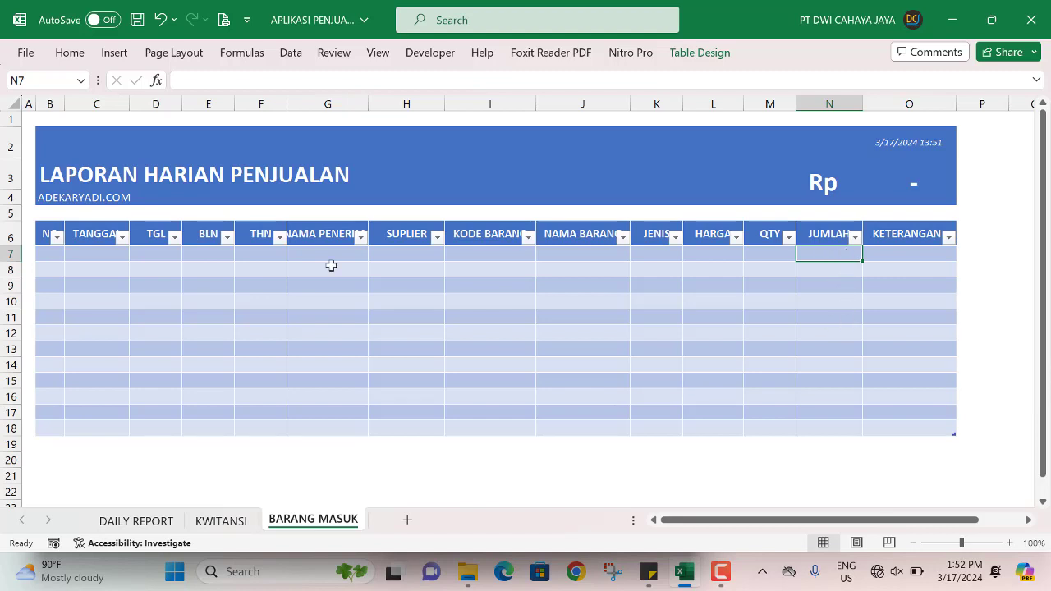
{"action": "left_click", "coordinate": [139, 252]}
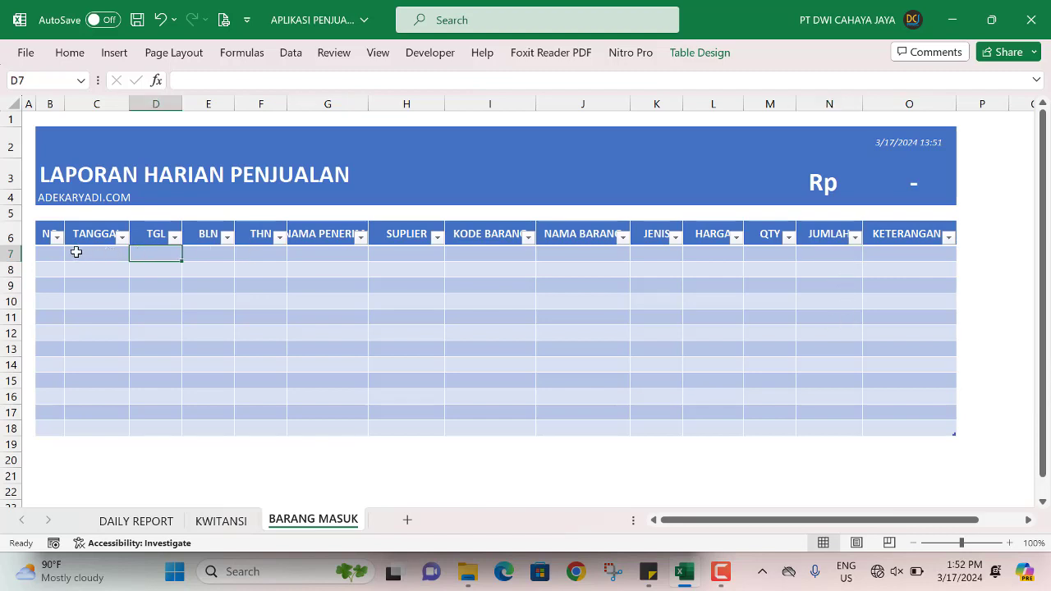
Number the table rows 1 to 12 in the NO column, from B7 to B18
{"action": "left_click", "coordinate": [44, 258]}
{"action": "type", "text": "1 "}
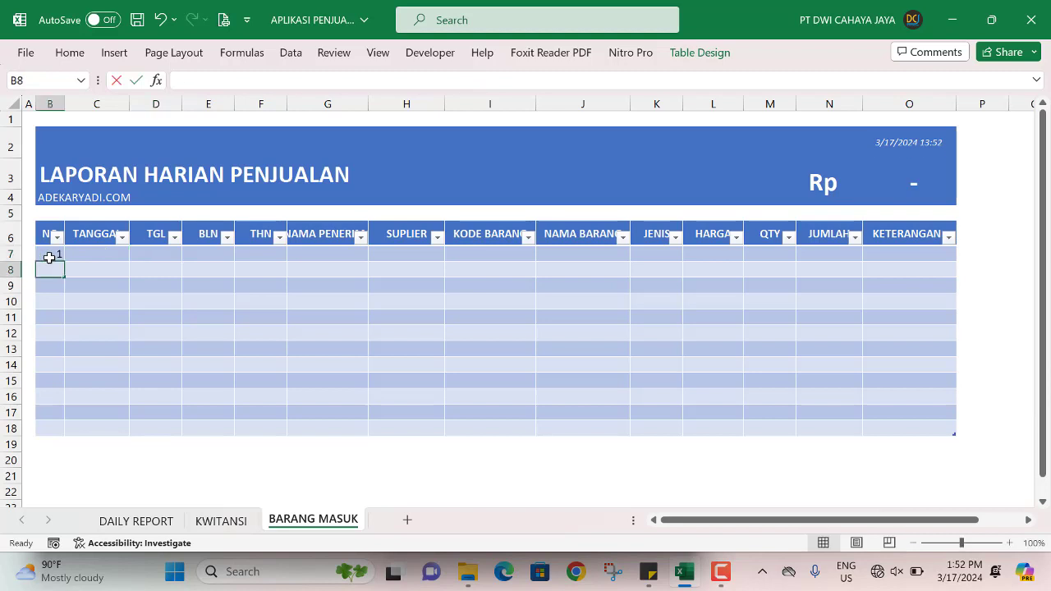
{"action": "type", "text": "2 3 4 5 6"}
{"action": "key", "text": "Return"}
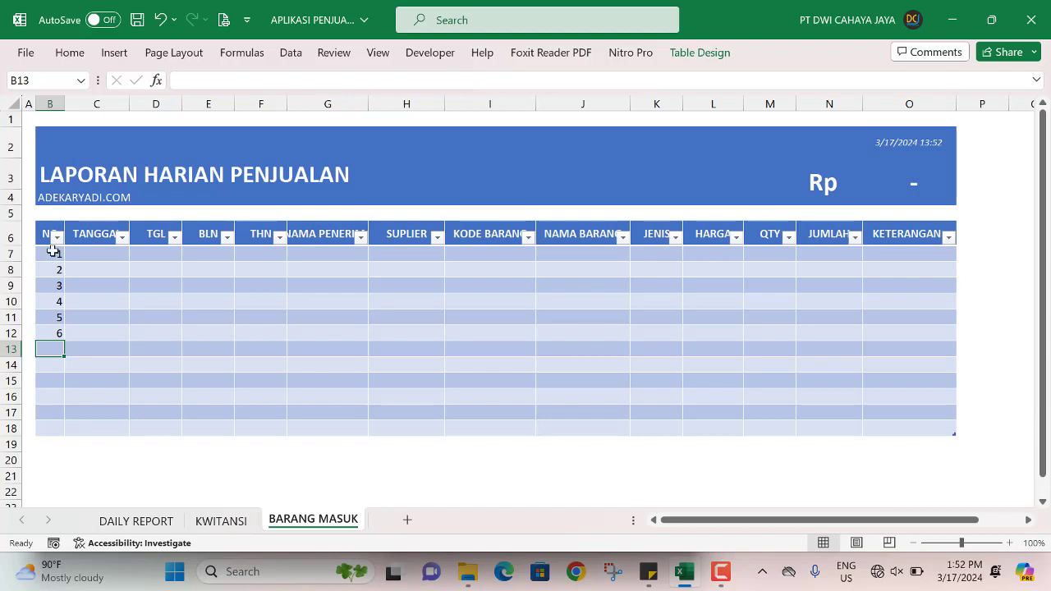
{"action": "left_click_drag", "start_coordinate": [53, 251], "coordinate": [64, 436]}
Center the row numbers in B7:B18 both horizontally and vertically
{"action": "left_click", "coordinate": [70, 51]}
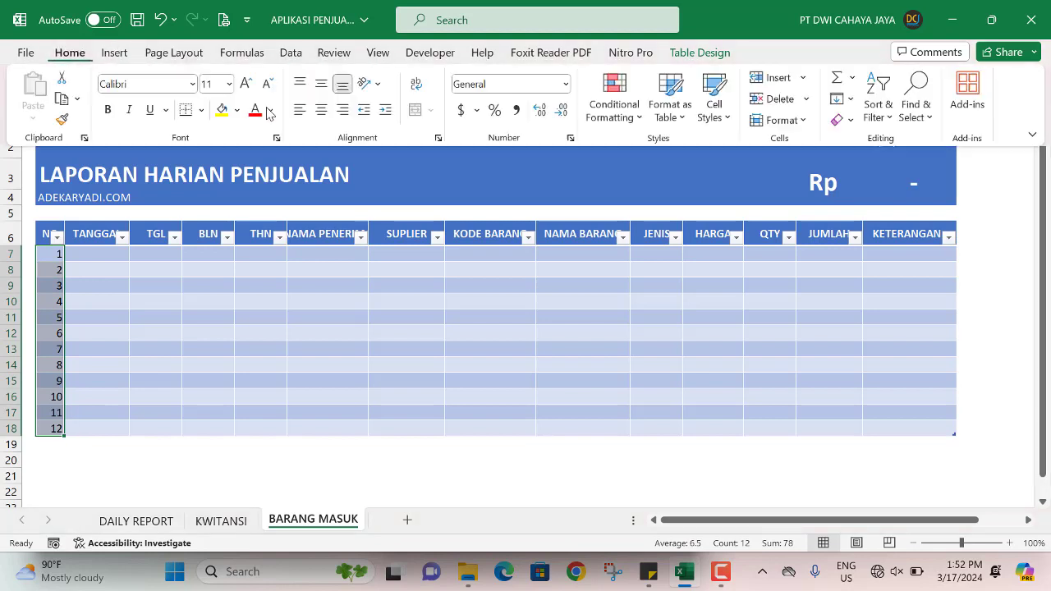
{"action": "left_click", "coordinate": [321, 109]}
{"action": "left_click", "coordinate": [321, 84]}
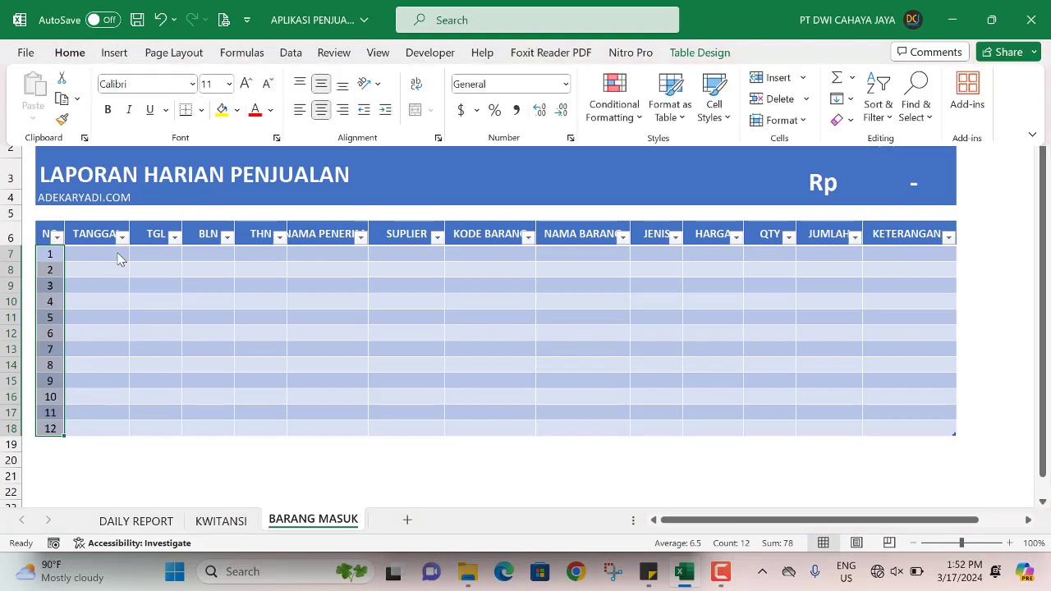
Enter the date 10/1/2024 in the first TANGGAL cell and fill consecutive days down to row 18
{"action": "left_click", "coordinate": [104, 251]}
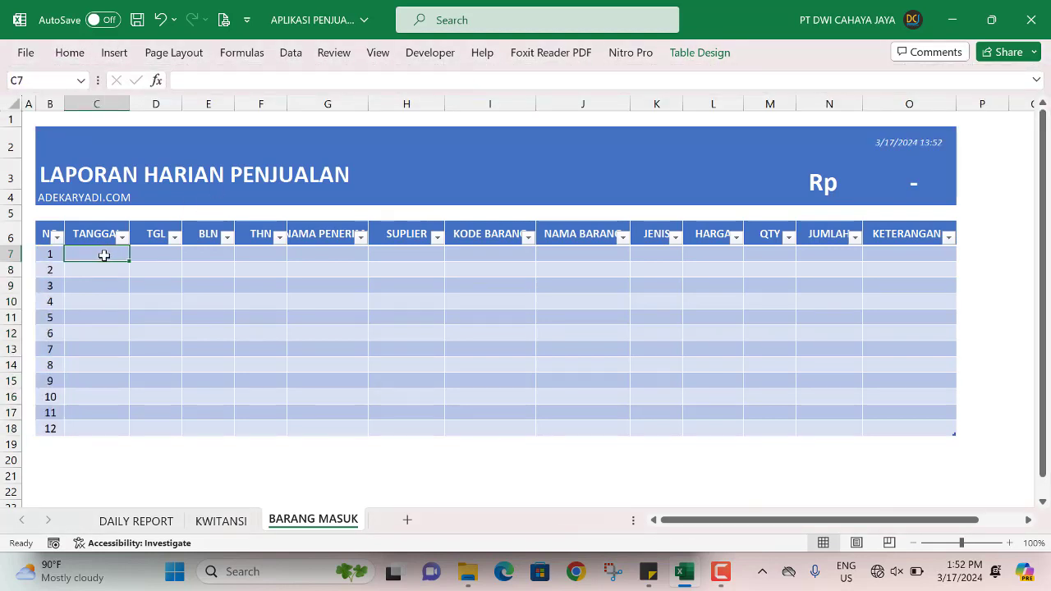
{"action": "type", "text": "10"}
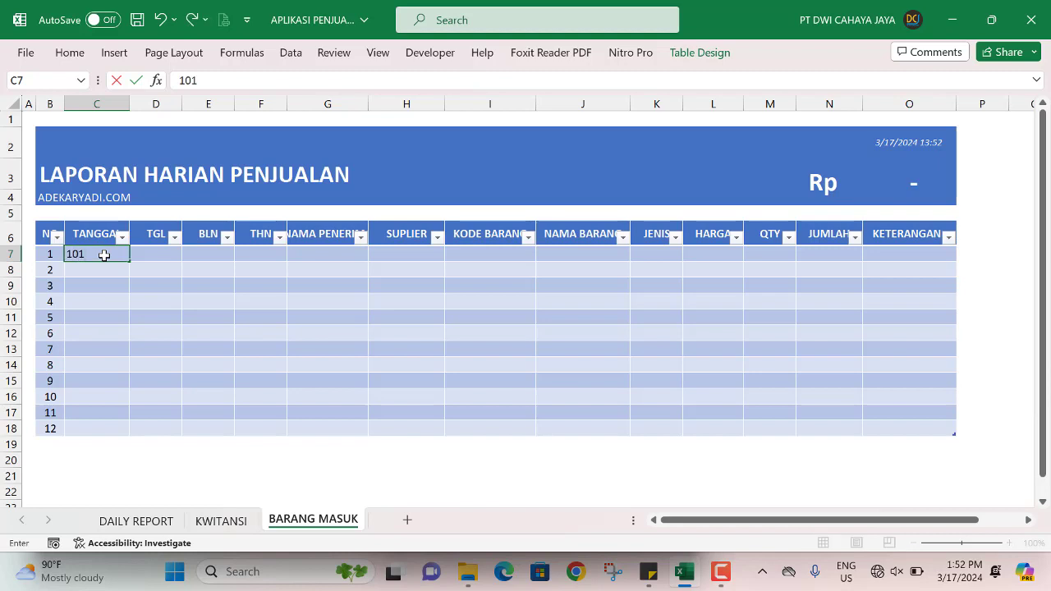
{"action": "type", "text": "/1//24"}
{"action": "key", "text": "Return"}
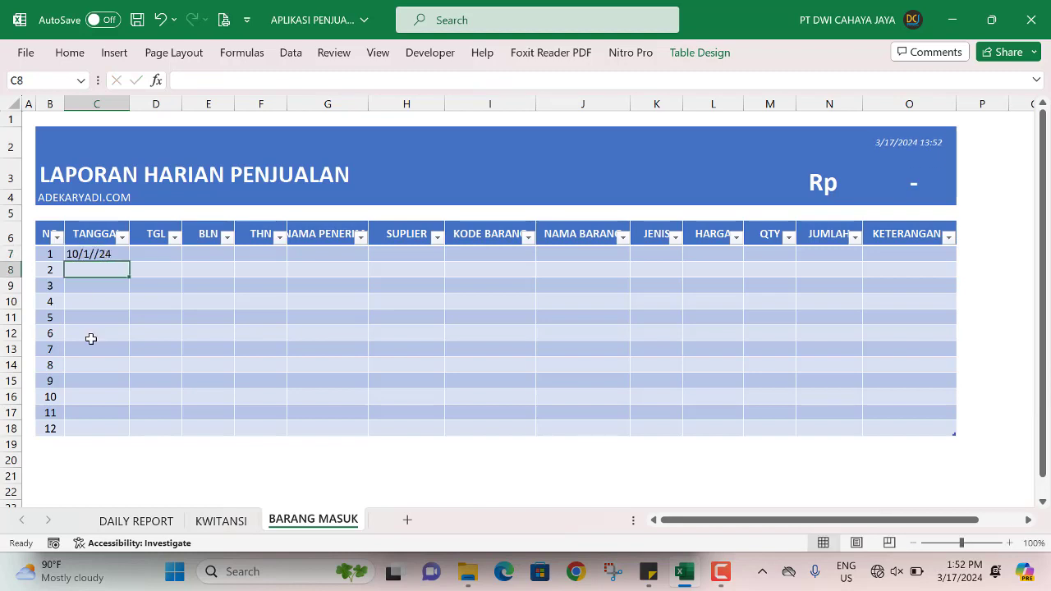
{"action": "left_click", "coordinate": [110, 256]}
{"action": "left_click", "coordinate": [210, 80]}
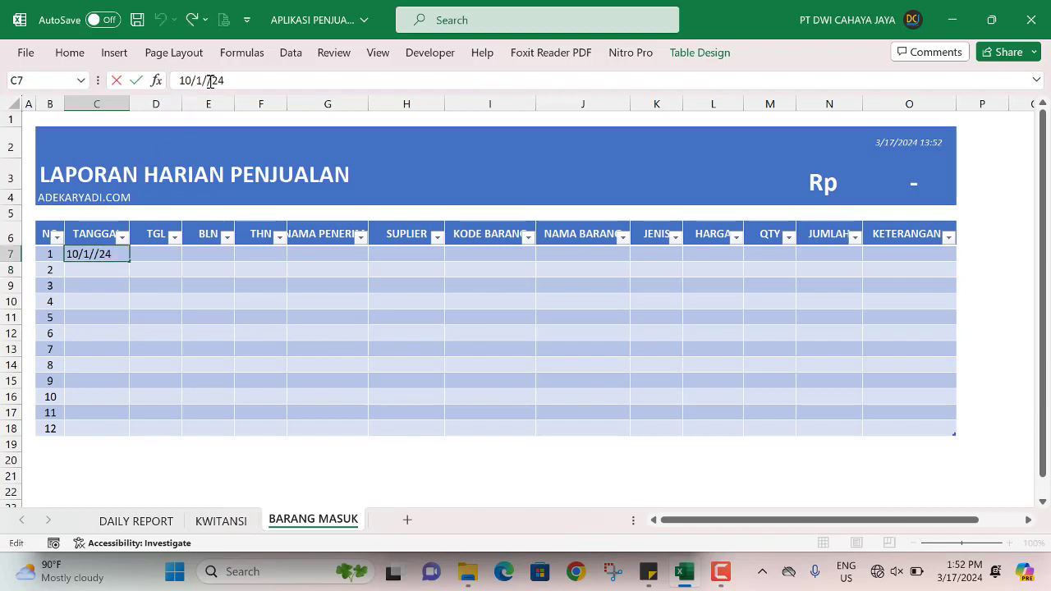
{"action": "key", "text": "BackSpace"}
{"action": "key", "text": "Return"}
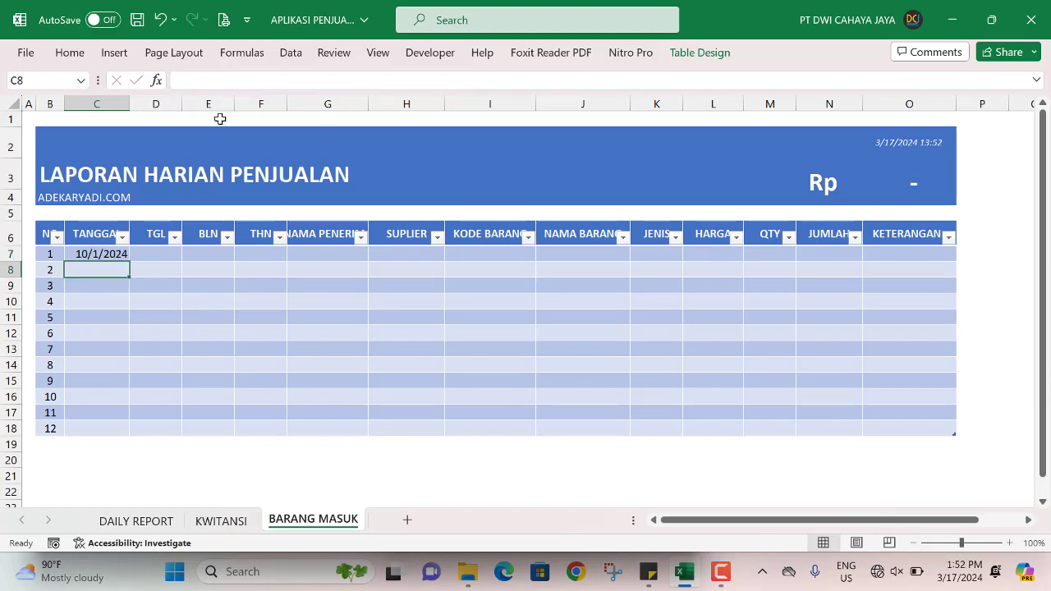
{"action": "left_click", "coordinate": [112, 252]}
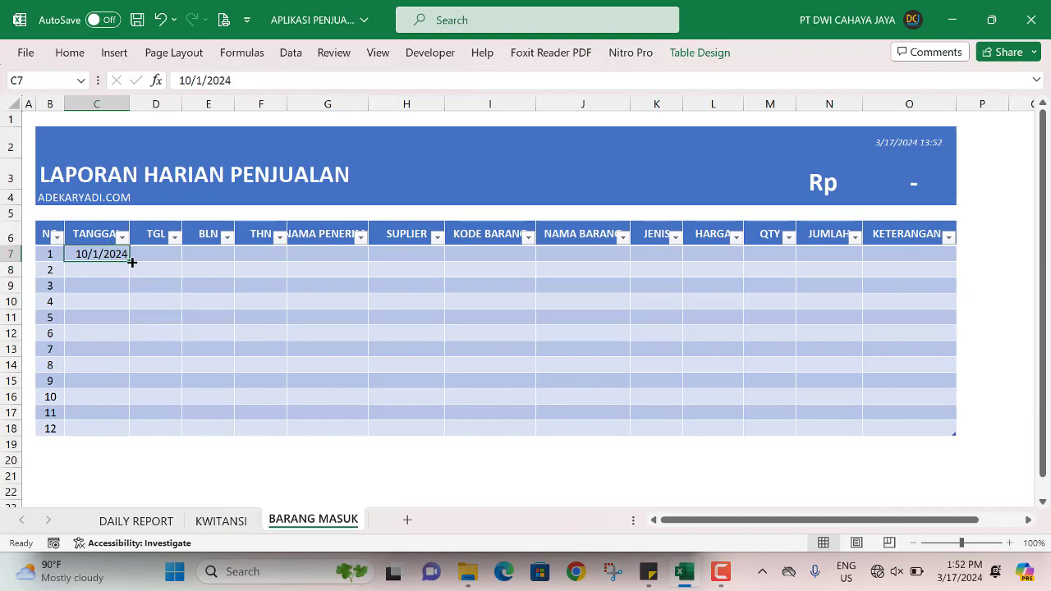
{"action": "left_click_drag", "start_coordinate": [129, 261], "coordinate": [105, 435]}
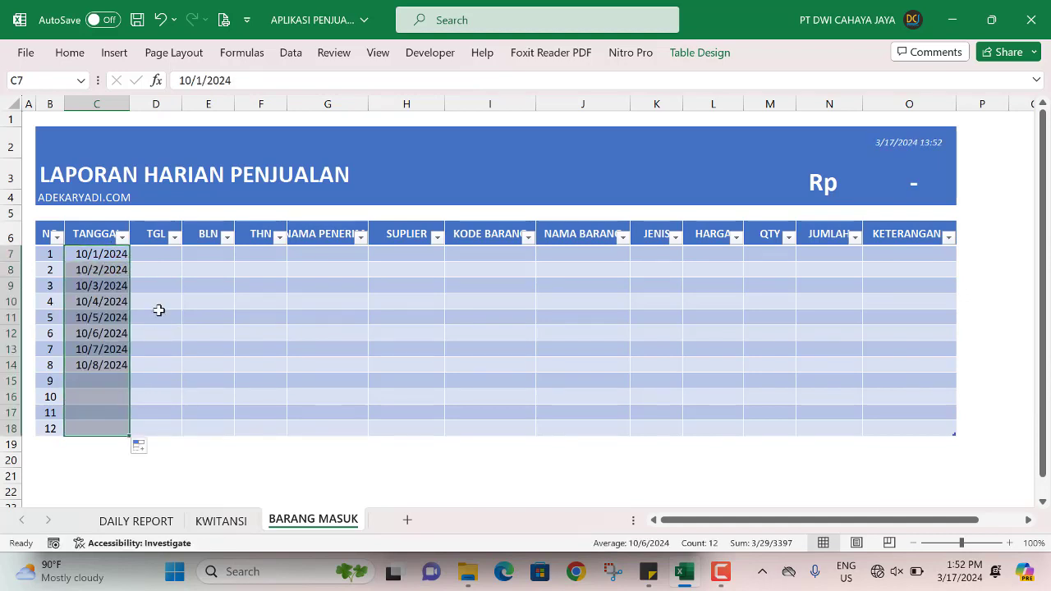
{"action": "left_click", "coordinate": [160, 258]}
{"action": "type", "text": "=TE"}
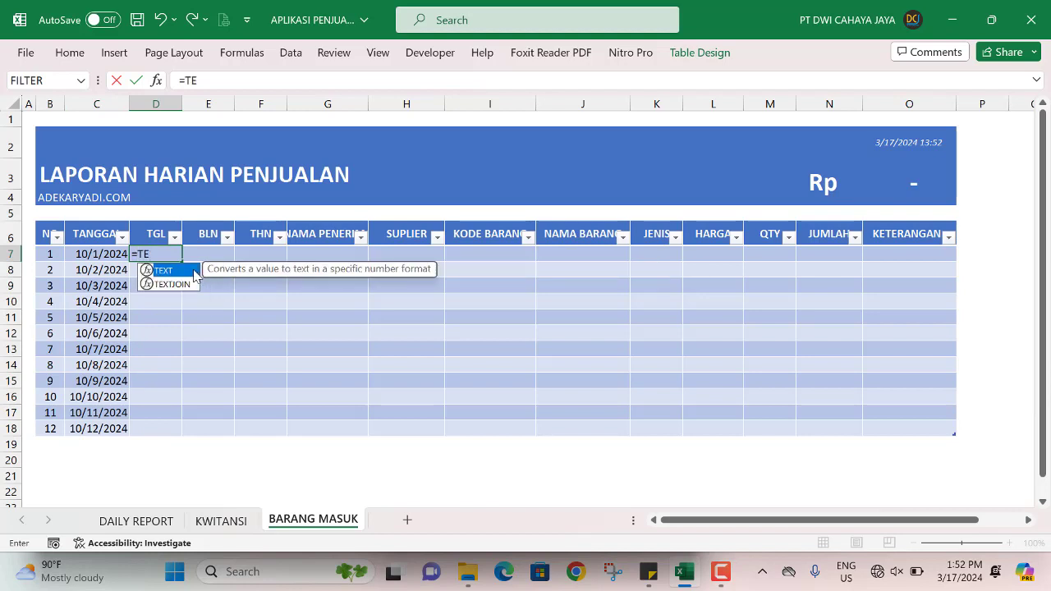
{"action": "double_click", "coordinate": [194, 270]}
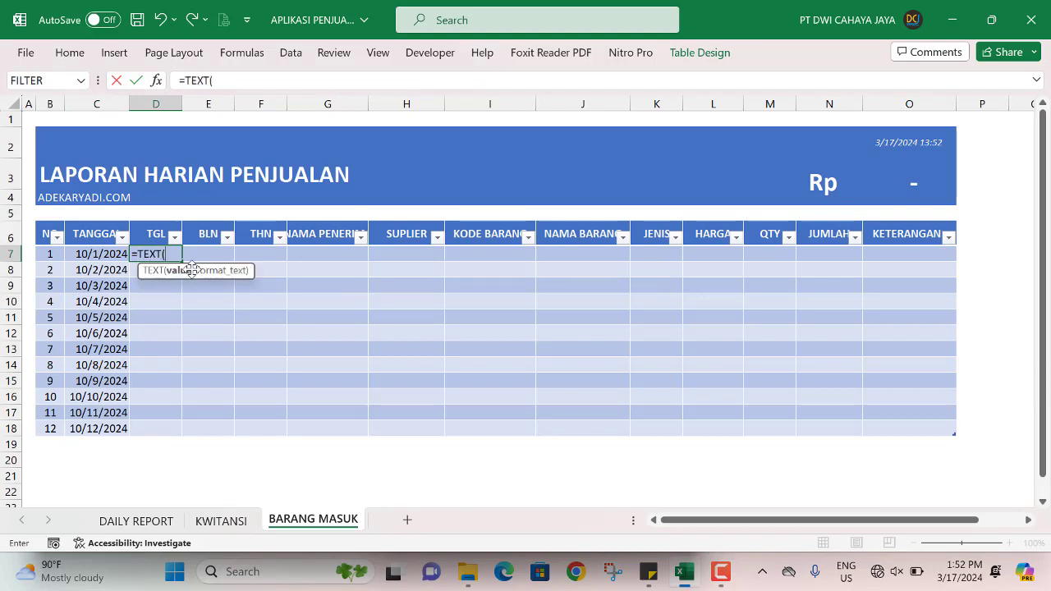
{"action": "left_click", "coordinate": [89, 251]}
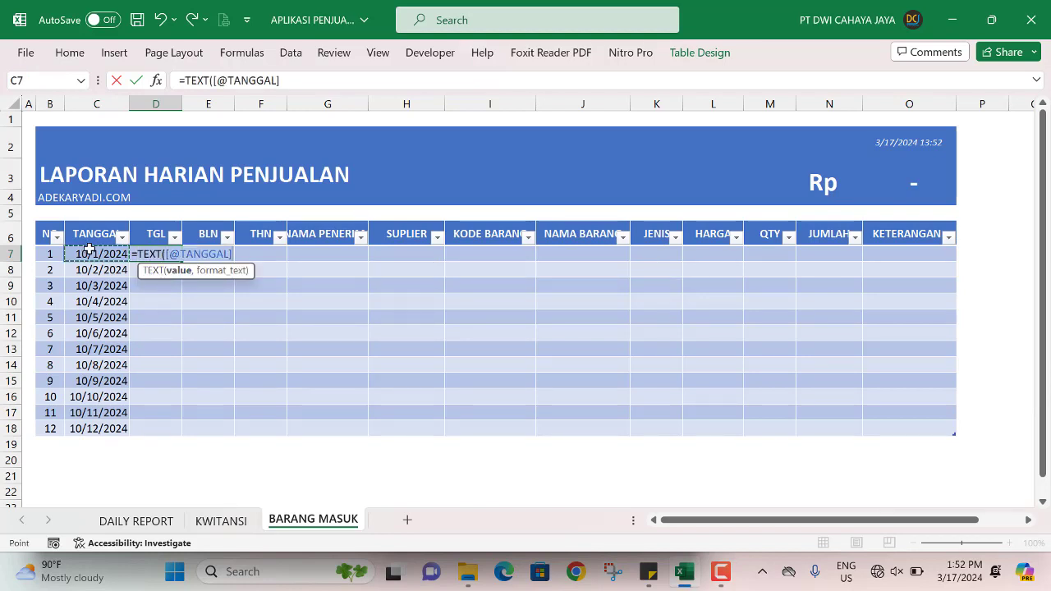
{"action": "type", "text": ","}
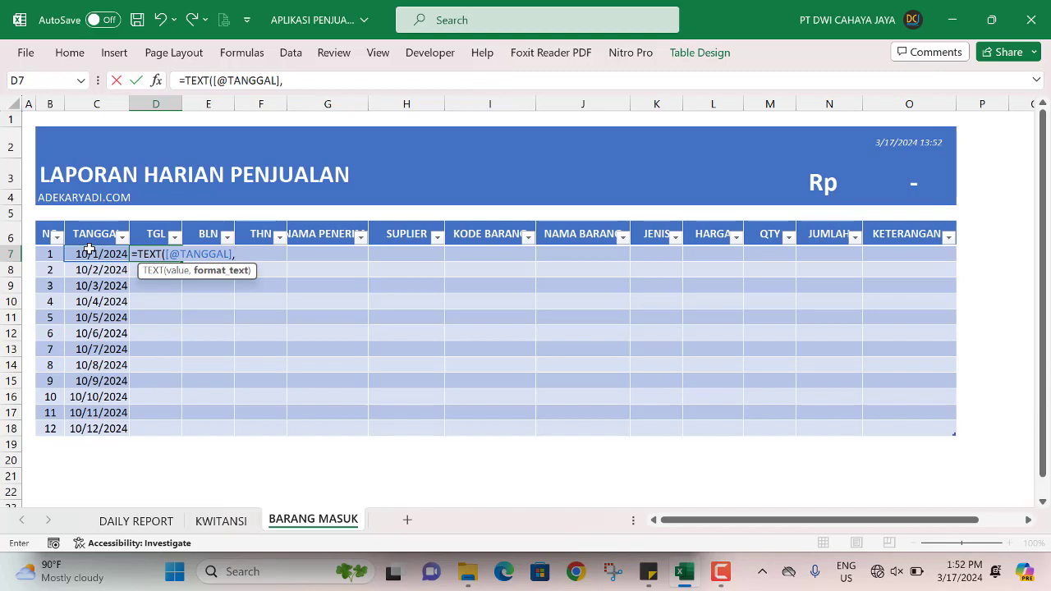
{"action": "type", "text": "\"DD\")"}
{"action": "key", "text": "Return"}
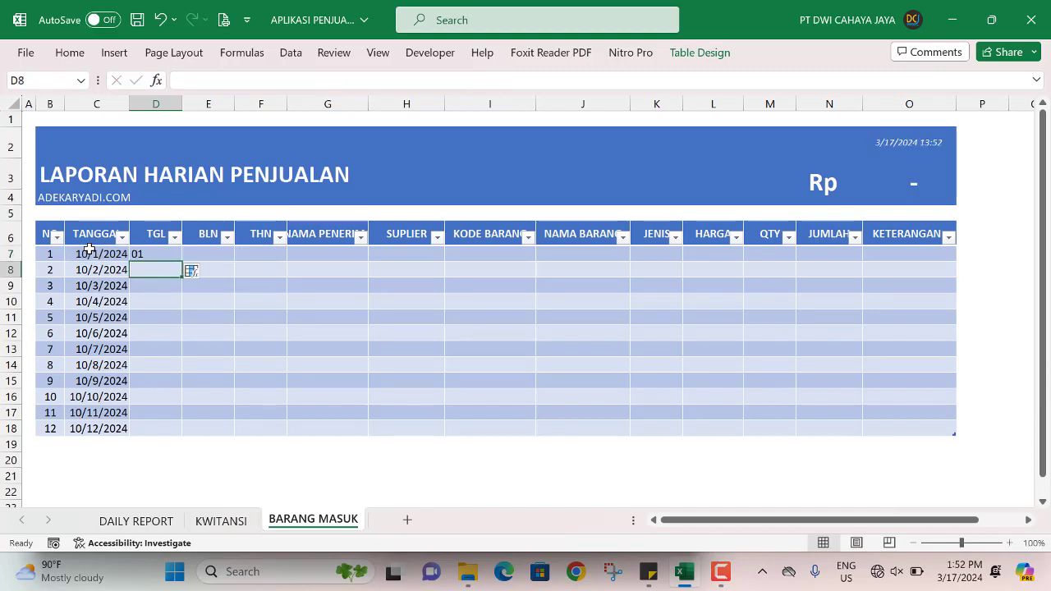
Open the formula in D7 for editing just after its equals sign
{"action": "left_click", "coordinate": [161, 255]}
{"action": "left_click", "coordinate": [183, 80]}
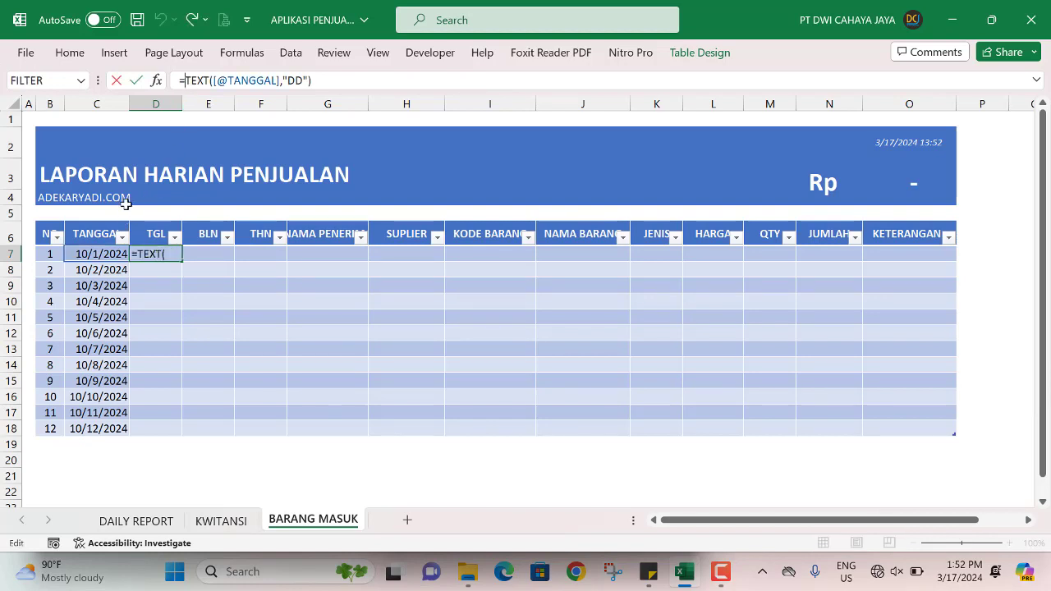
{"action": "left_click", "coordinate": [92, 254]}
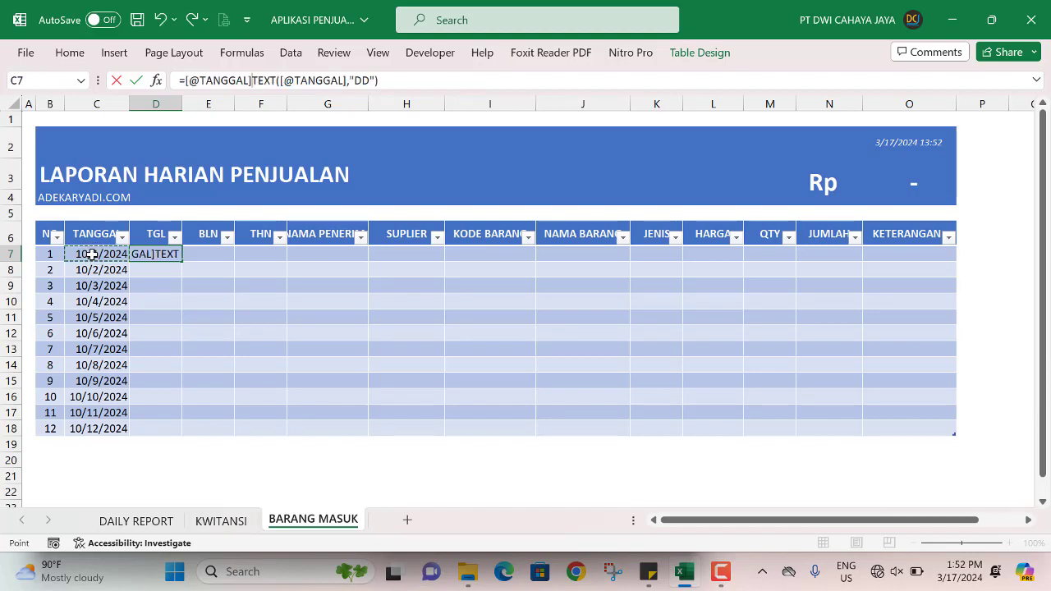
{"action": "key", "text": "BackSpace"}
{"action": "key", "text": "BackSpace"}
{"action": "key", "text": "BackSpace"}
{"action": "key", "text": "BackSpace"}
{"action": "key", "text": "BackSpace"}
{"action": "key", "text": "BackSpace"}
{"action": "key", "text": "BackSpace"}
{"action": "key", "text": "BackSpace"}
{"action": "key", "text": "BackSpace"}
{"action": "key", "text": "BackSpace"}
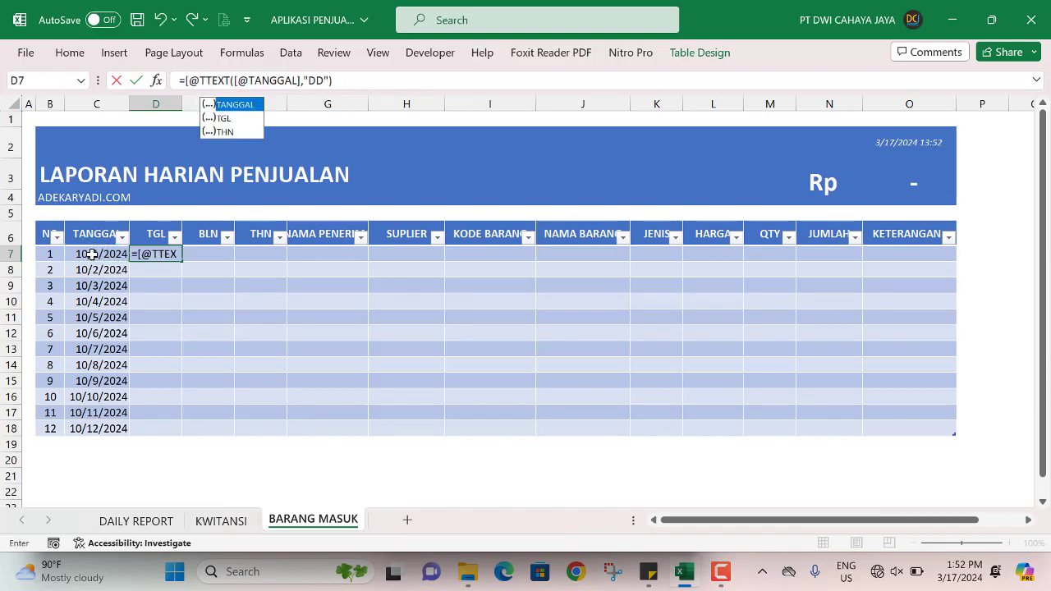
{"action": "type", "text": "IF"}
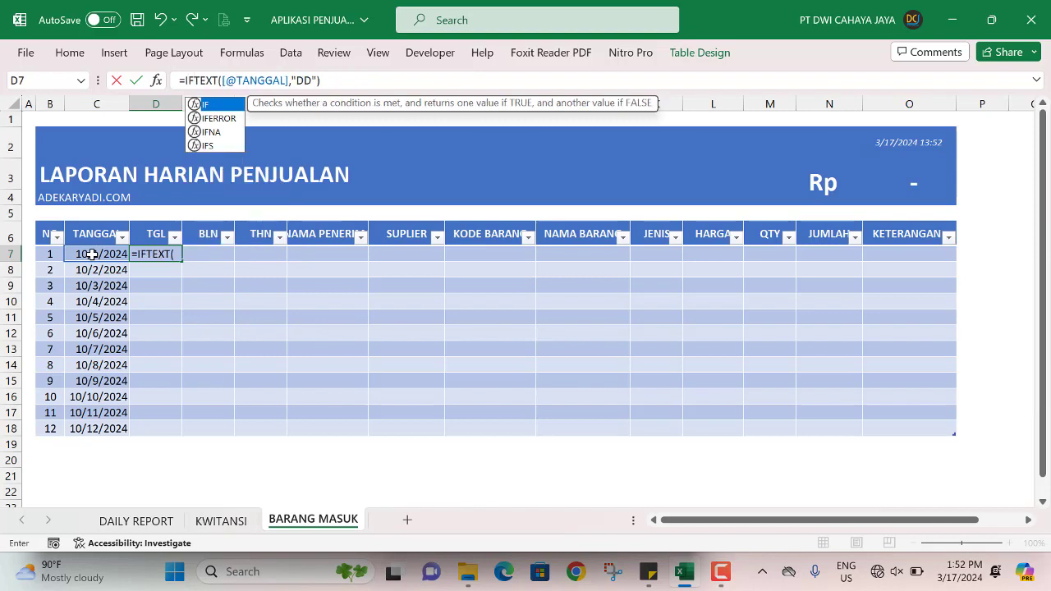
{"action": "type", "text": "("}
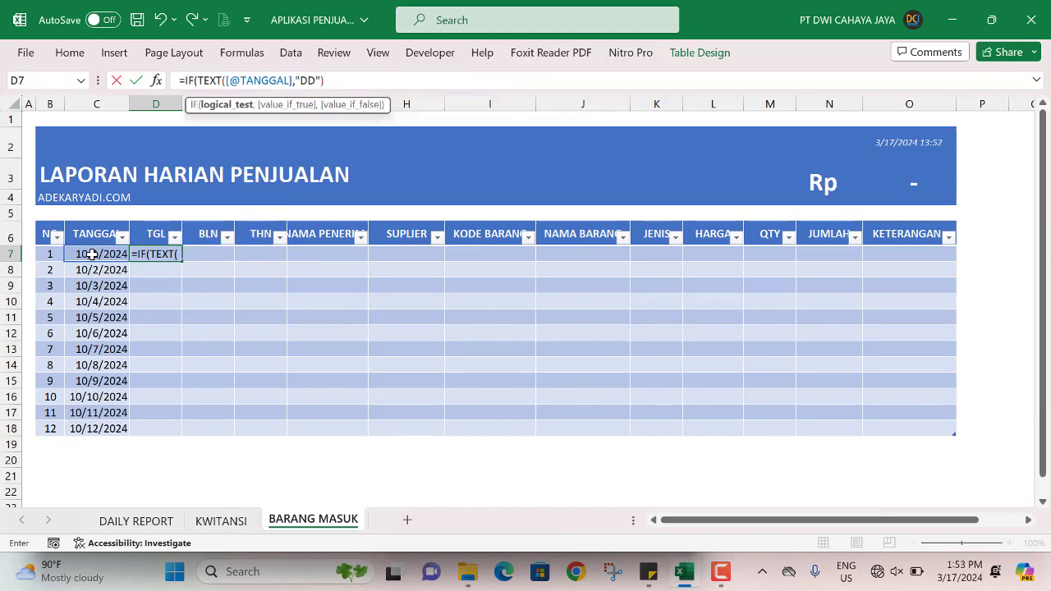
{"action": "left_click", "coordinate": [92, 255]}
{"action": "type", "text": "="}
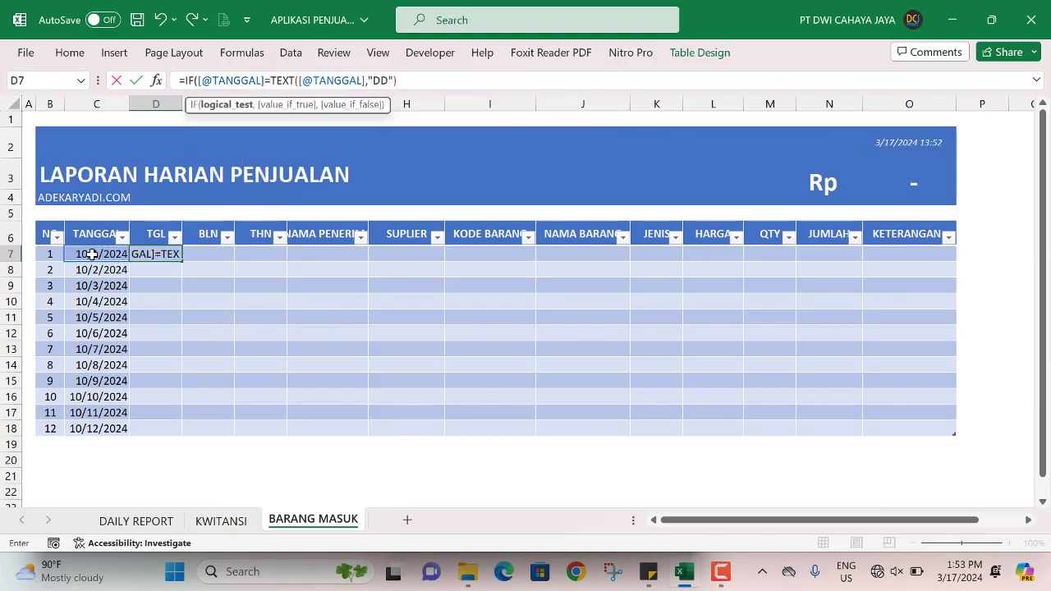
{"action": "type", "text": "\"\",\"\""}
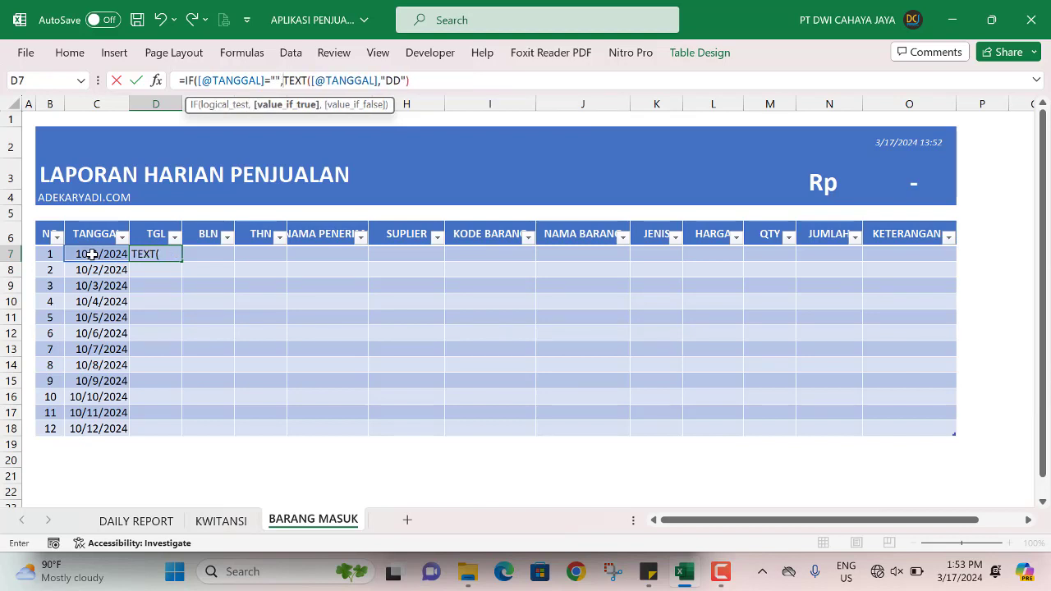
{"action": "type", "text": ","}
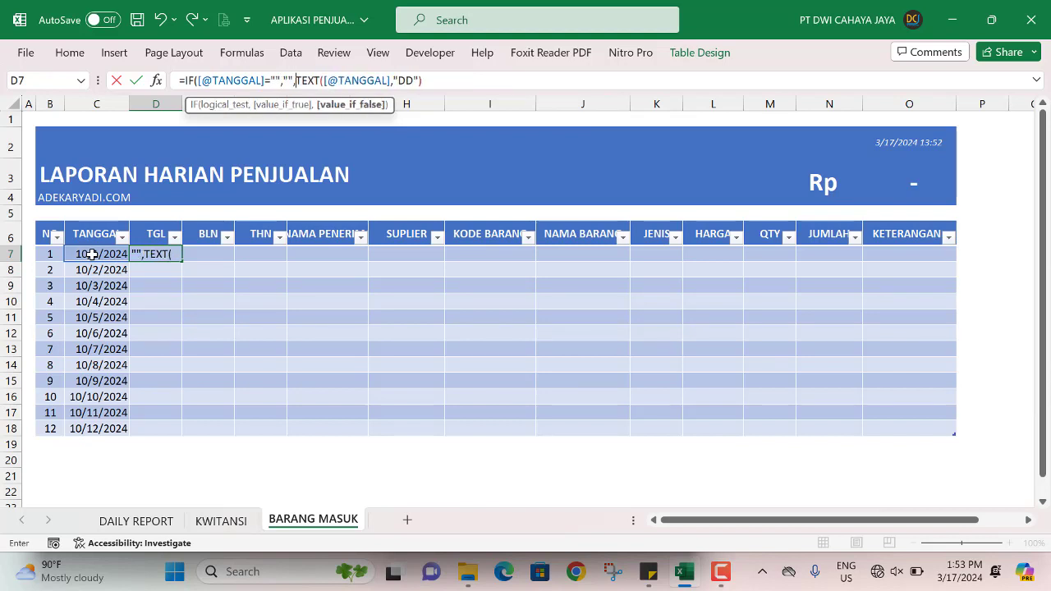
{"action": "left_click", "coordinate": [456, 82]}
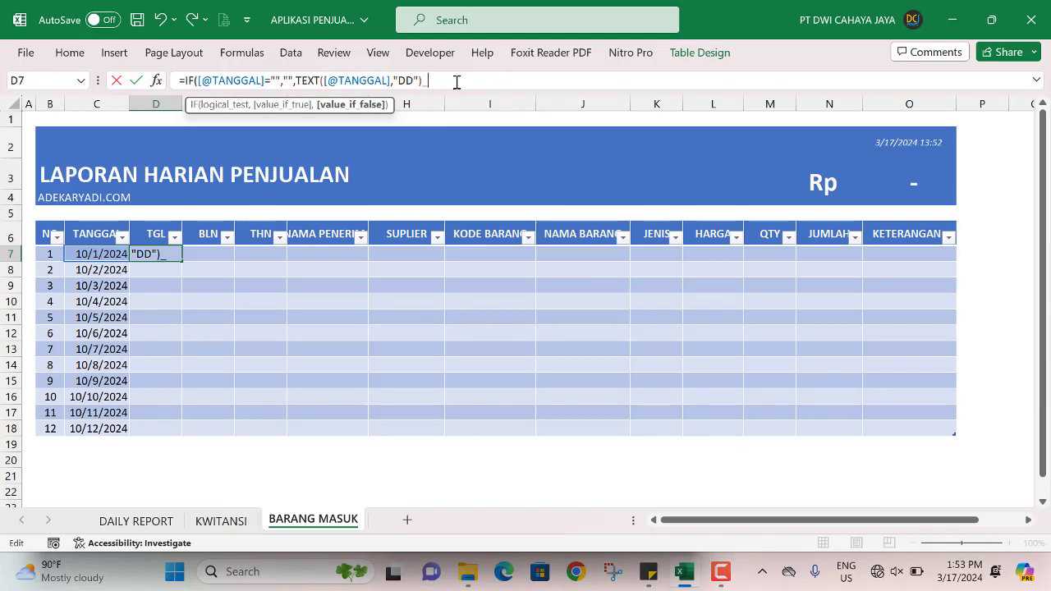
{"action": "key", "text": "Return"}
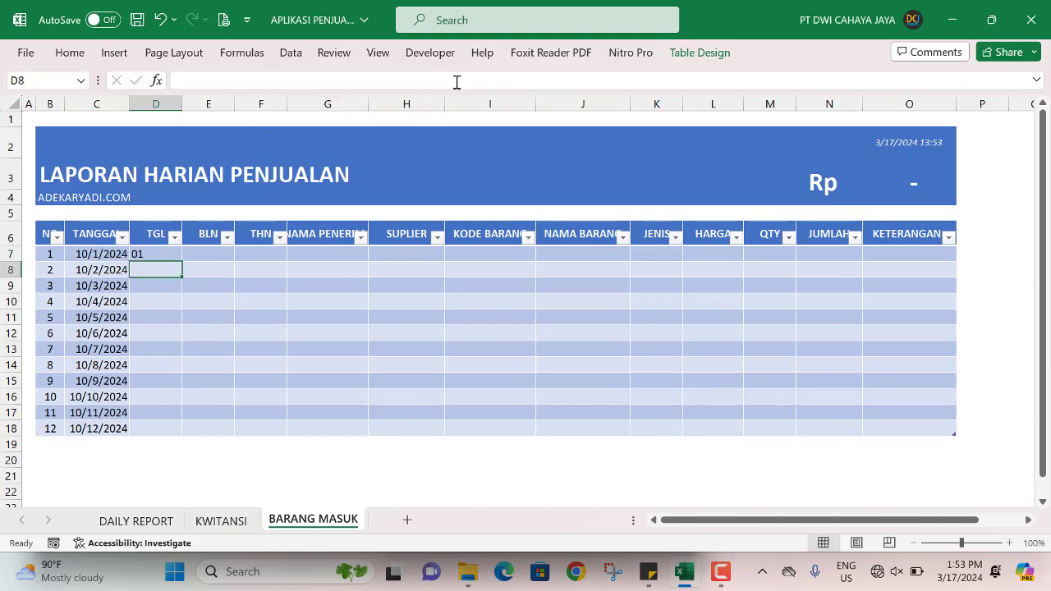
Center the first TGL cell, D7, horizontally and vertically
{"action": "left_click", "coordinate": [156, 253]}
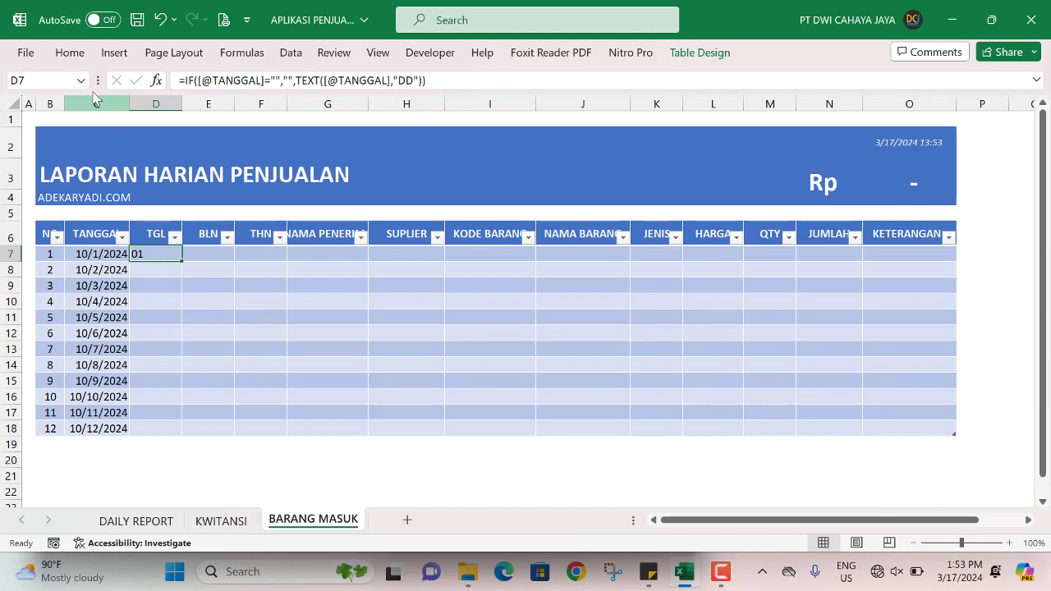
{"action": "left_click", "coordinate": [70, 52]}
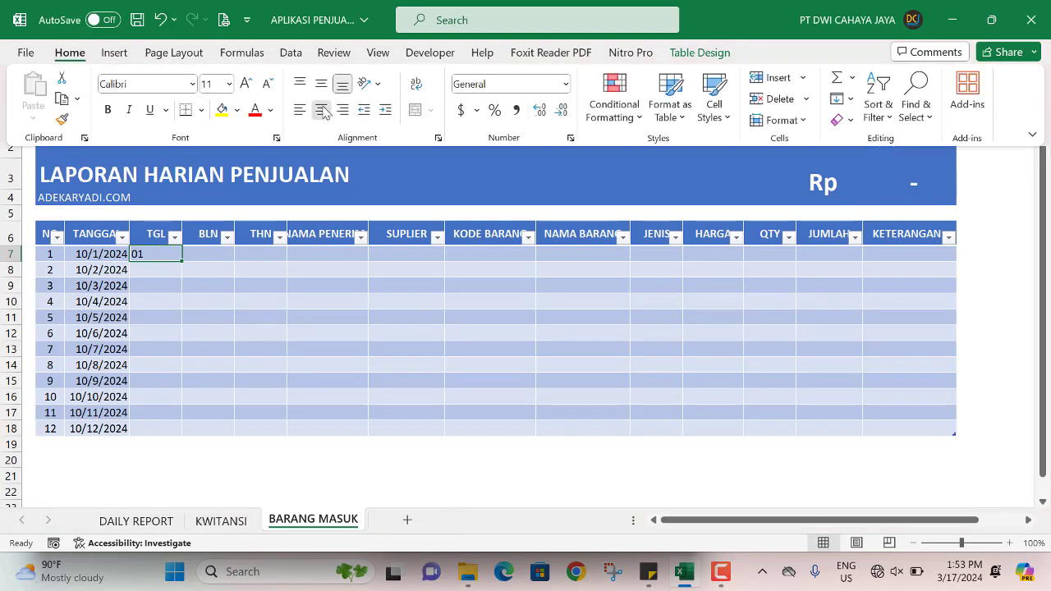
{"action": "left_click", "coordinate": [321, 109]}
Shade D7 with a light blue theme color and fill it down the TGL column to row 18
{"action": "left_click", "coordinate": [237, 110]}
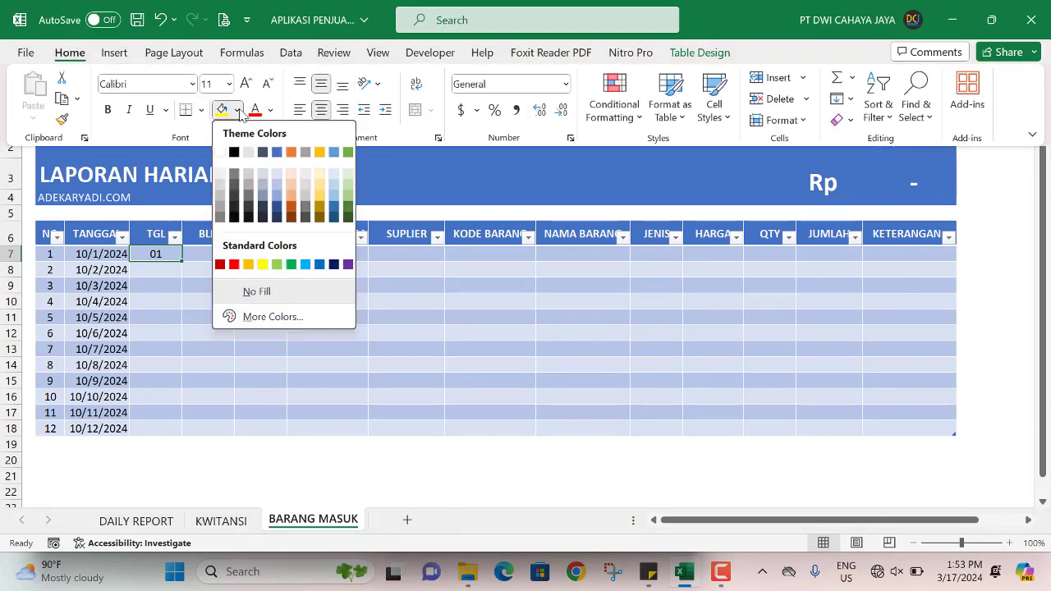
{"action": "left_click", "coordinate": [280, 188]}
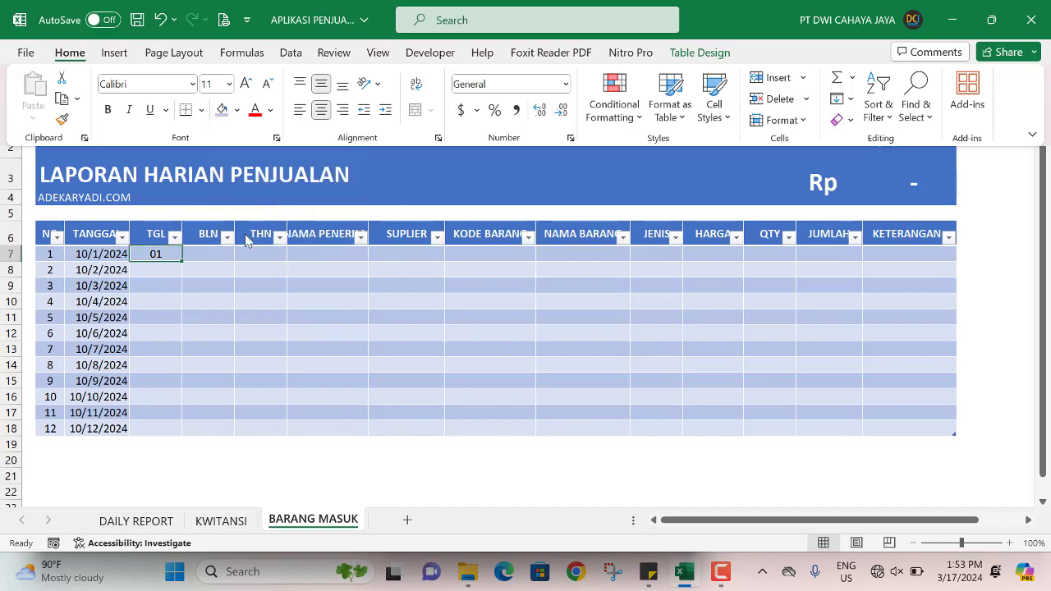
{"action": "left_click_drag", "start_coordinate": [181, 261], "coordinate": [171, 429]}
Copy the TGL formula text into the first BLN cell, E7, and change its format code to "MMM"
{"action": "left_click", "coordinate": [169, 253]}
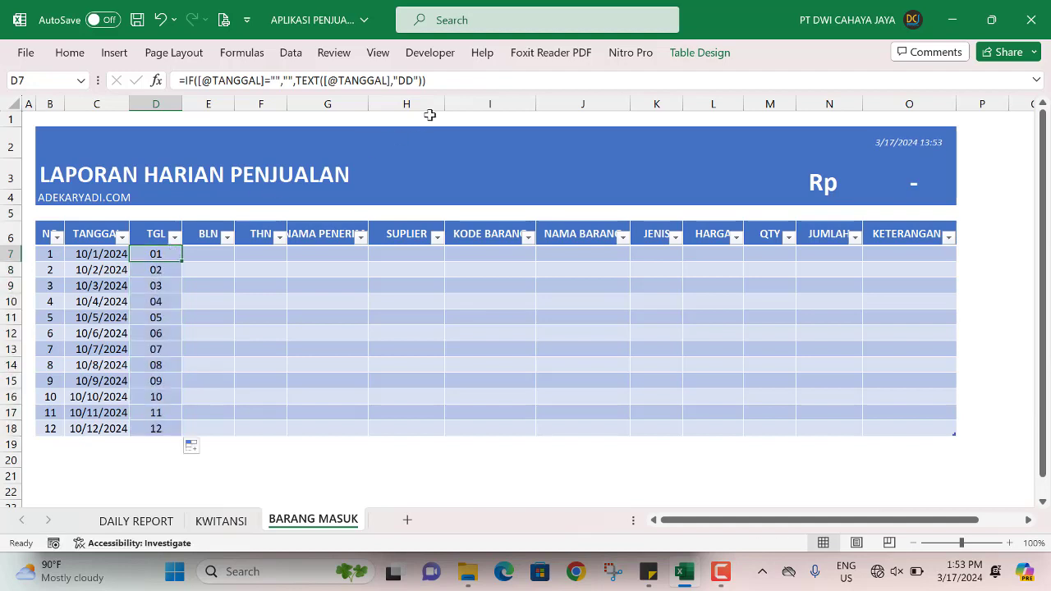
{"action": "left_click_drag", "start_coordinate": [445, 80], "coordinate": [156, 67]}
{"action": "key", "text": "ctrl+c"}
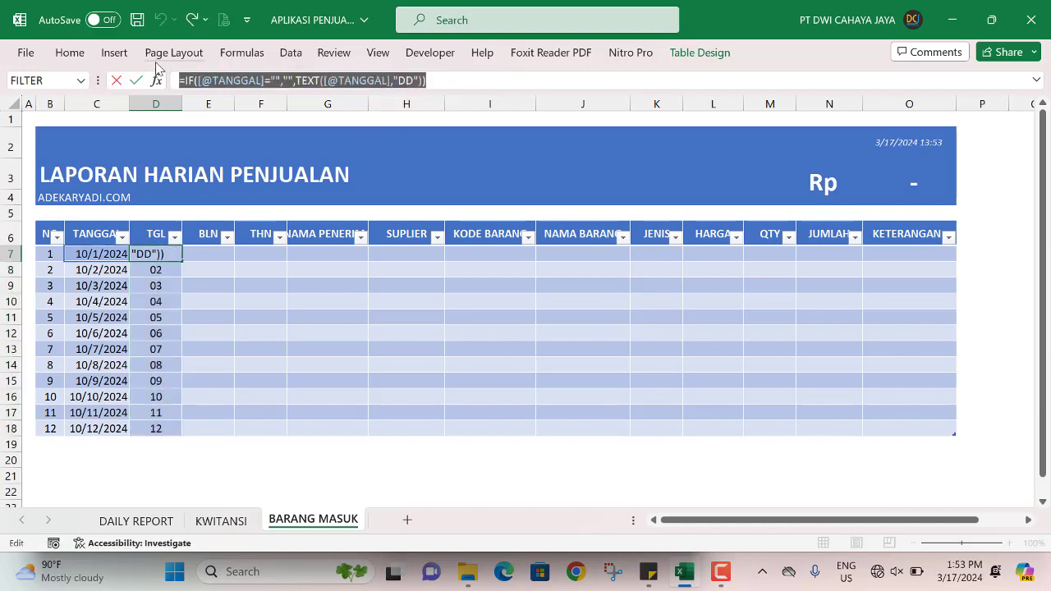
{"action": "key", "text": "Return"}
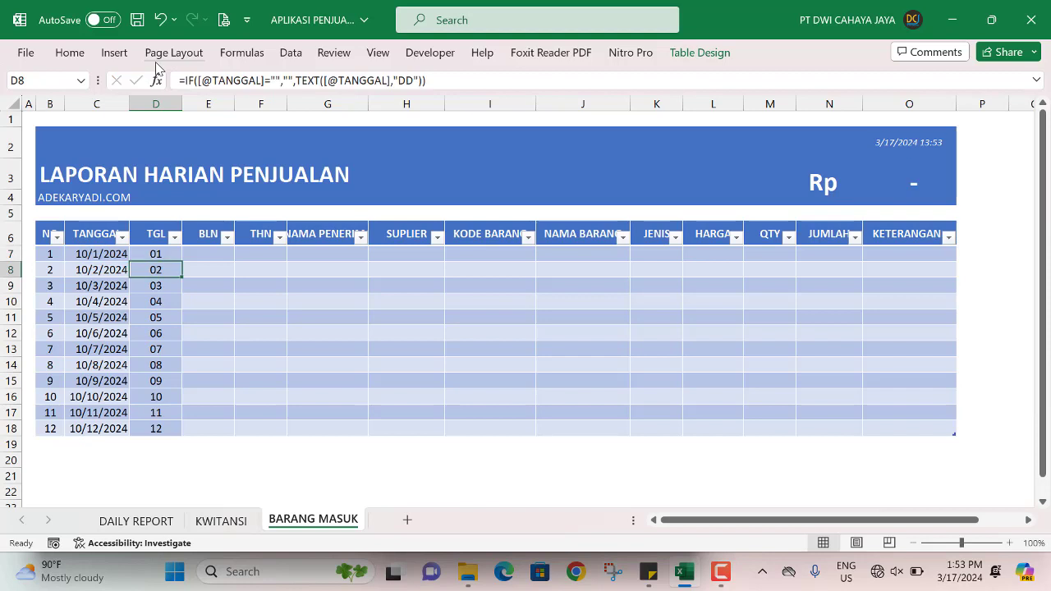
{"action": "left_click", "coordinate": [207, 253]}
{"action": "left_click", "coordinate": [187, 79]}
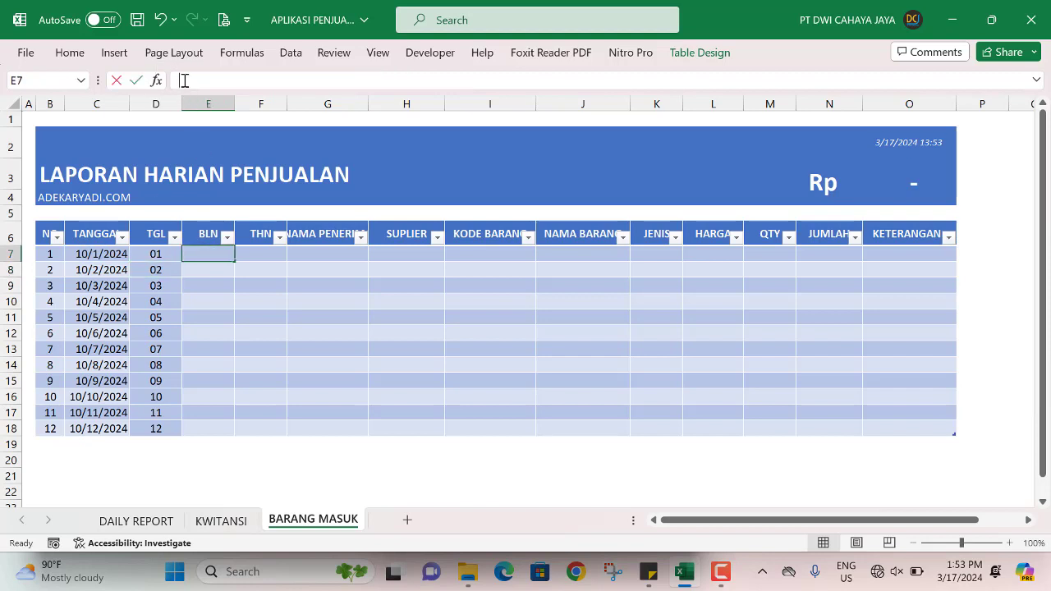
{"action": "key", "text": "ctrl+v"}
{"action": "left_click_drag", "start_coordinate": [413, 80], "coordinate": [399, 79]}
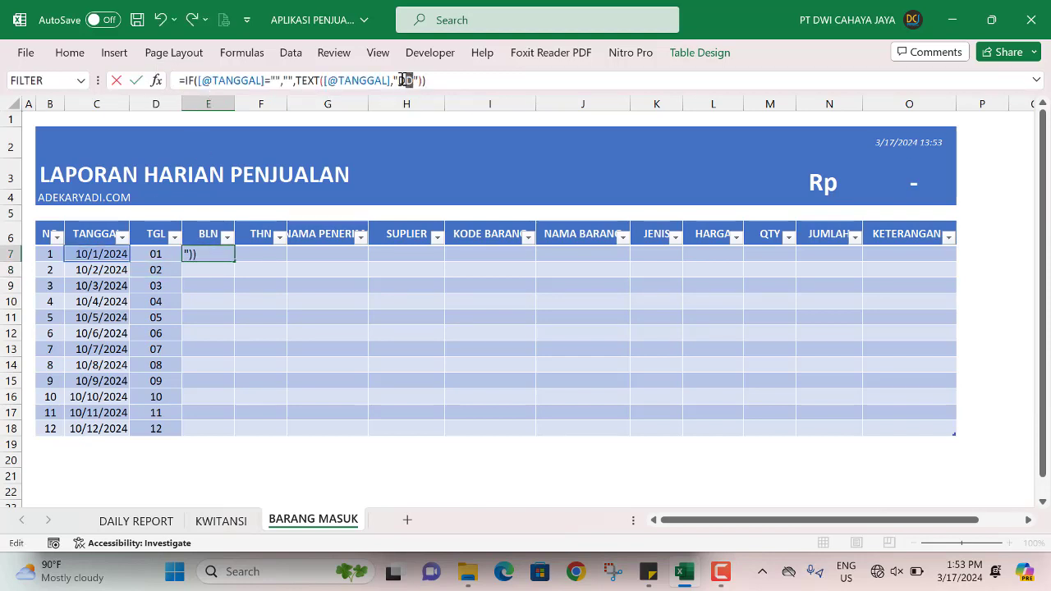
{"action": "type", "text": "M"}
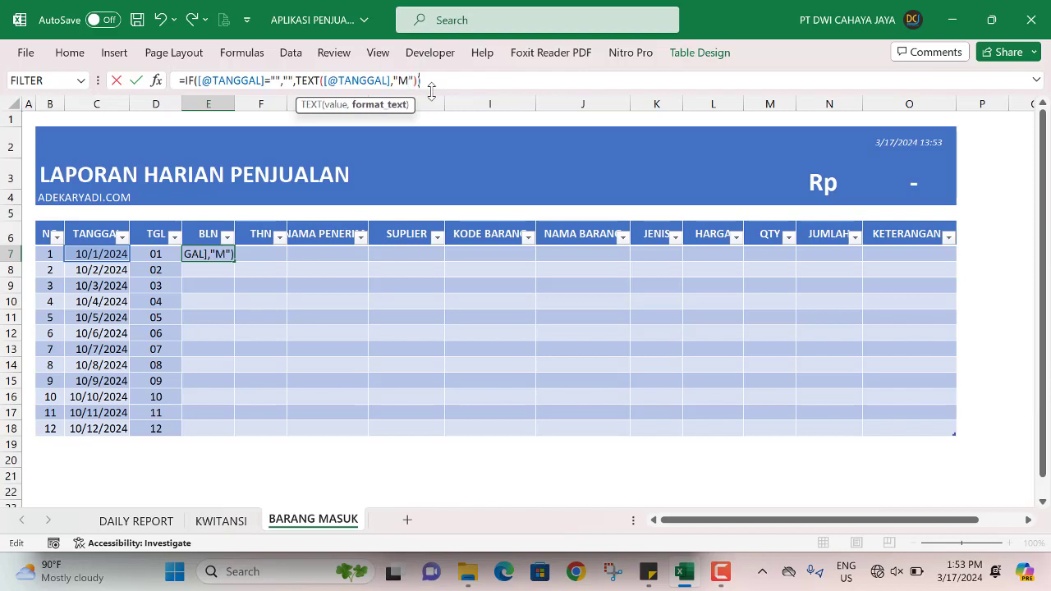
{"action": "type", "text": "MM"}
{"action": "key", "text": "Return"}
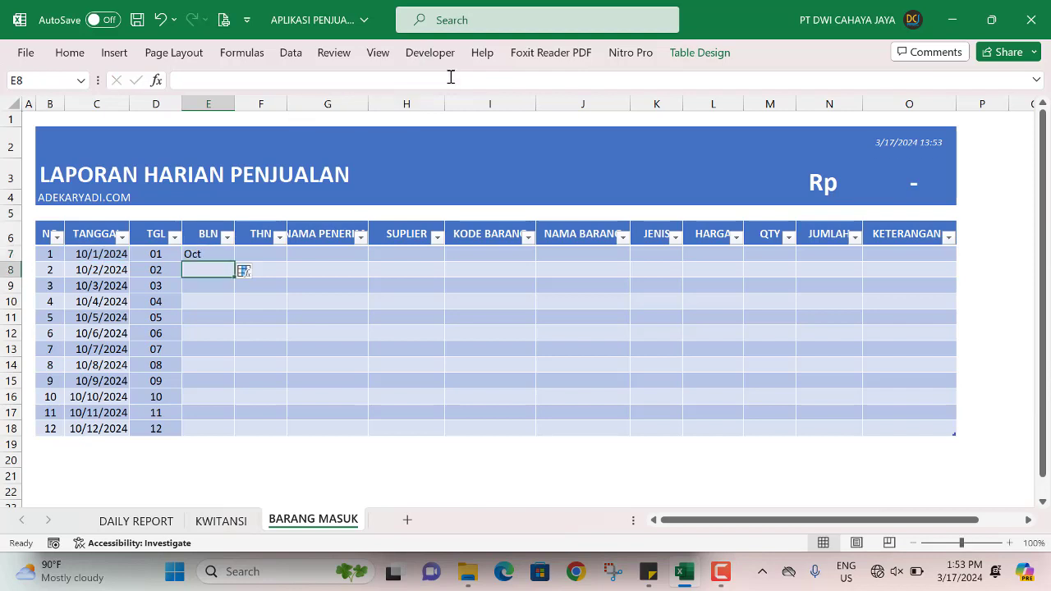
Paste the copied formula into the first THN cell, F7, and change its format code to "YYYY"
{"action": "left_click", "coordinate": [263, 255]}
{"action": "left_click", "coordinate": [235, 80]}
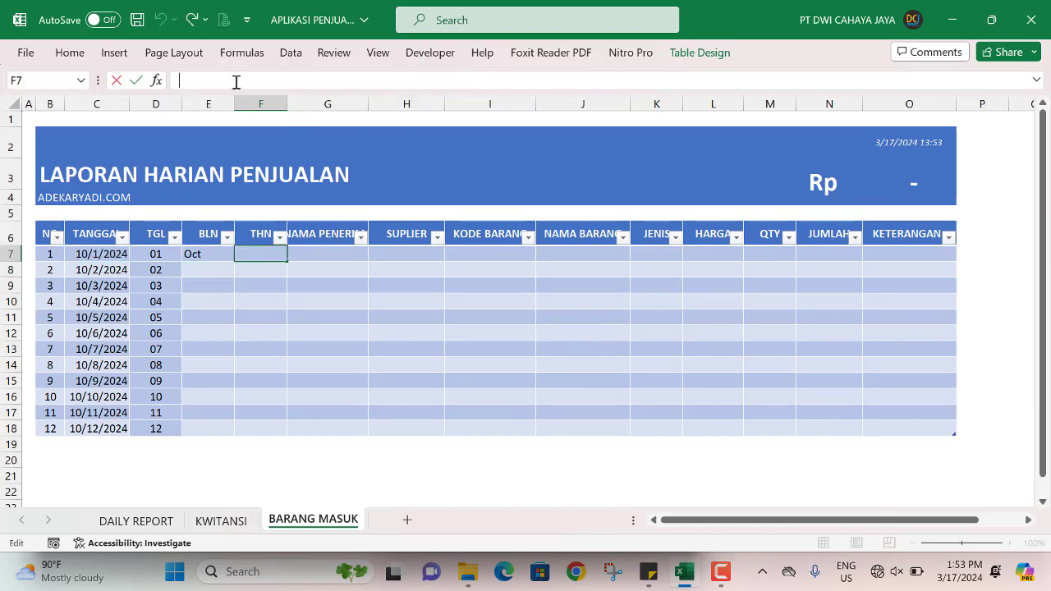
{"action": "key", "text": "ctrl+v"}
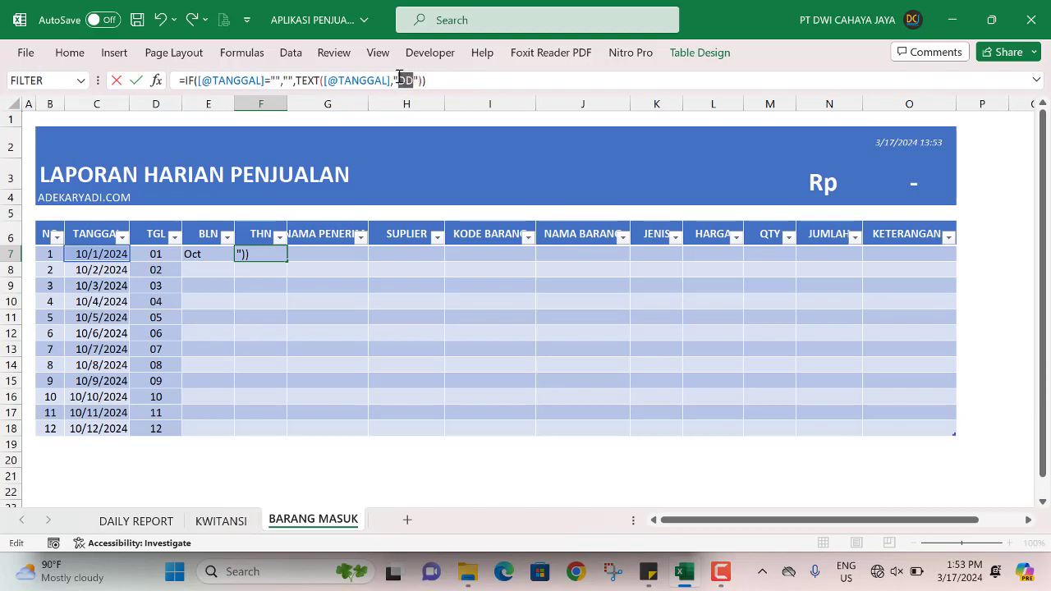
{"action": "type", "text": "YYY"}
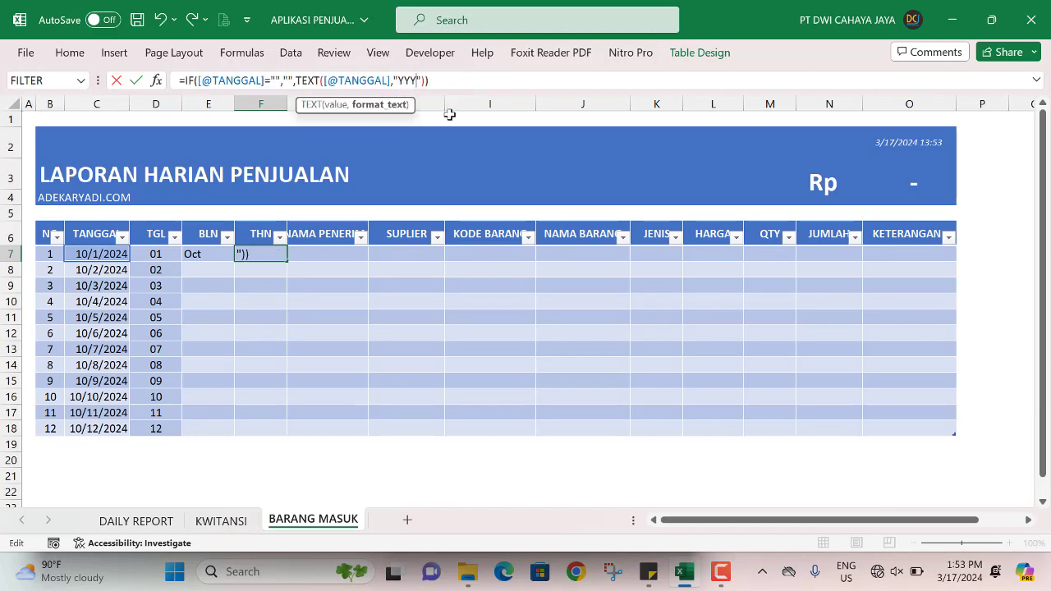
{"action": "type", "text": "Y"}
{"action": "key", "text": "Return"}
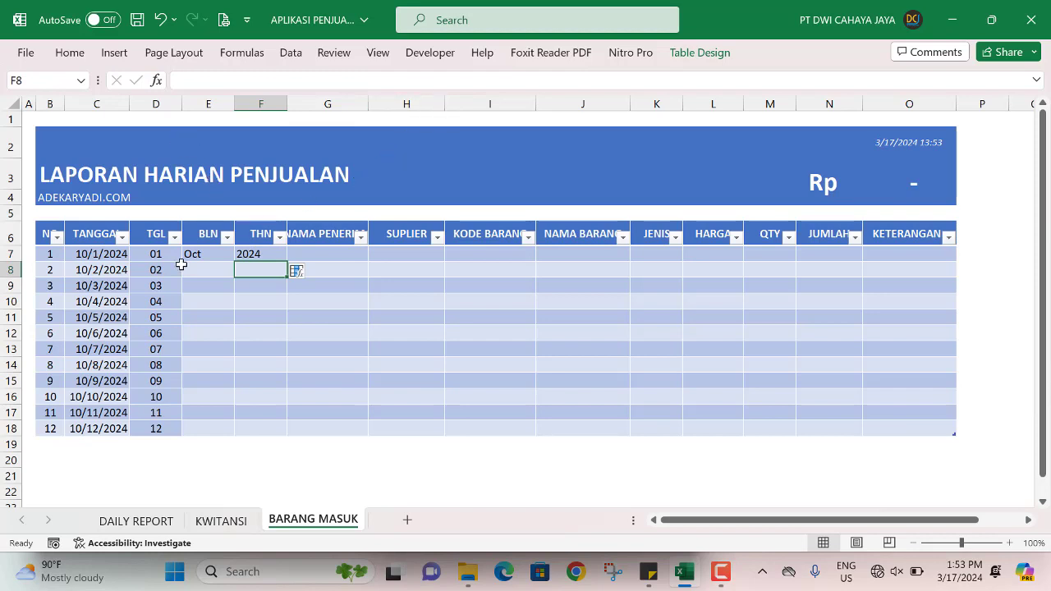
Center the month and year cells E7:F7 and fill their formulas down to row 18
{"action": "left_click_drag", "start_coordinate": [199, 251], "coordinate": [253, 251]}
{"action": "left_click", "coordinate": [81, 54]}
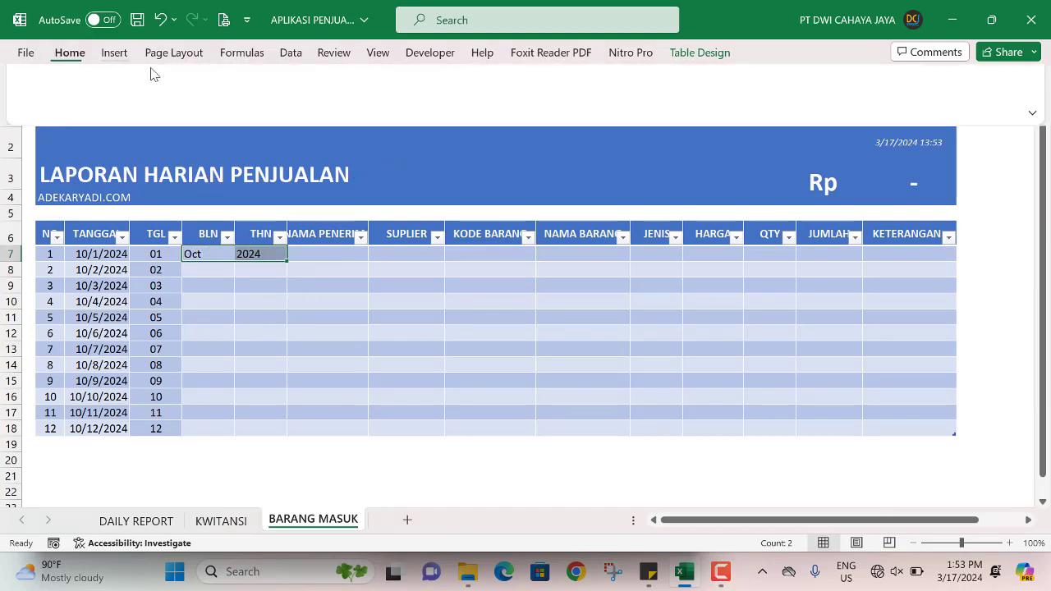
{"action": "left_click", "coordinate": [321, 109]}
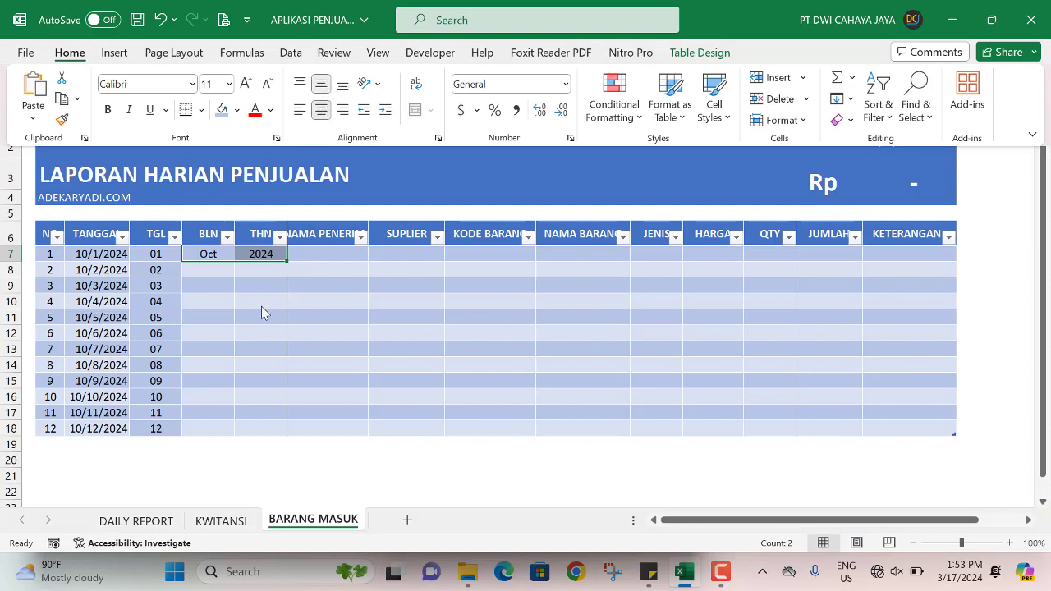
{"action": "left_click", "coordinate": [292, 264]}
{"action": "left_click_drag", "start_coordinate": [287, 261], "coordinate": [252, 426]}
{"action": "left_click", "coordinate": [246, 335]}
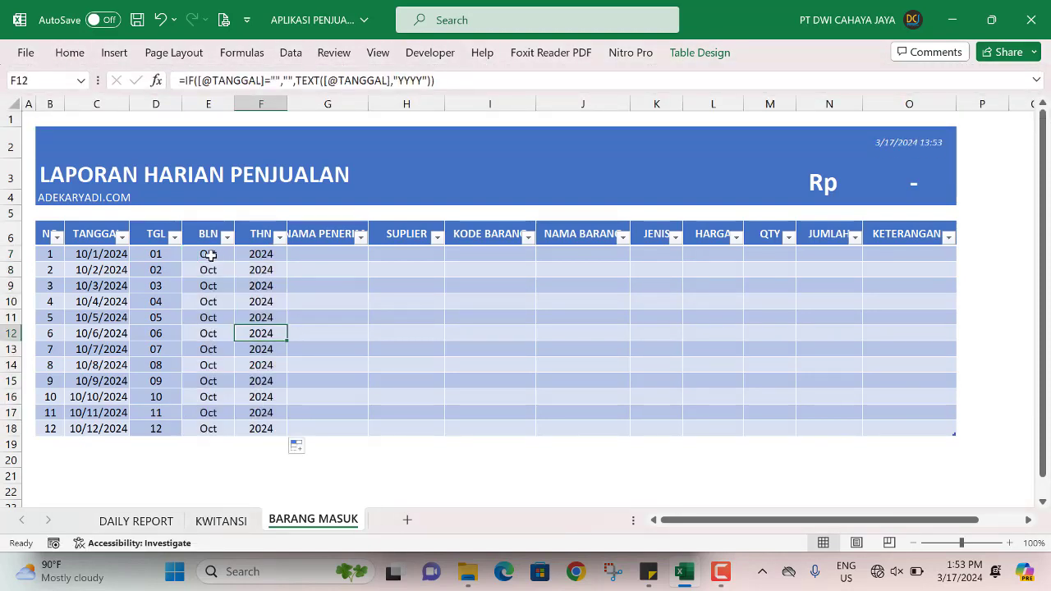
Shade E7:F7 with the same light blue as the TGL column and fill them down to row 18
{"action": "left_click_drag", "start_coordinate": [210, 256], "coordinate": [261, 255]}
{"action": "left_click", "coordinate": [71, 55]}
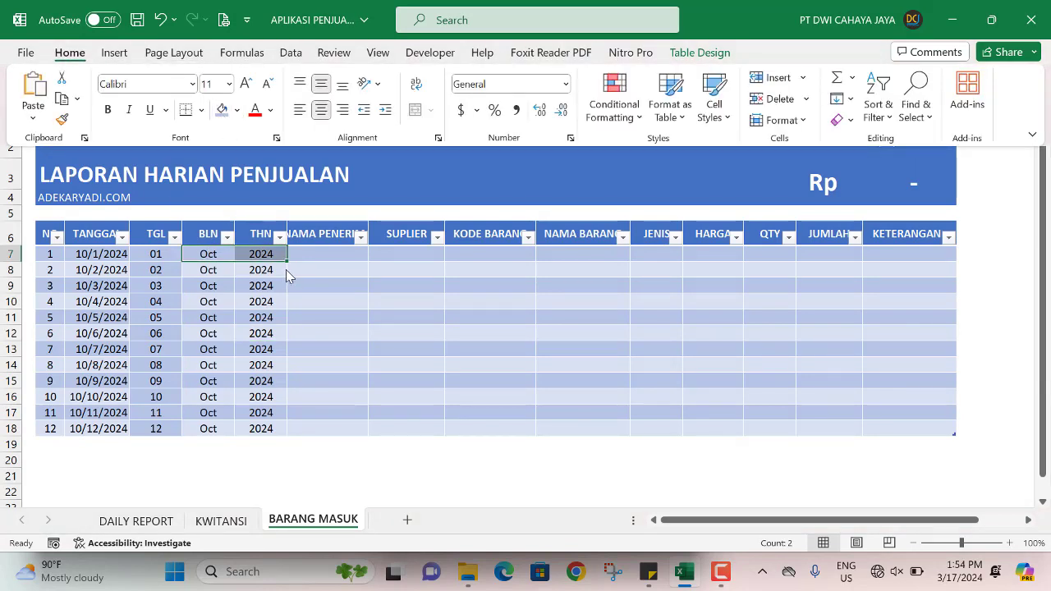
{"action": "left_click_drag", "start_coordinate": [286, 261], "coordinate": [265, 435]}
{"action": "left_click", "coordinate": [345, 315]}
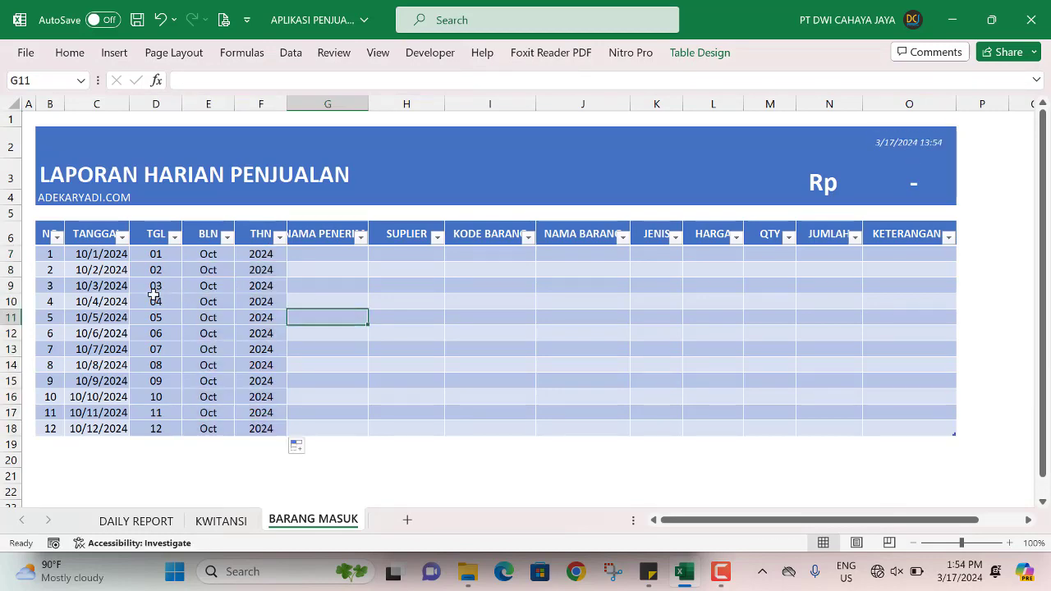
Center the contents of the TANGGAL column
{"action": "left_click", "coordinate": [98, 103]}
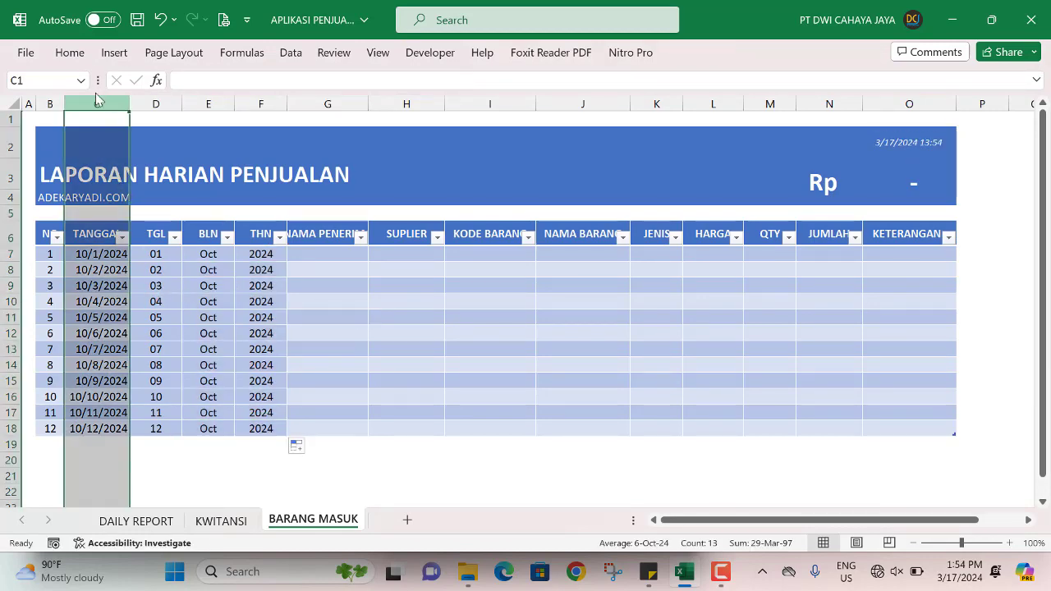
{"action": "left_click", "coordinate": [70, 52]}
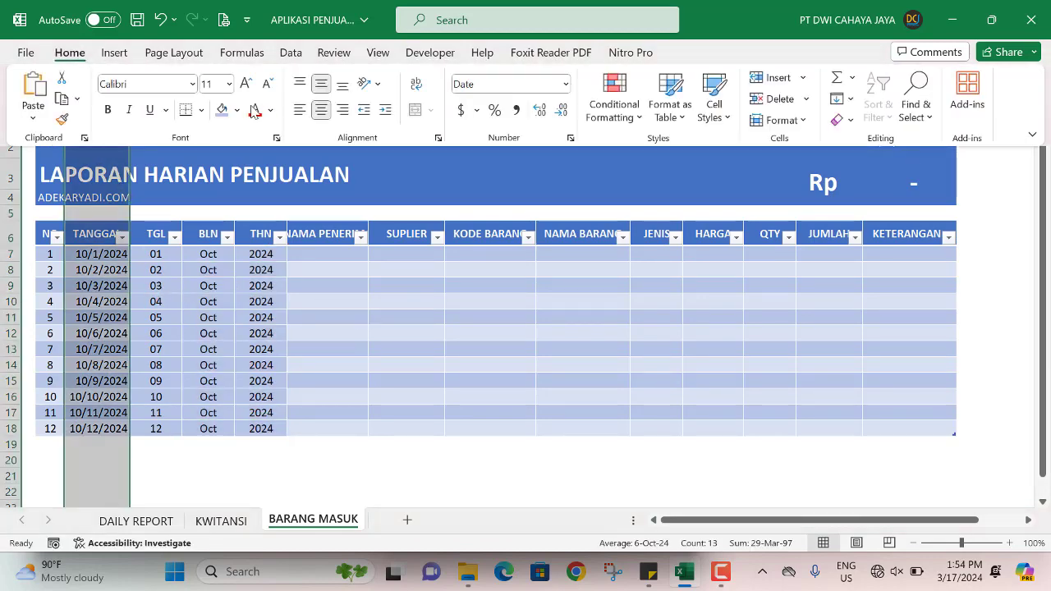
{"action": "left_click", "coordinate": [321, 110]}
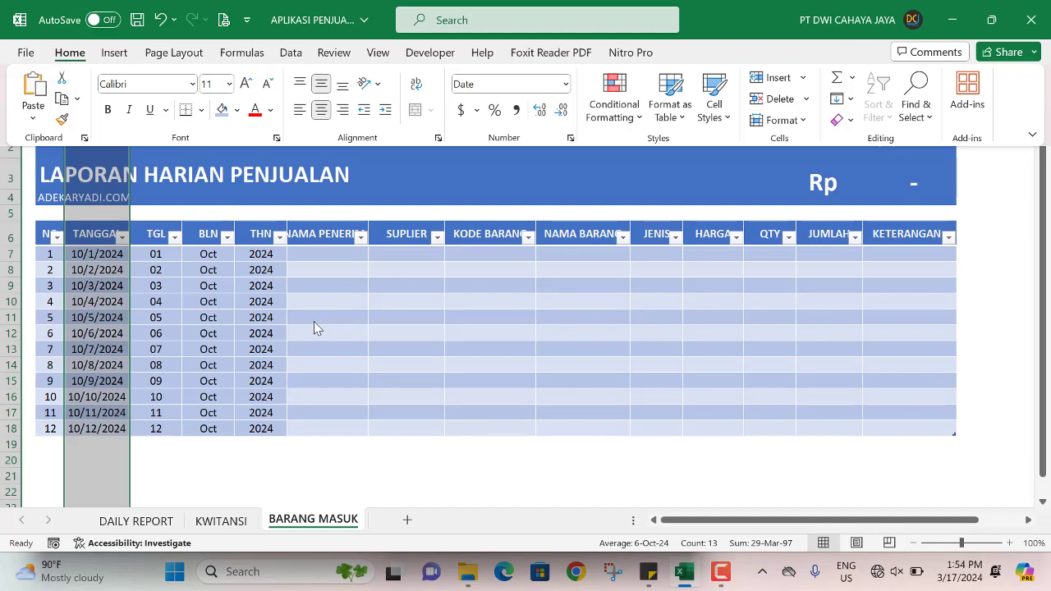
{"action": "key", "text": "ctrl+F1"}
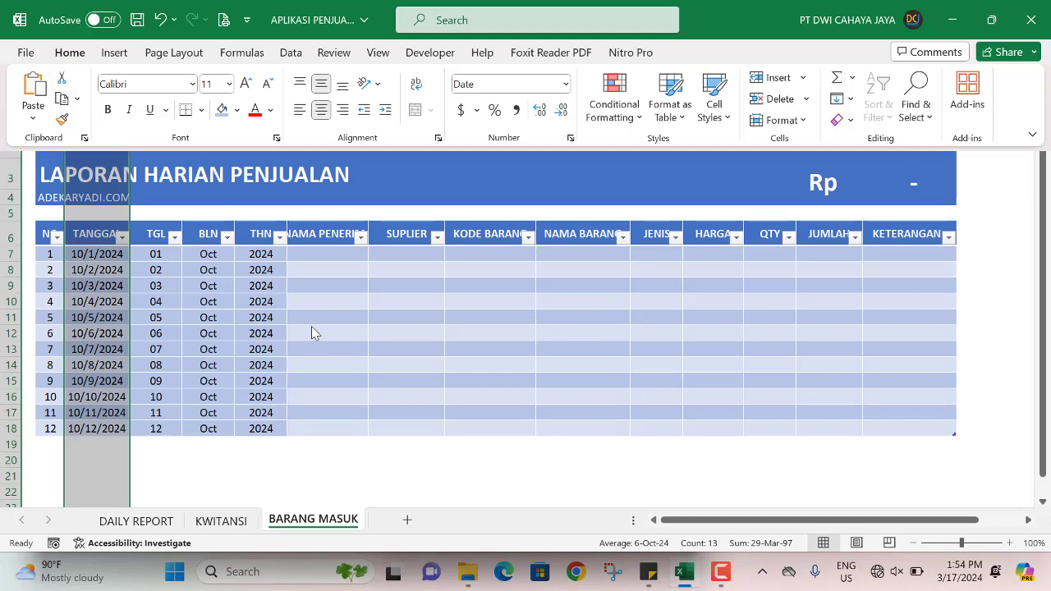
{"action": "left_click", "coordinate": [316, 255]}
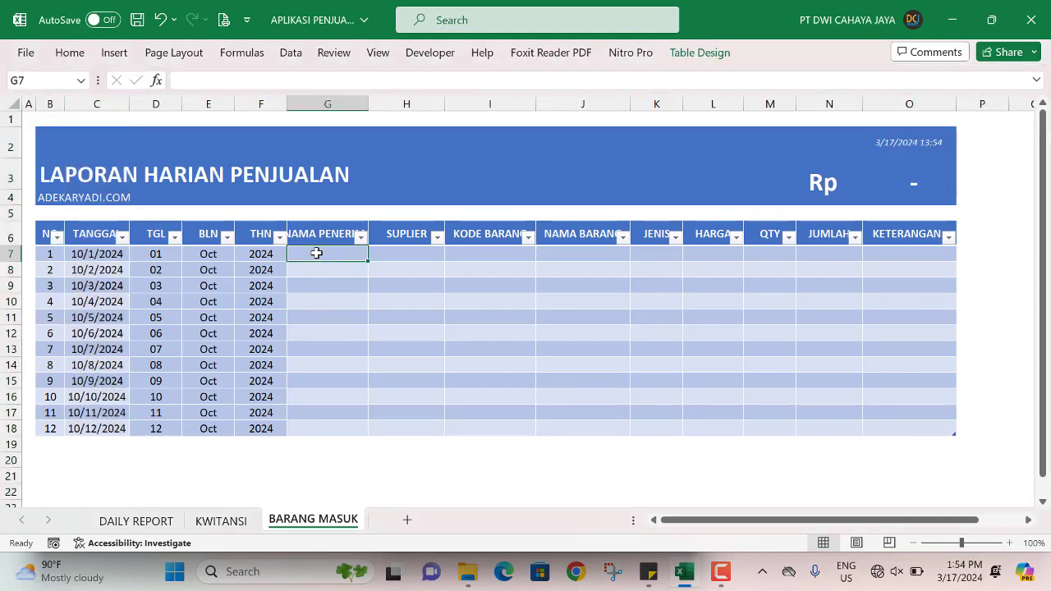
Narrow the TGL, BLN and THN columns equally and widen the NAMA PENERIMA column to fit its header text
{"action": "left_click_drag", "start_coordinate": [155, 104], "coordinate": [223, 100]}
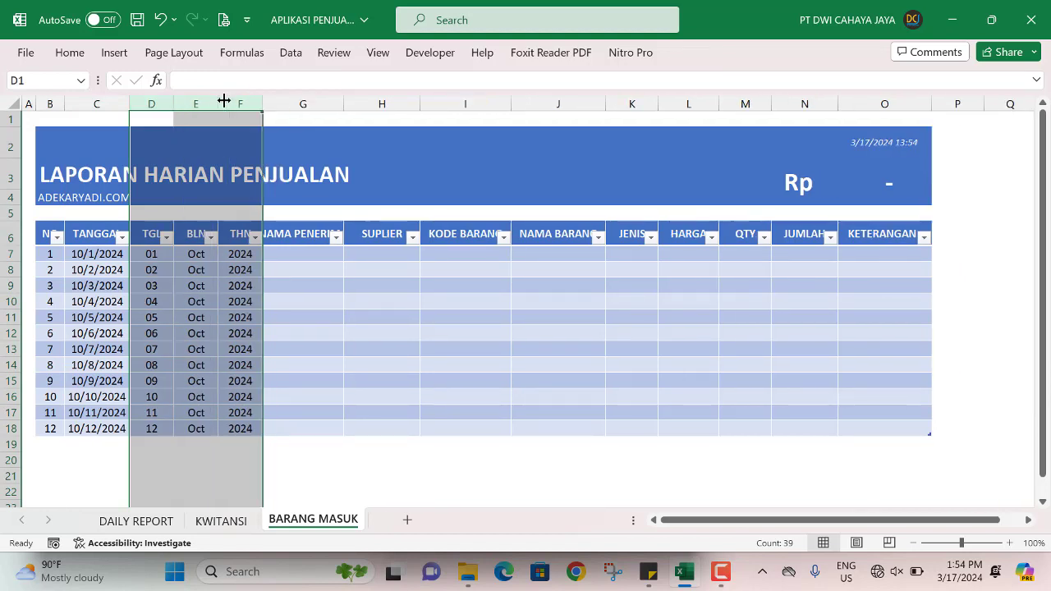
{"action": "left_click_drag", "start_coordinate": [223, 100], "coordinate": [215, 110]}
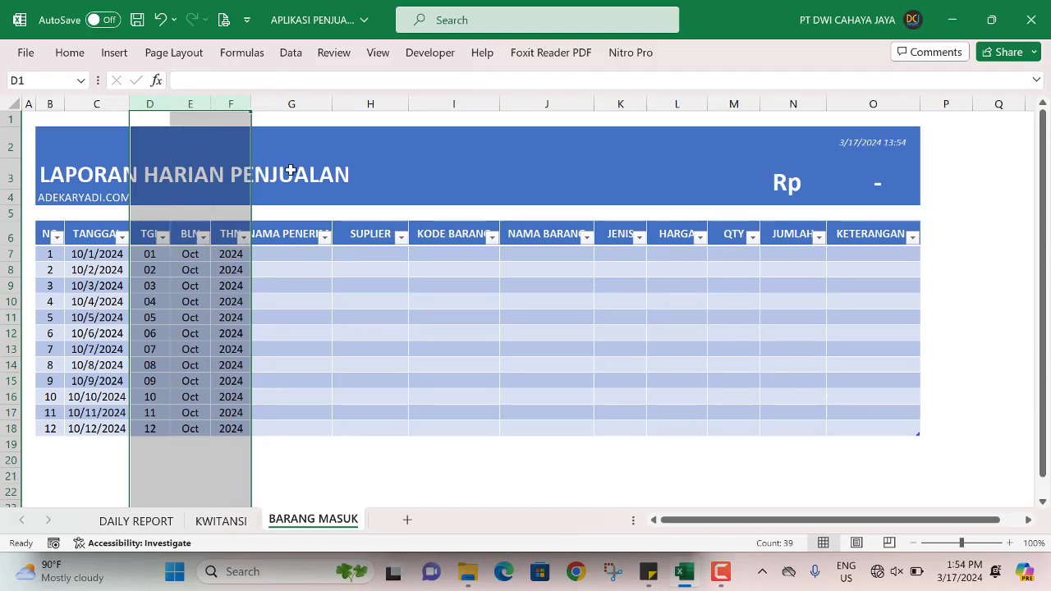
{"action": "left_click", "coordinate": [302, 237]}
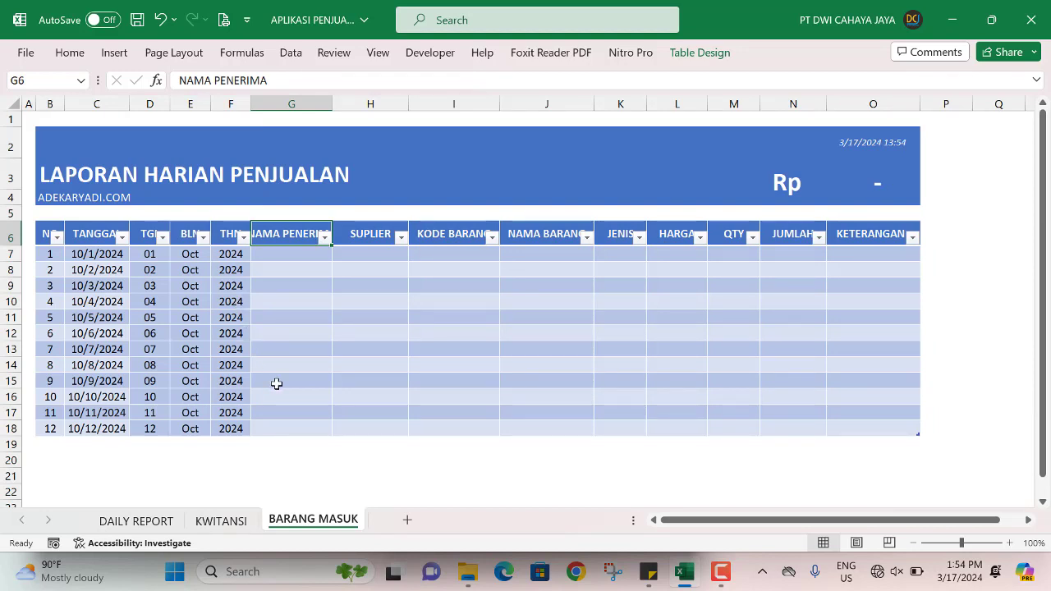
{"action": "left_click_drag", "start_coordinate": [331, 103], "coordinate": [354, 105]}
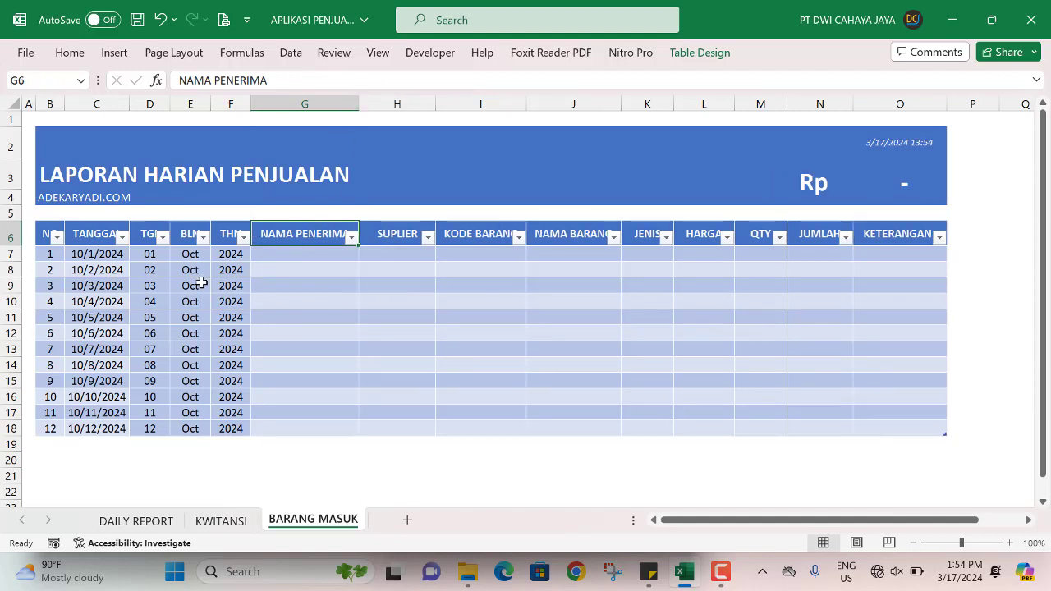
Enter the recipient's name in the first NAMA PENERIMA cell, G7, and copy it down to G11
{"action": "left_click", "coordinate": [315, 254]}
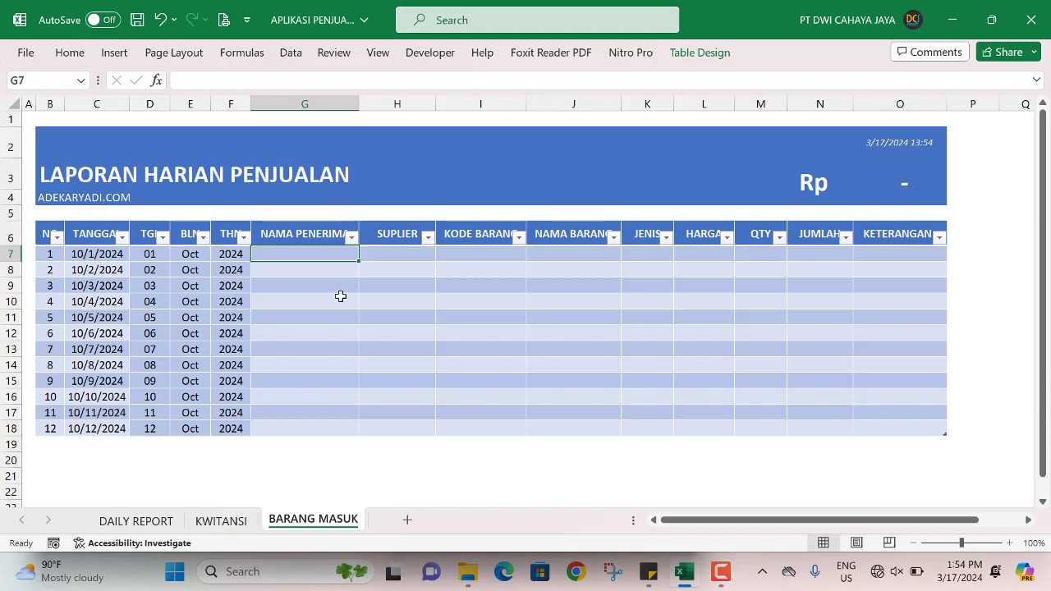
{"action": "type", "text": "AGUS"}
{"action": "key", "text": "Return"}
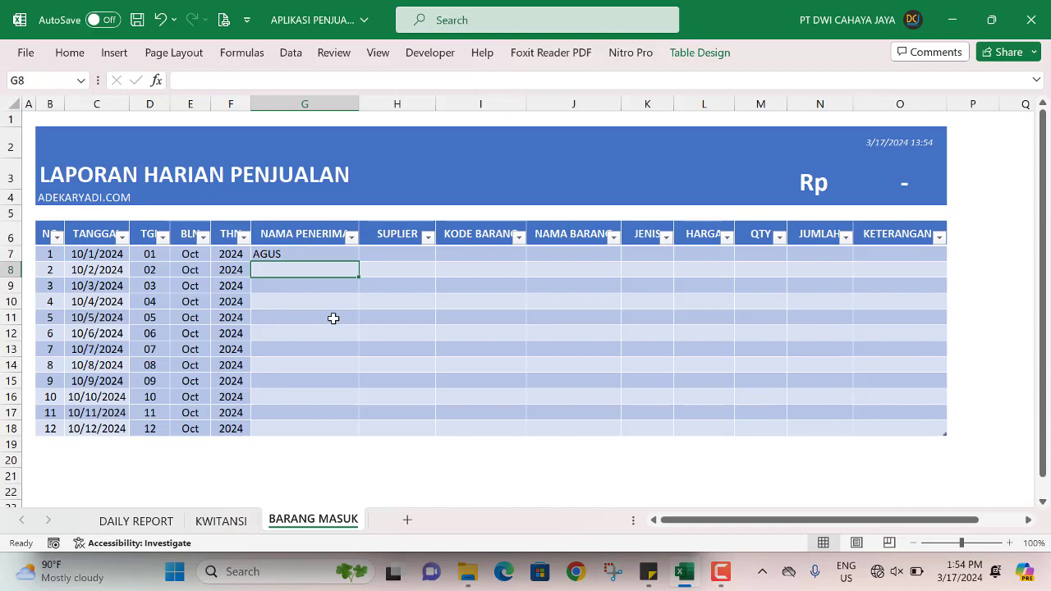
{"action": "left_click", "coordinate": [291, 255]}
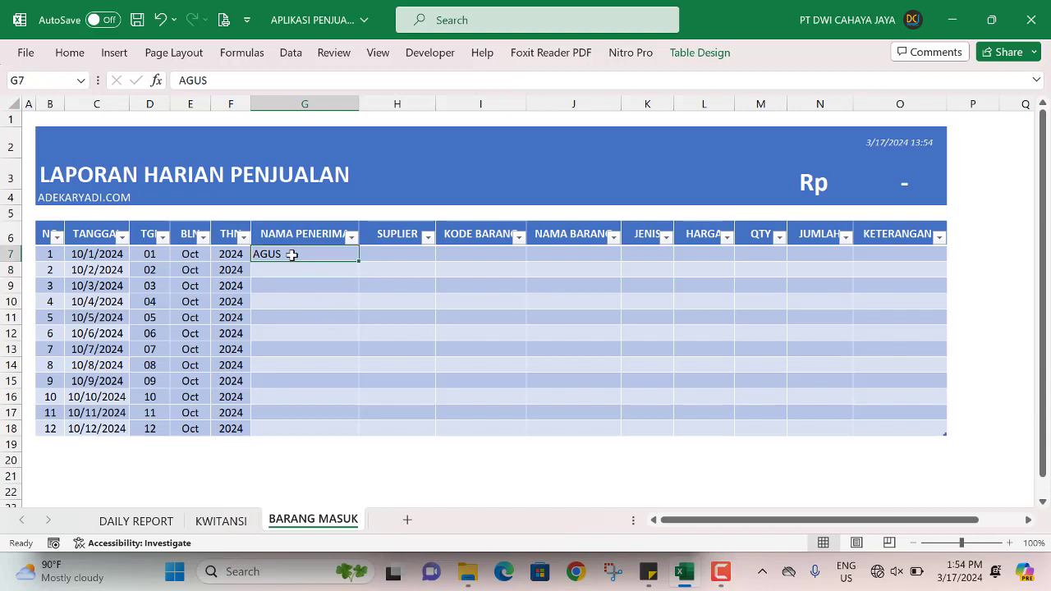
{"action": "key", "text": "ctrl+c"}
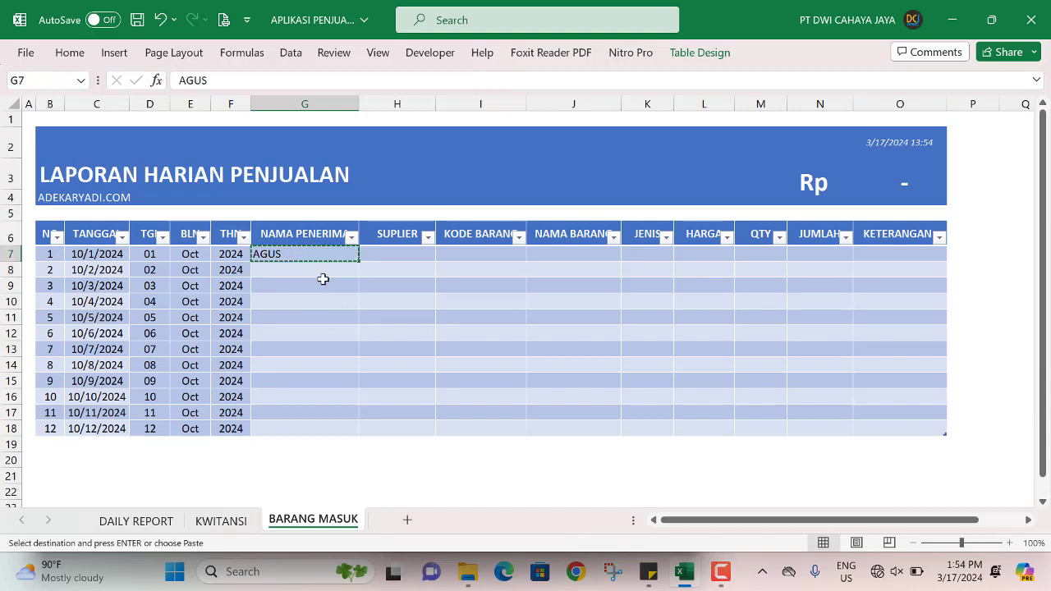
{"action": "left_click_drag", "start_coordinate": [312, 268], "coordinate": [321, 312]}
{"action": "key", "text": "ctrl+v"}
Enter SUPPLIER 1 in the first SUPLIER cell, H7
{"action": "left_click", "coordinate": [396, 255]}
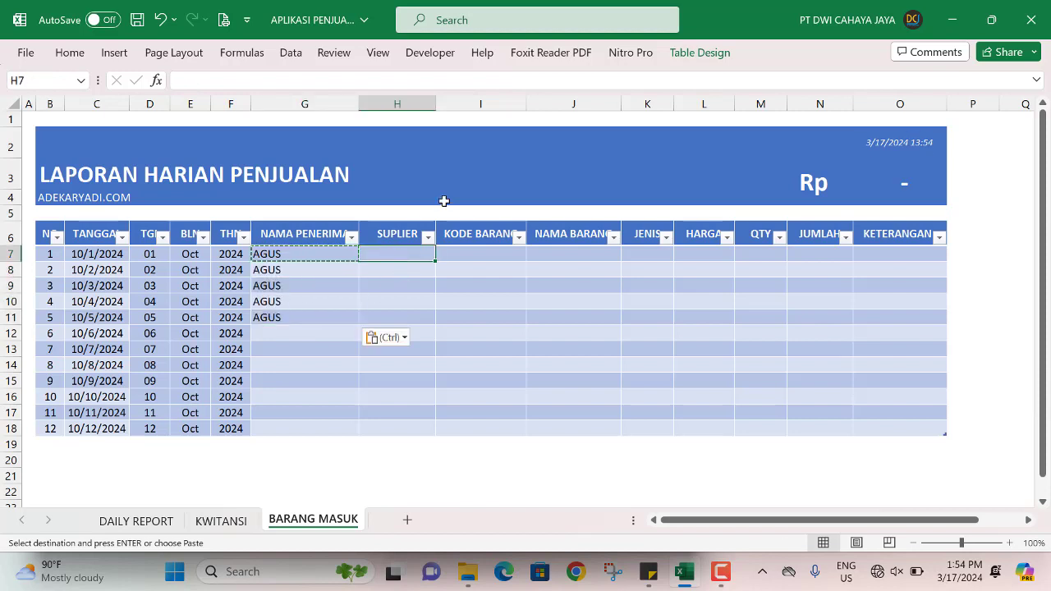
{"action": "type", "text": "SUPPLIER 1"}
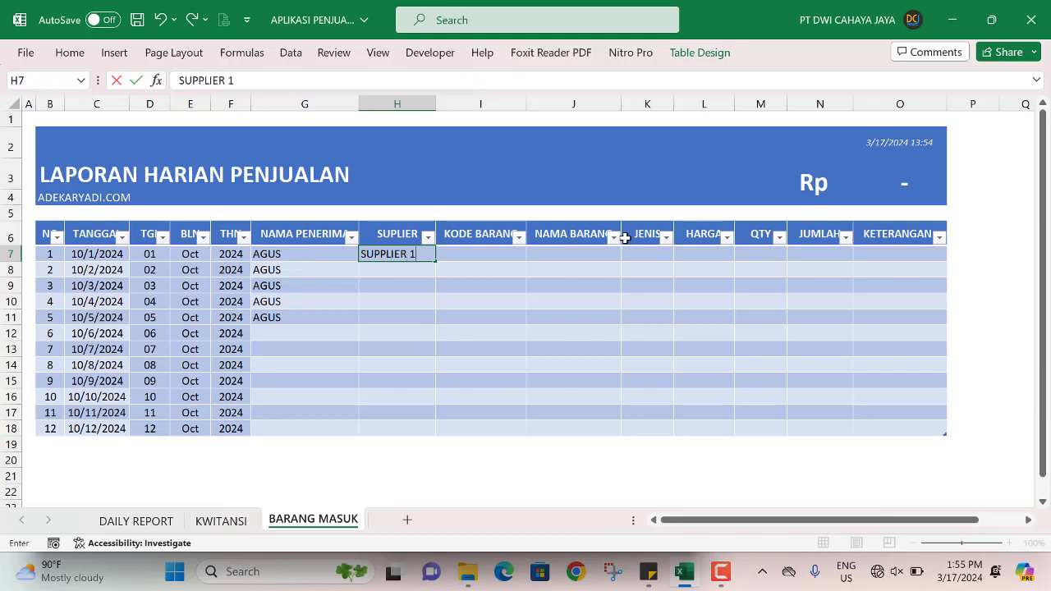
{"action": "key", "text": "Return"}
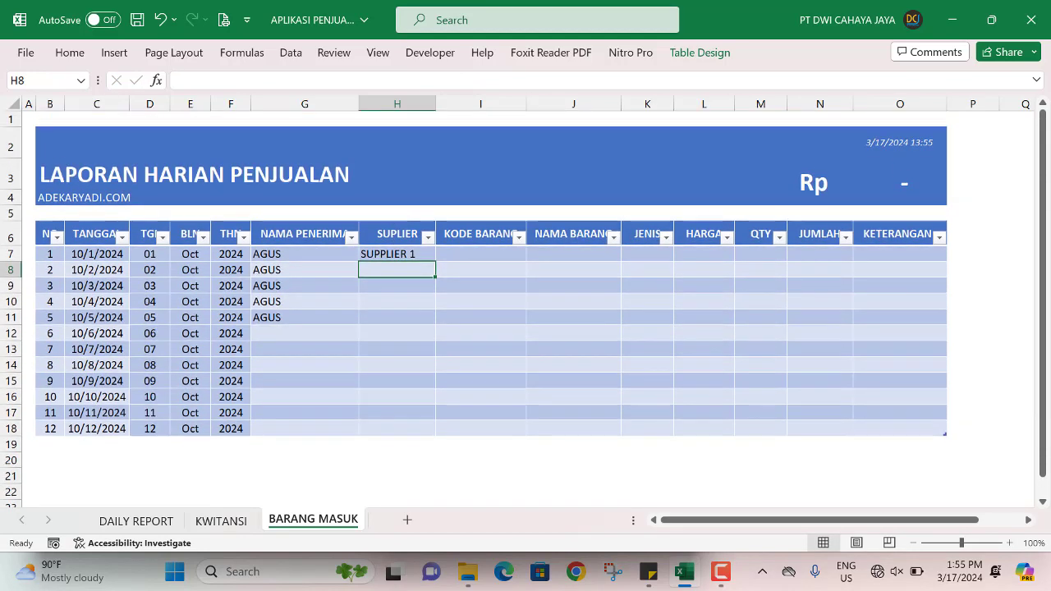
Freeze the rows above row 7 so the title and table headers stay fixed
{"action": "left_click", "coordinate": [26, 255]}
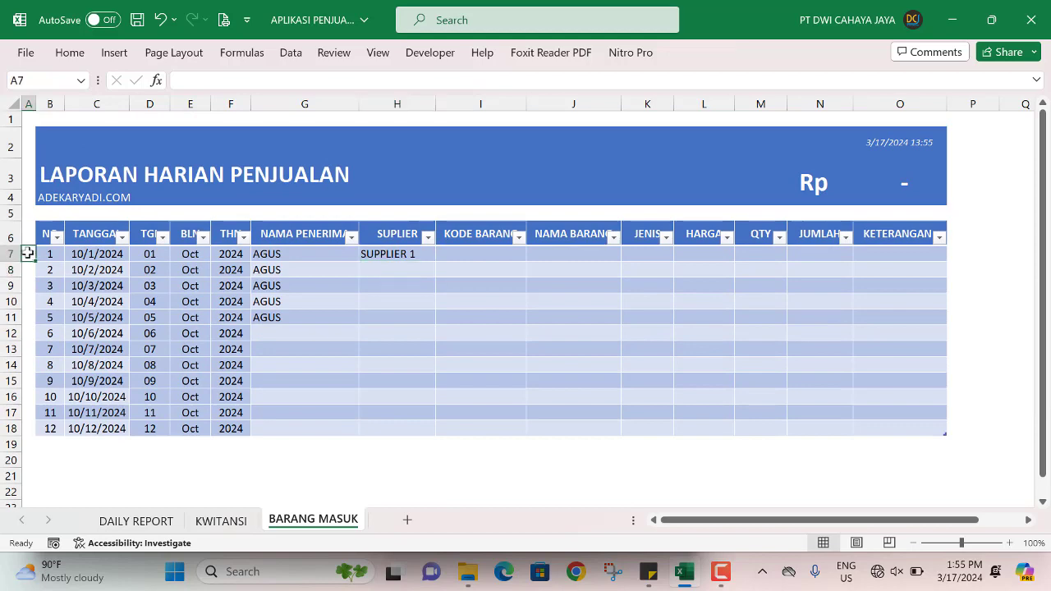
{"action": "left_click", "coordinate": [378, 54]}
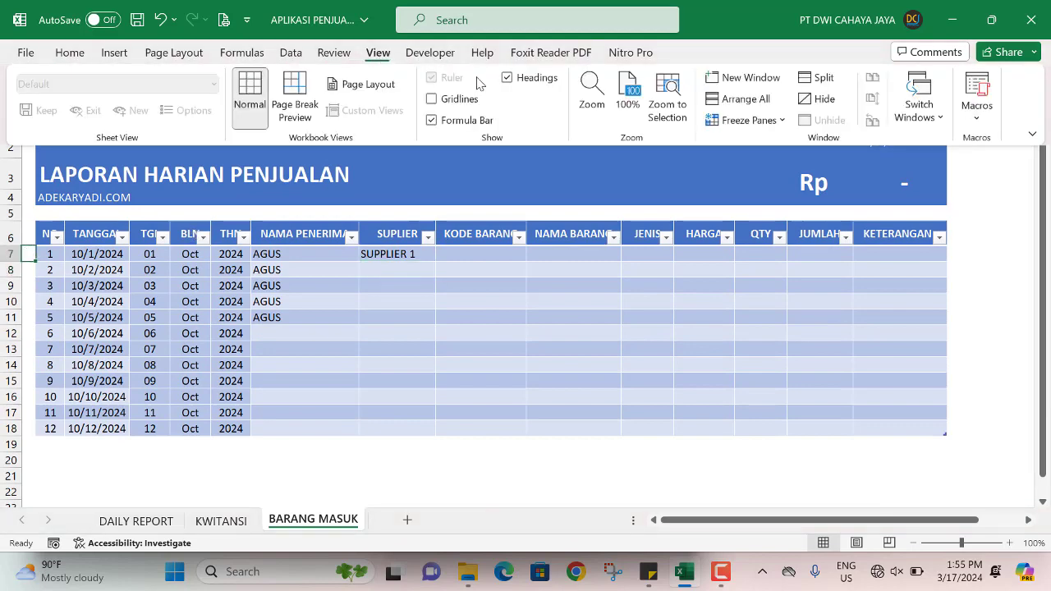
{"action": "left_click", "coordinate": [742, 120]}
{"action": "left_click", "coordinate": [784, 146]}
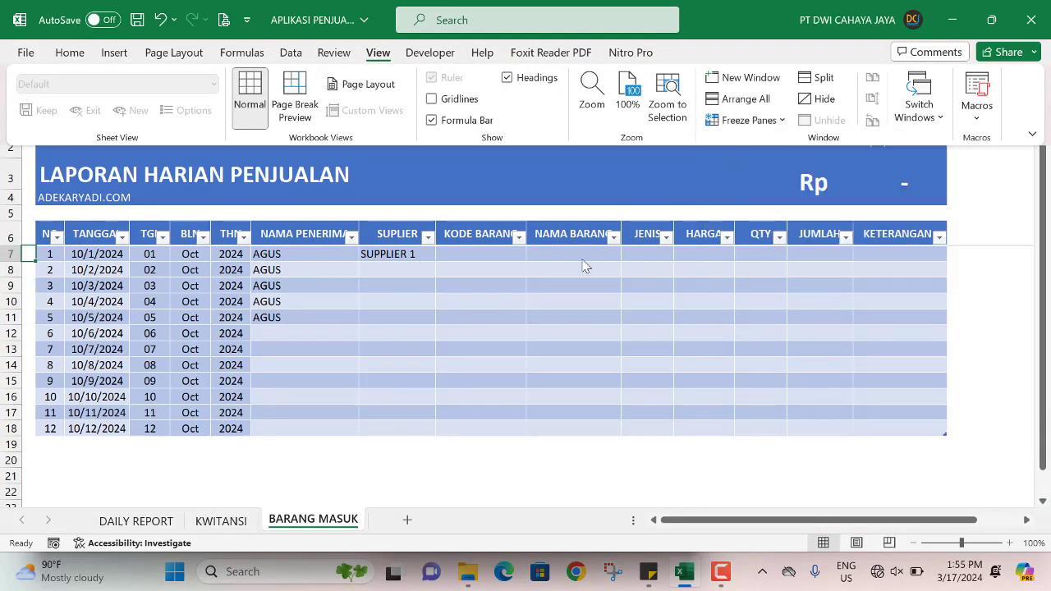
Copy the SUPPLIER 1 entry from H7 down to H8:H11
{"action": "left_click", "coordinate": [417, 254]}
{"action": "key", "text": "ctrl+c"}
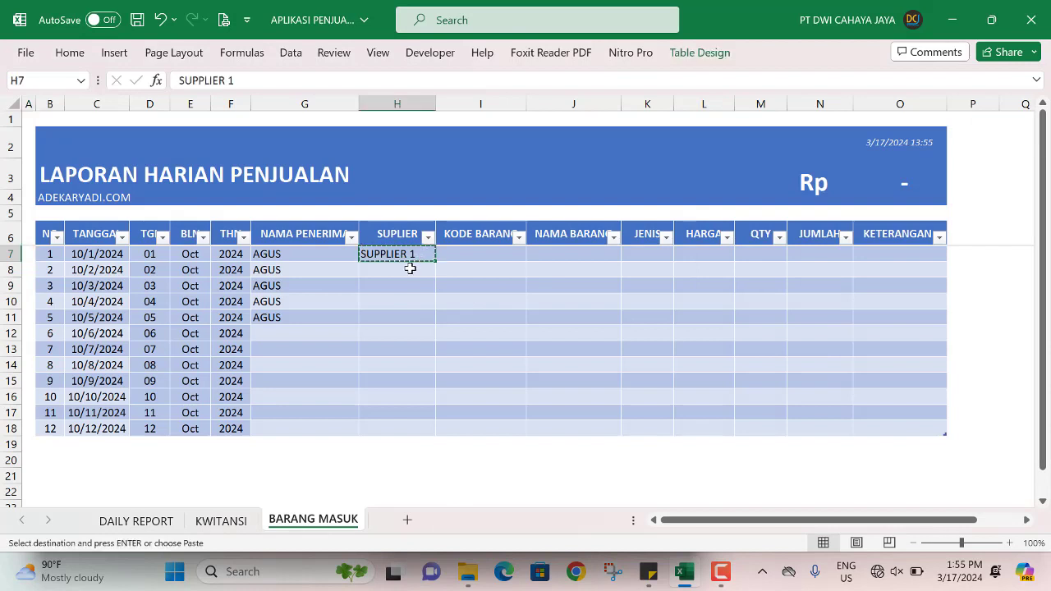
{"action": "left_click_drag", "start_coordinate": [408, 269], "coordinate": [407, 309]}
{"action": "key", "text": "ctrl+v"}
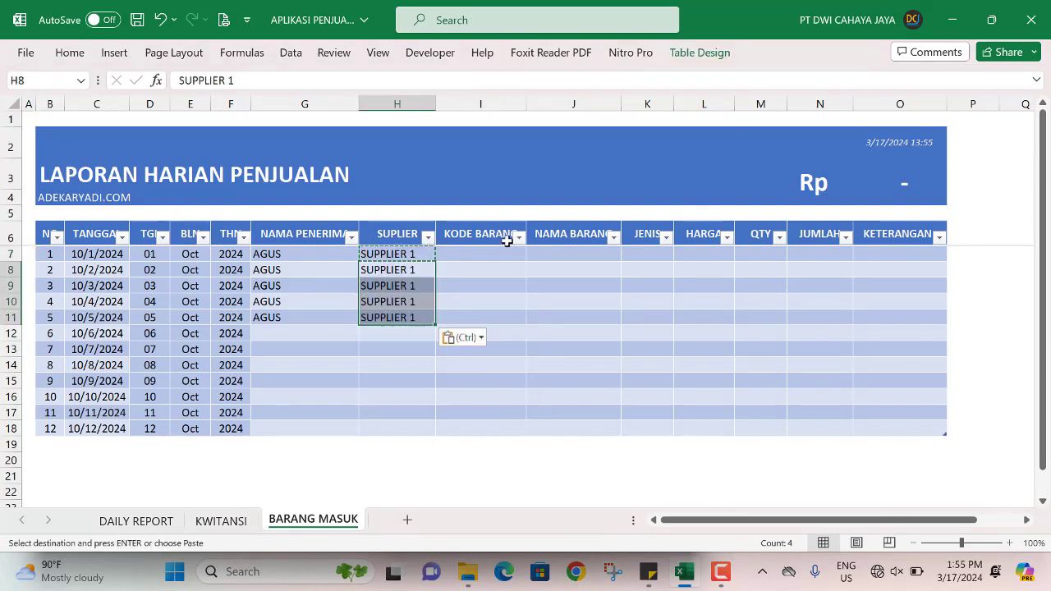
Enter the item code KD001 in the first KODE BARANG cell, I7
{"action": "left_click", "coordinate": [492, 253]}
{"action": "type", "text": "KD01"}
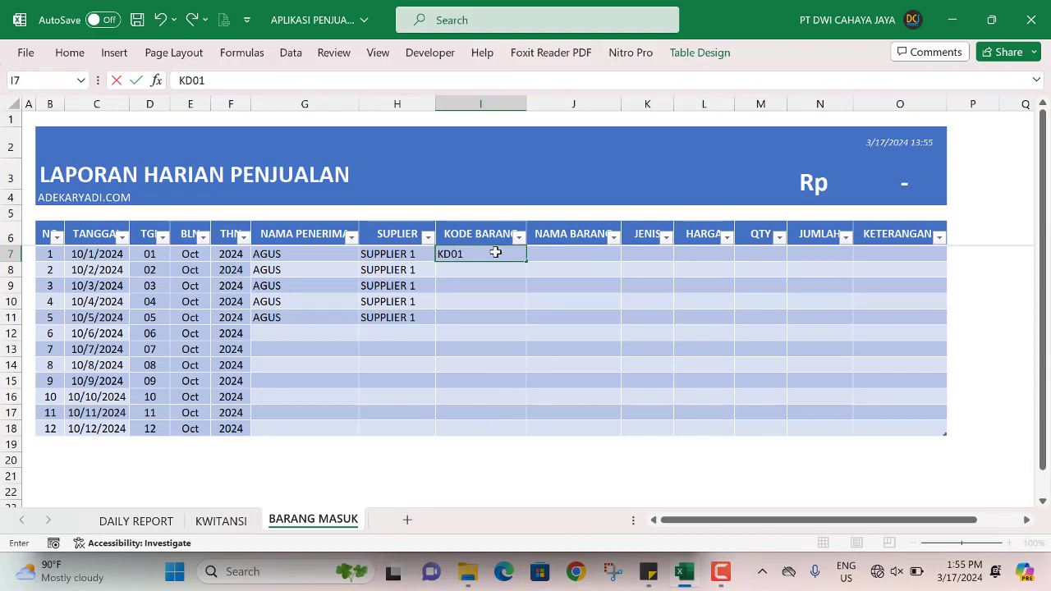
{"action": "key", "text": "Return"}
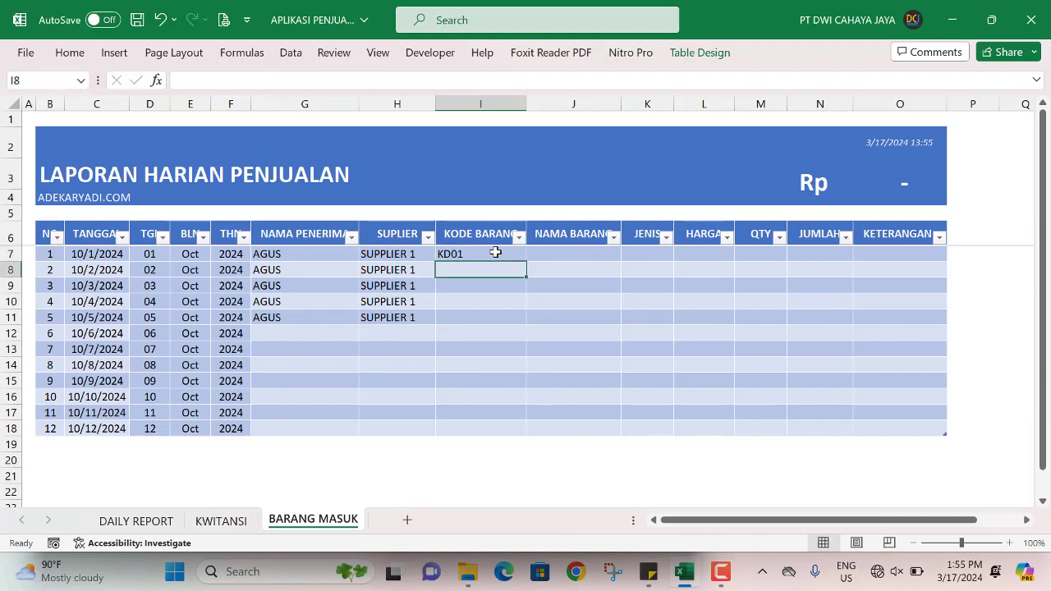
{"action": "left_click", "coordinate": [480, 254]}
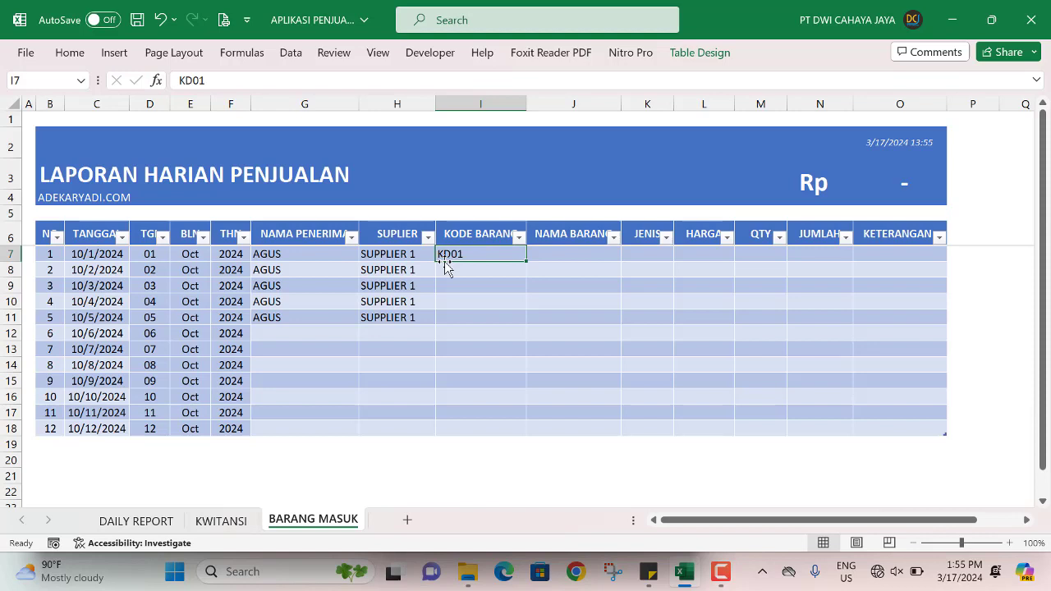
{"action": "left_click", "coordinate": [201, 82]}
{"action": "type", "text": "0"}
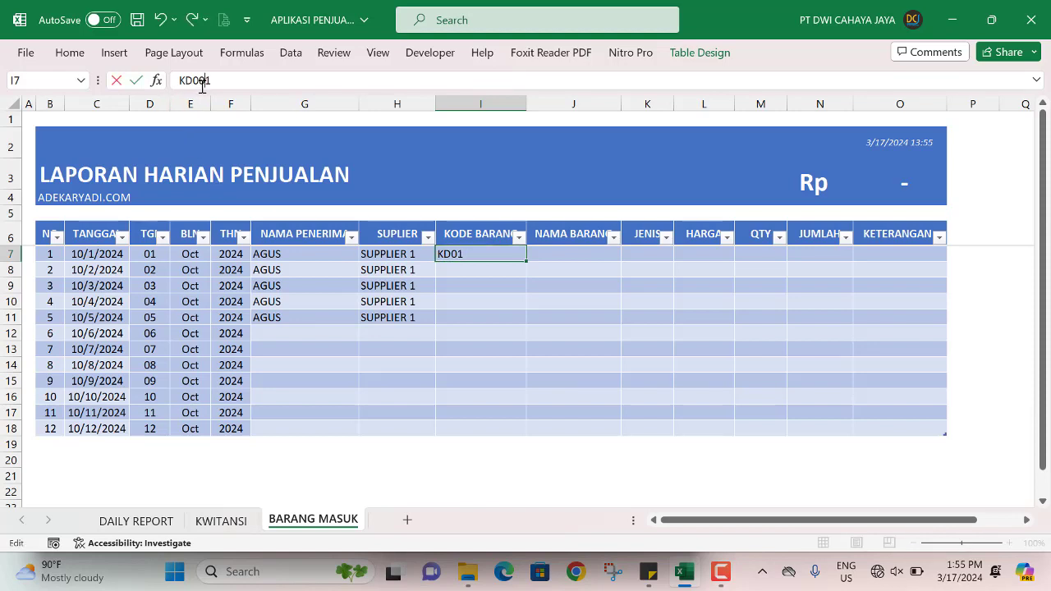
{"action": "key", "text": "Return"}
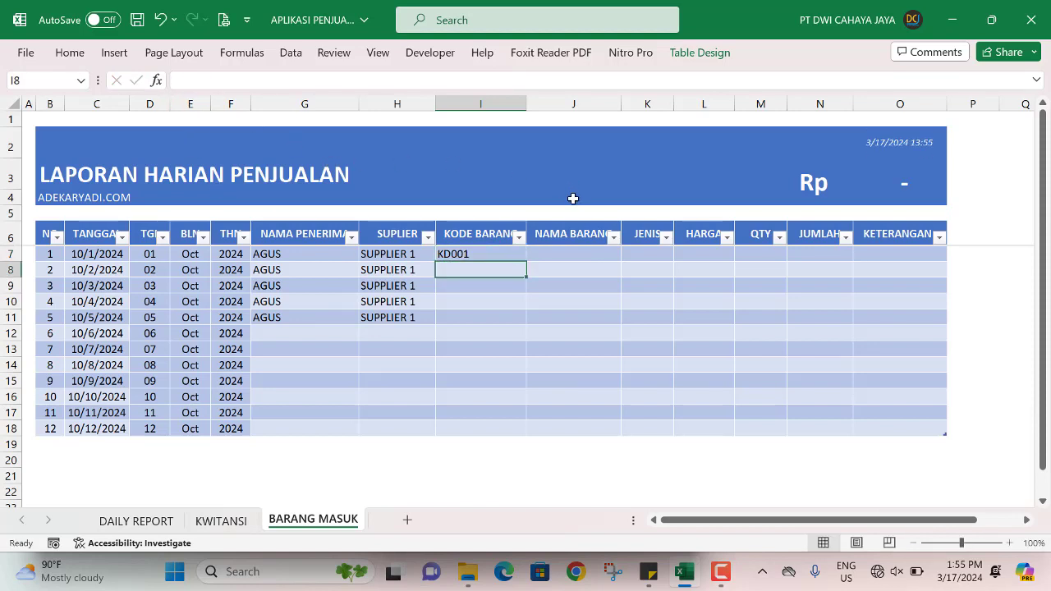
Enter BARANG 1 in J7 and fill the item code and name series in I7:J7 down to row 11
{"action": "left_click", "coordinate": [584, 251]}
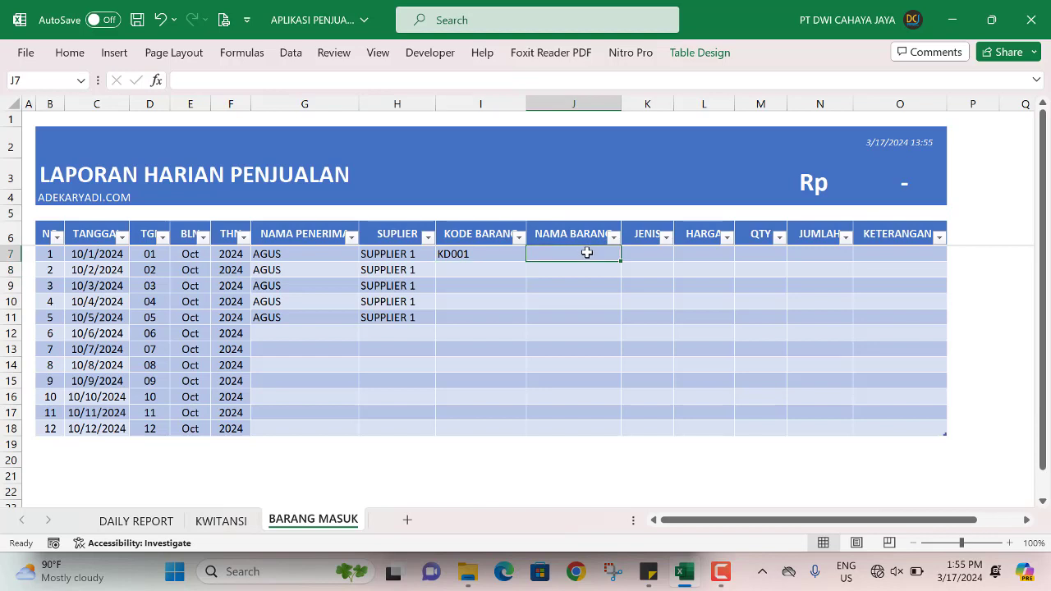
{"action": "type", "text": "BARANG"}
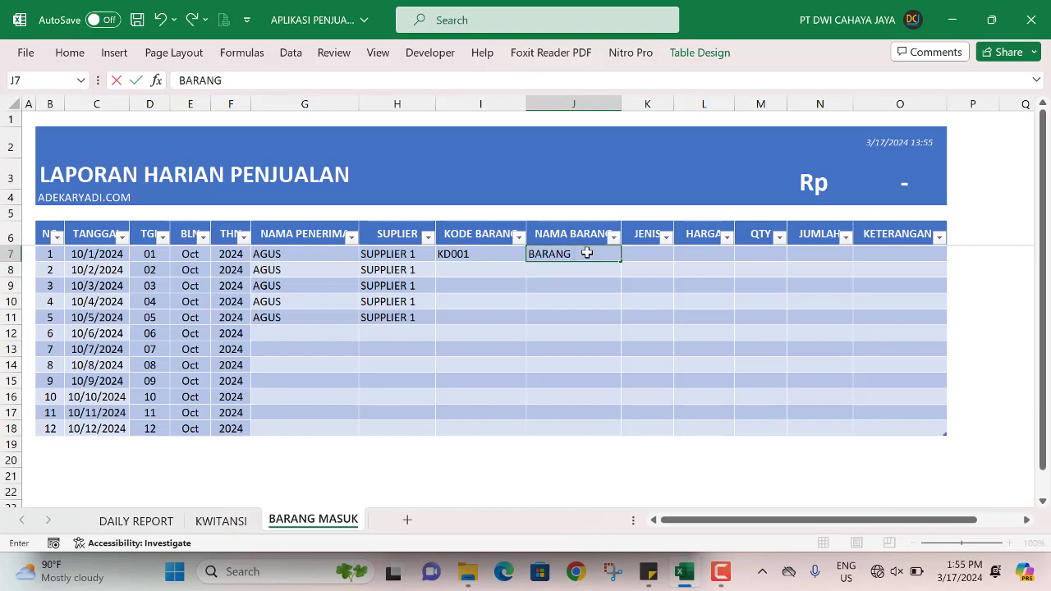
{"action": "type", "text": " 1"}
{"action": "key", "text": "Return"}
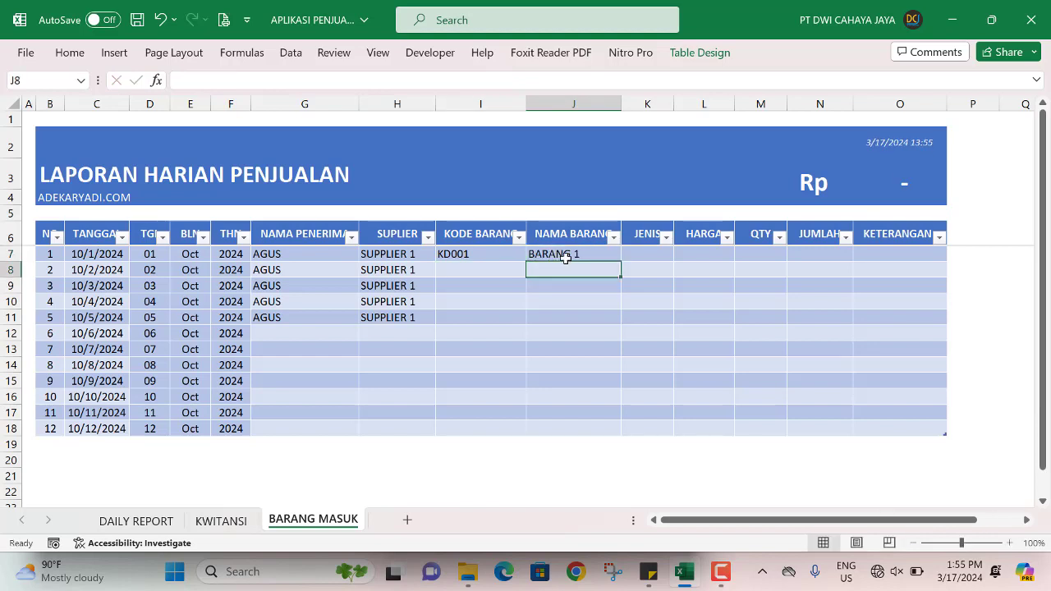
{"action": "left_click_drag", "start_coordinate": [522, 253], "coordinate": [622, 327]}
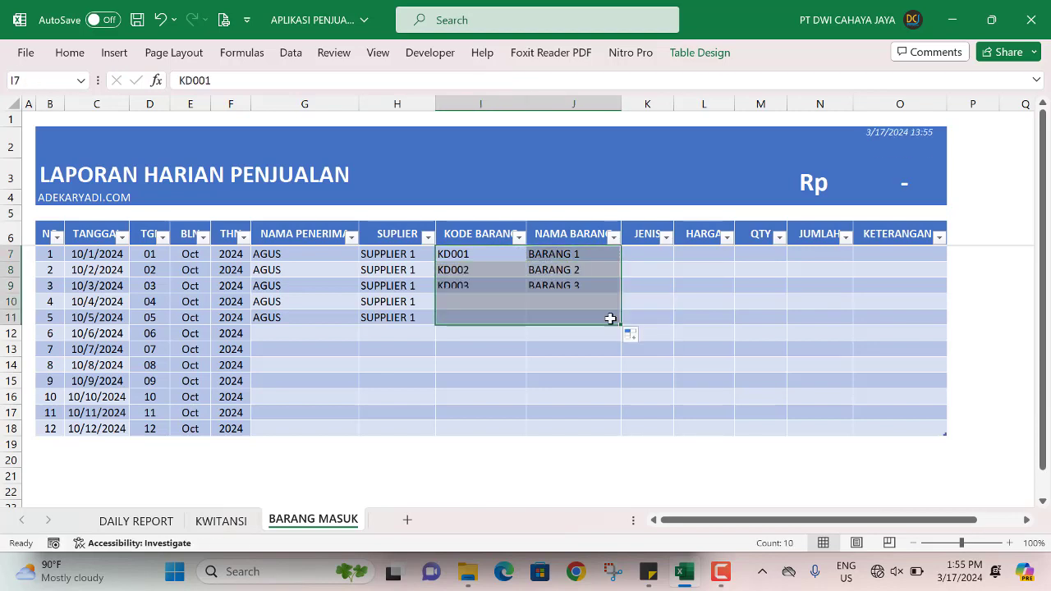
Enter JENIS 1 in the first JENIS cell, K7, and copy it down to K8:K10
{"action": "left_click", "coordinate": [646, 256]}
{"action": "type", "text": "J"}
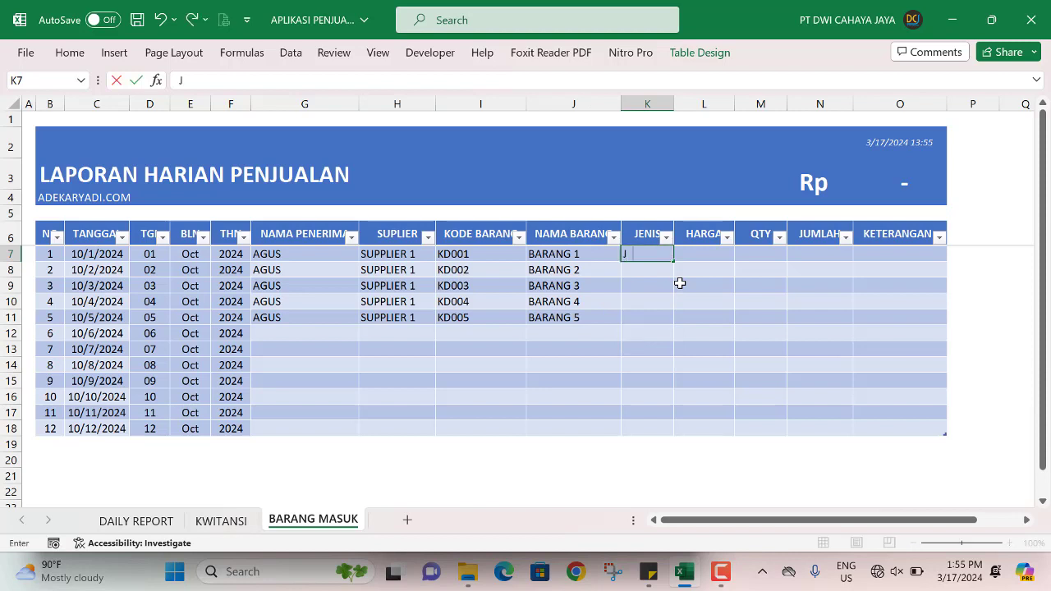
{"action": "type", "text": "ENIS 1"}
{"action": "key", "text": "Return"}
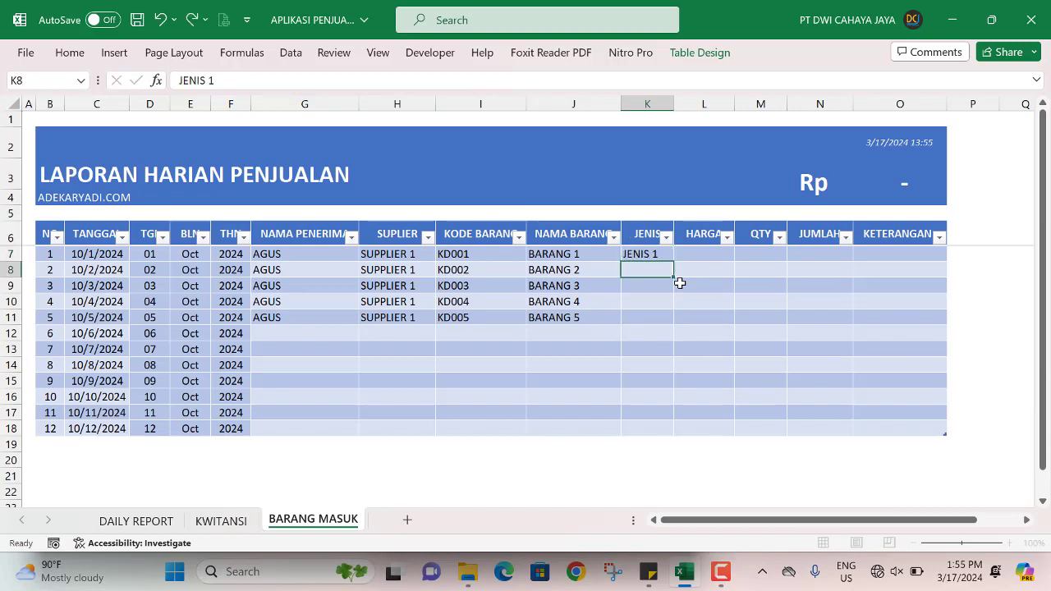
{"action": "left_click", "coordinate": [642, 257]}
{"action": "key", "text": "ctrl+c"}
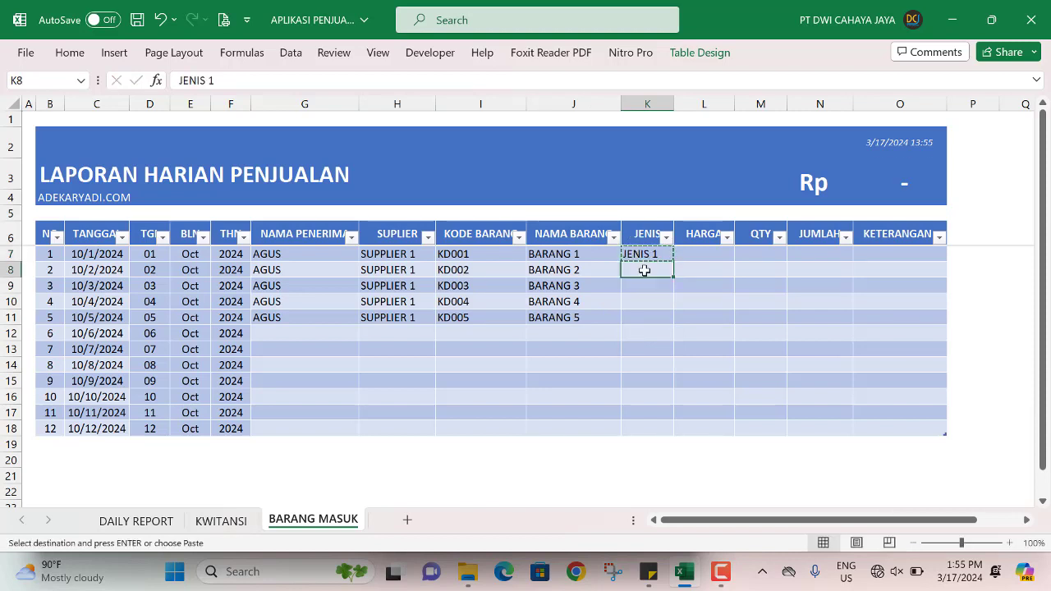
{"action": "left_click_drag", "start_coordinate": [645, 270], "coordinate": [646, 300]}
{"action": "key", "text": "ctrl+v"}
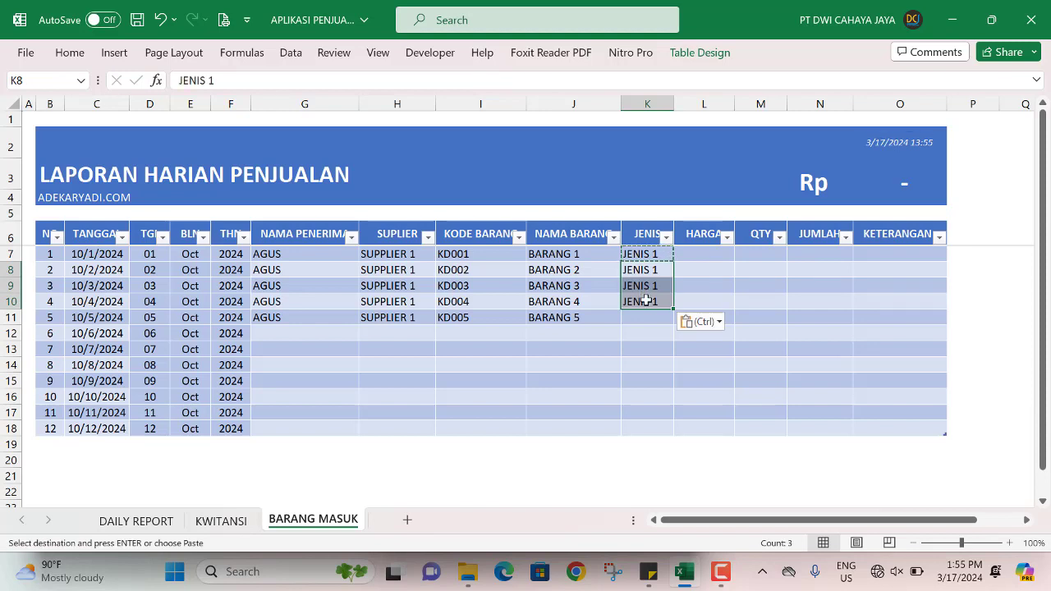
{"action": "left_click", "coordinate": [659, 290]}
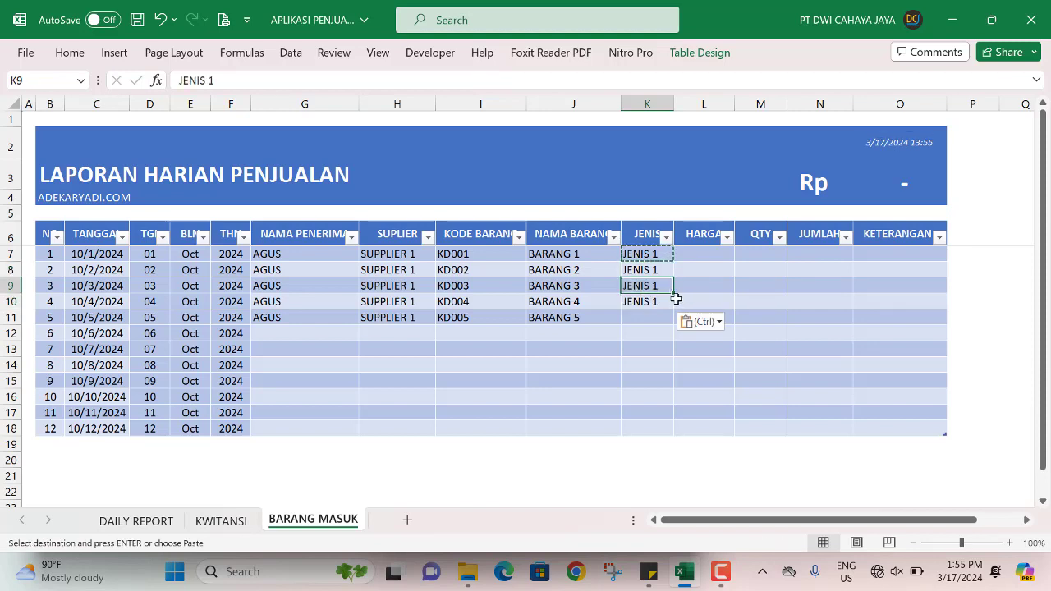
Fill the JENIS series one row down so K10 holds JENIS 2, and copy that entry into K11
{"action": "mouse_move", "coordinate": [674, 291]}
{"action": "left_mouse_down"}
{"action": "mouse_move", "coordinate": [669, 322]}
{"action": "mouse_move", "coordinate": [670, 304]}
{"action": "left_mouse_up"}
{"action": "left_click", "coordinate": [661, 298]}
{"action": "key", "text": "ctrl+c"}
{"action": "left_click", "coordinate": [660, 317]}
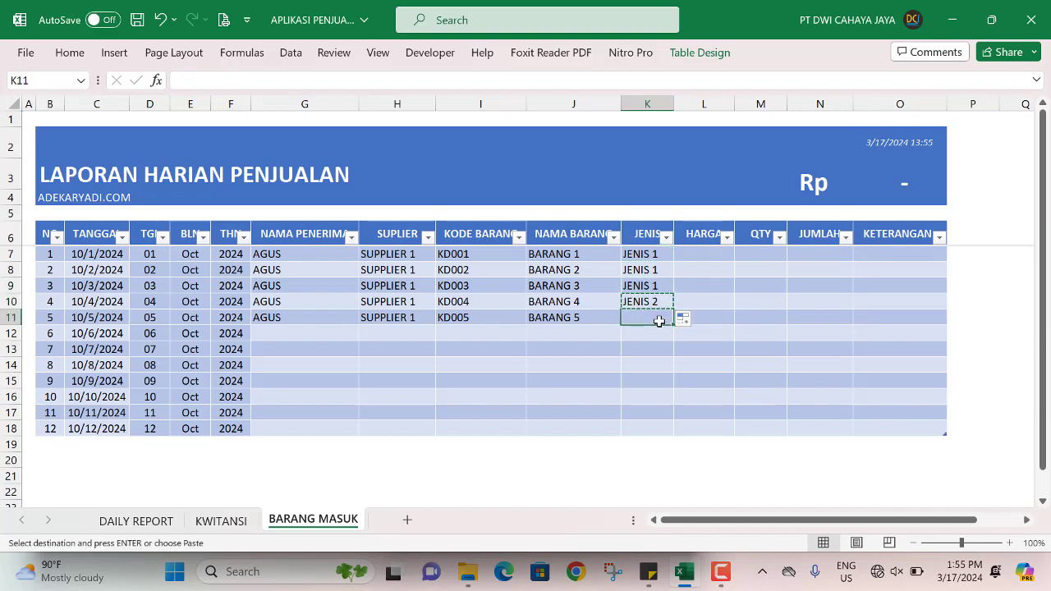
{"action": "key", "text": "ctrl+v"}
Enter the price 100000 in the first HARGA cell, L7
{"action": "left_click", "coordinate": [703, 253]}
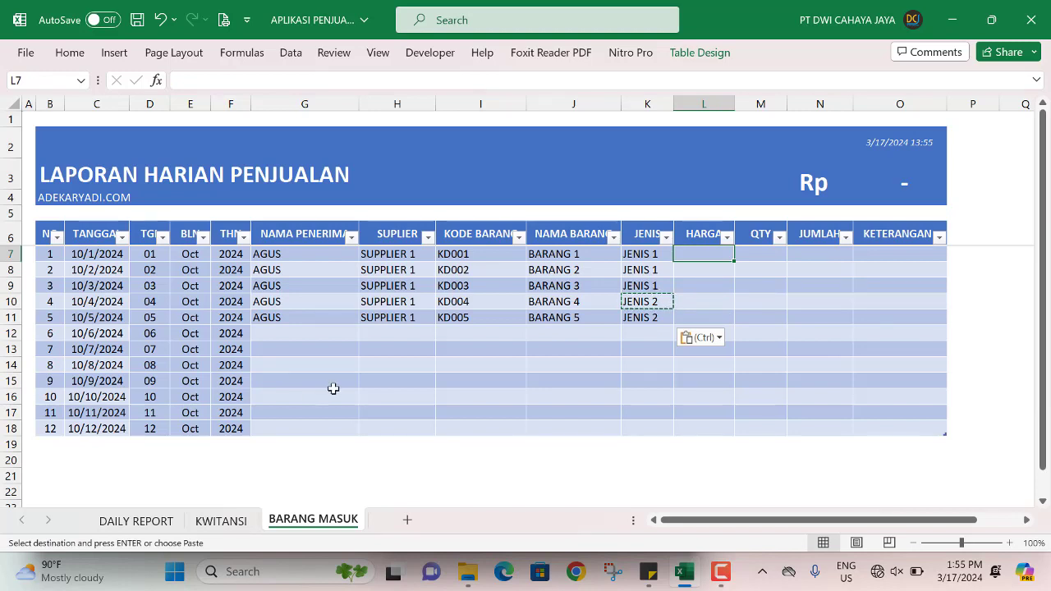
{"action": "left_click", "coordinate": [721, 575]}
{"action": "type", "text": "10"}
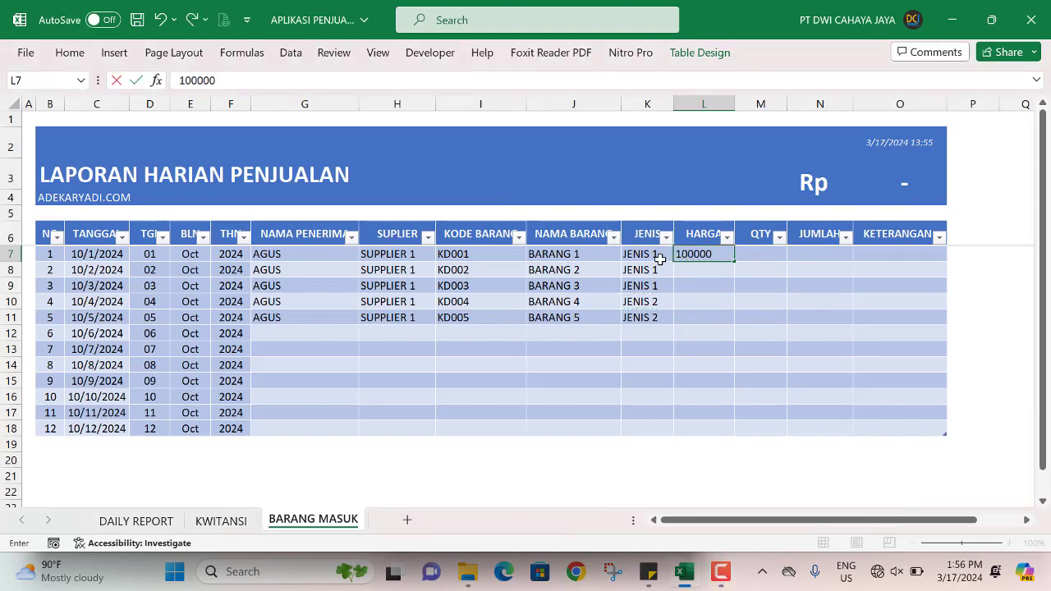
{"action": "type", "text": "0000"}
{"action": "key", "text": "ctrl+Return"}
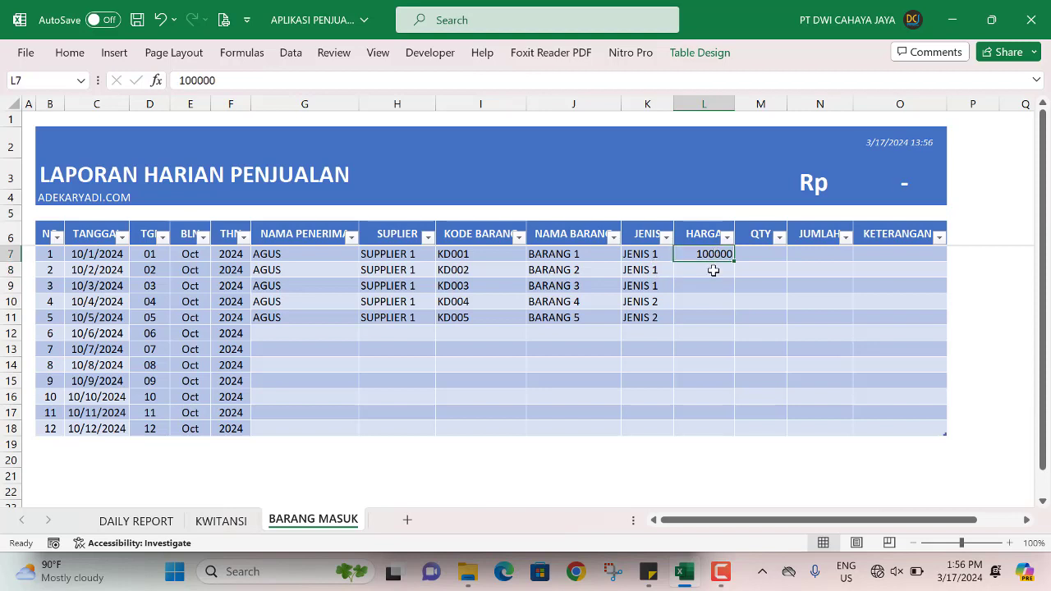
Format the price in L7 with a thousands separator and no decimals, and copy it to L8:L11
{"action": "left_click", "coordinate": [70, 54]}
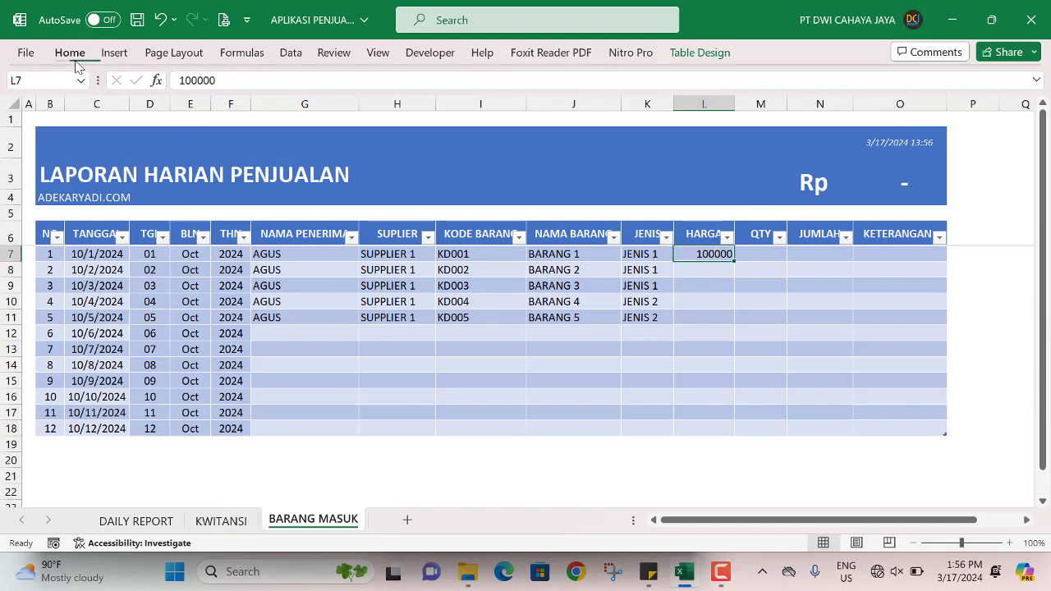
{"action": "left_click", "coordinate": [516, 110]}
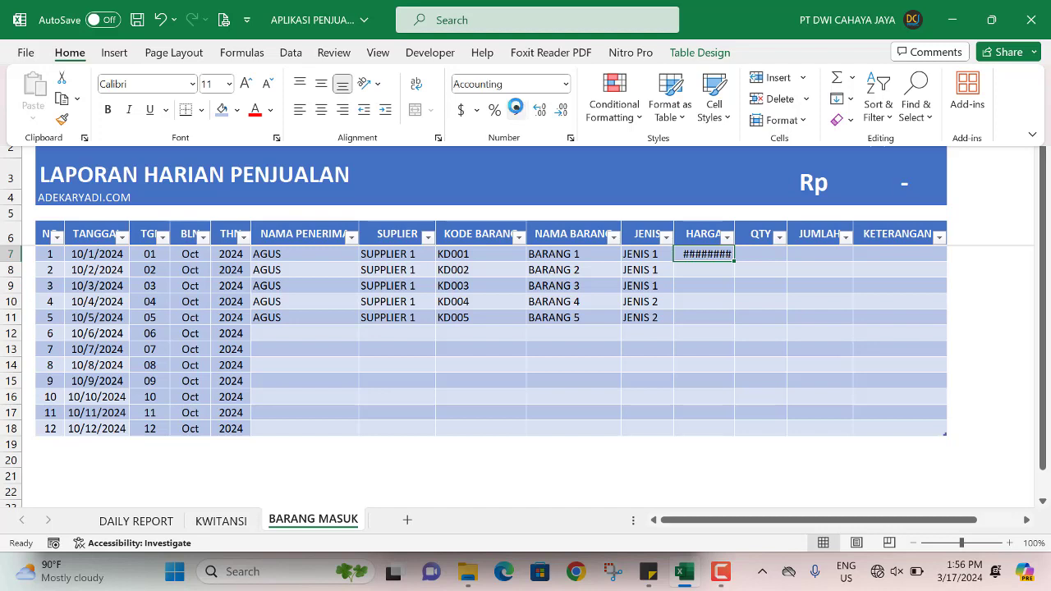
{"action": "left_click", "coordinate": [563, 112]}
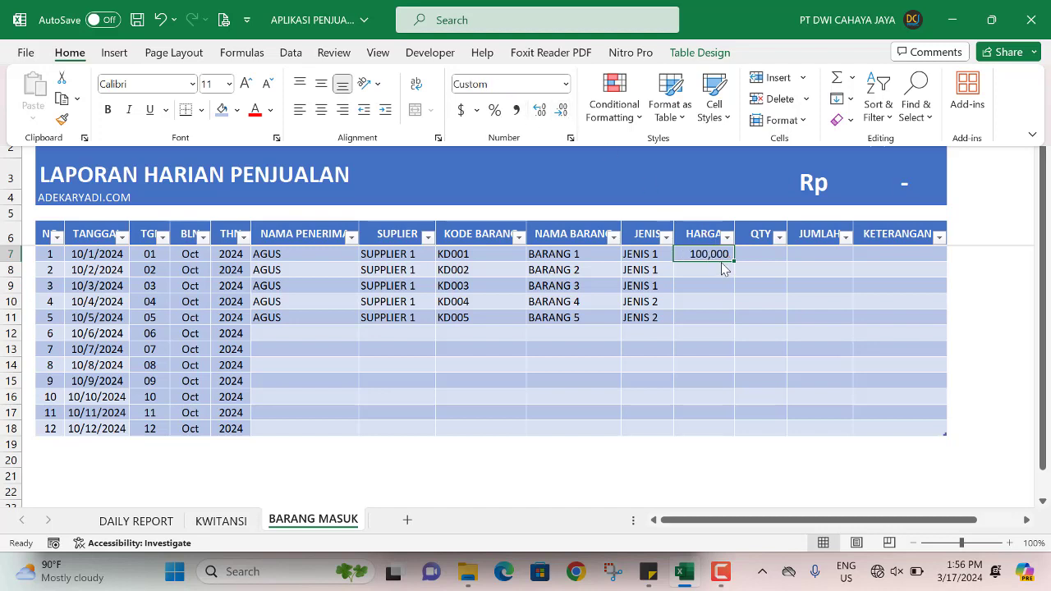
{"action": "key", "text": "ctrl+c"}
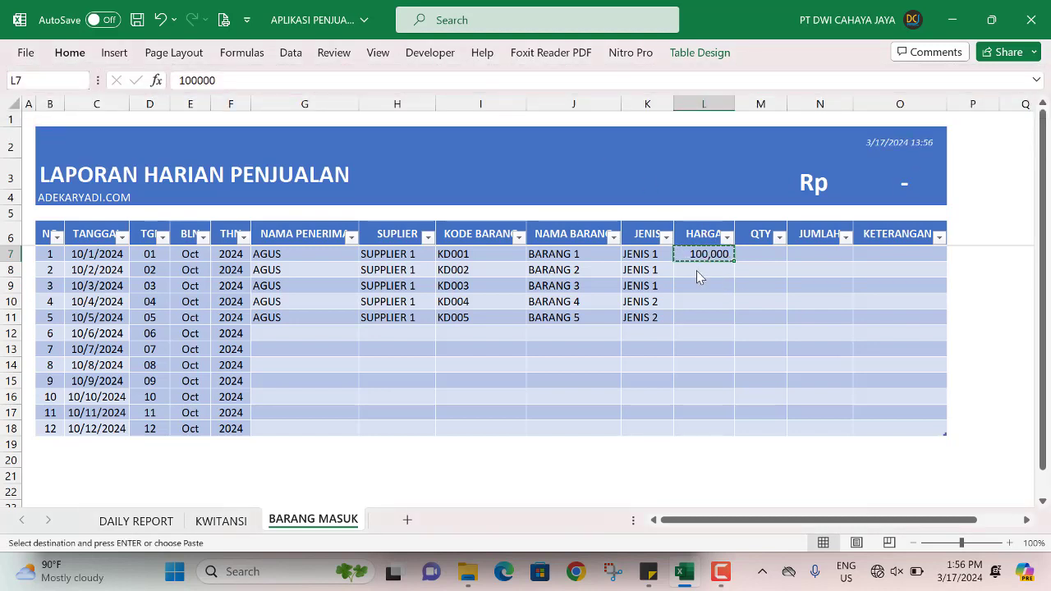
{"action": "left_click_drag", "start_coordinate": [696, 270], "coordinate": [697, 310]}
{"action": "key", "text": "ctrl+v"}
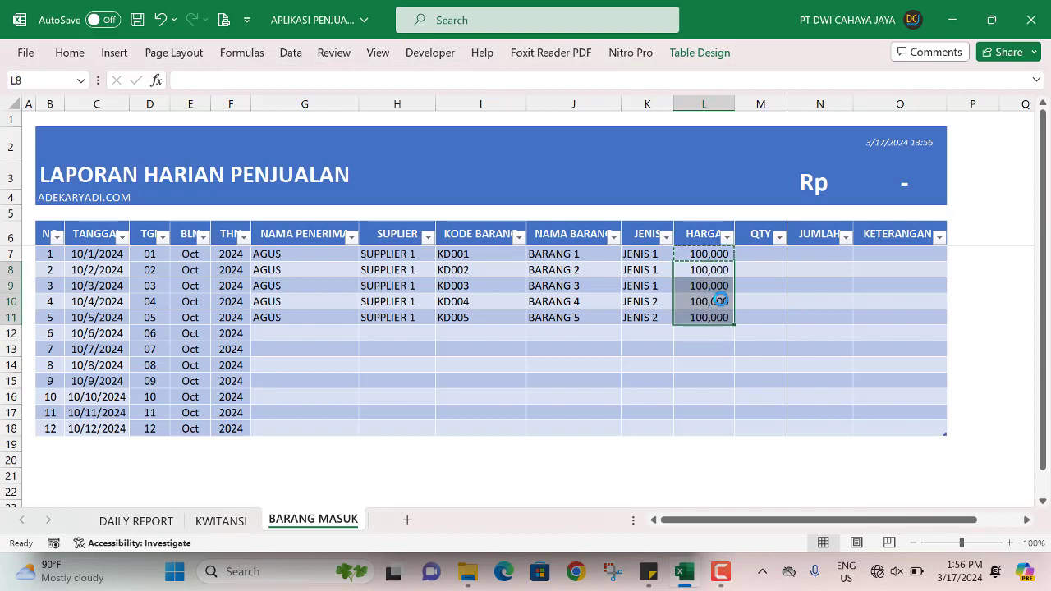
Enter a quantity of 10 in the first QTY cell, M7, and centre column M horizontally
{"action": "left_click", "coordinate": [766, 255]}
{"action": "type", "text": "10"}
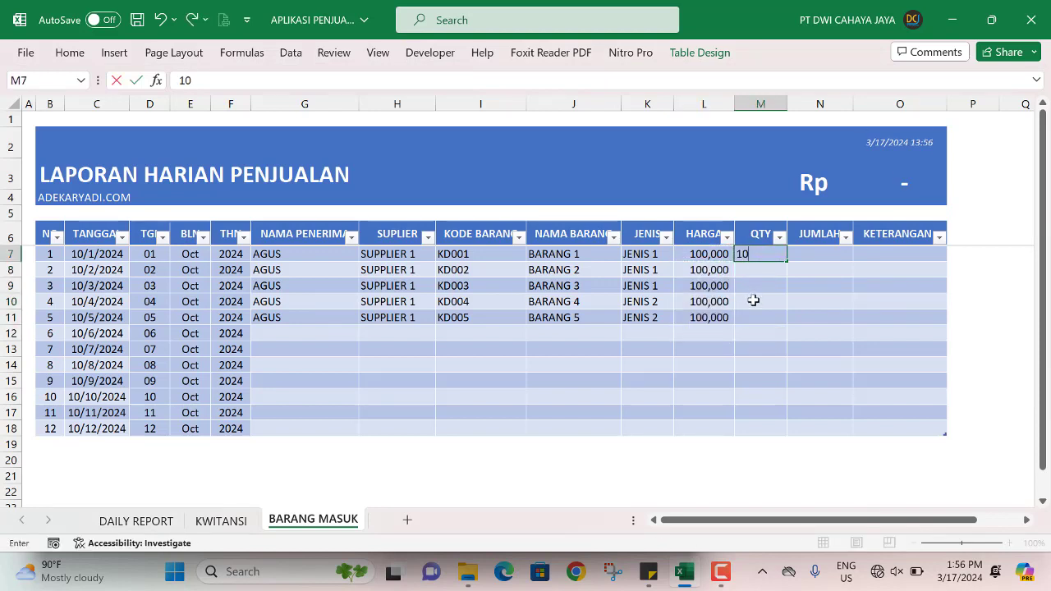
{"action": "left_click", "coordinate": [753, 302]}
{"action": "left_click", "coordinate": [769, 252]}
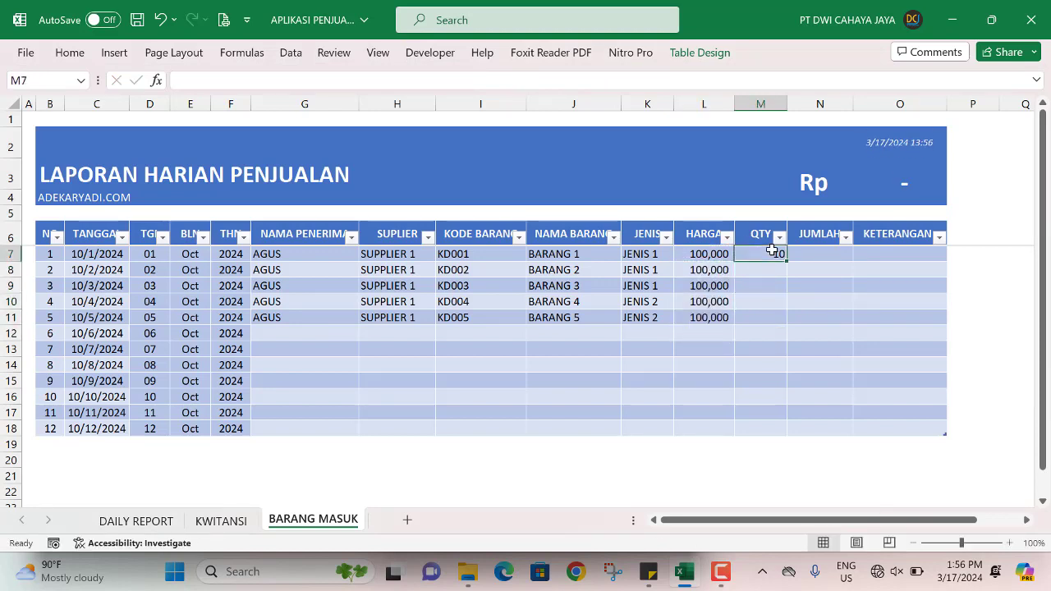
{"action": "left_click", "coordinate": [757, 102]}
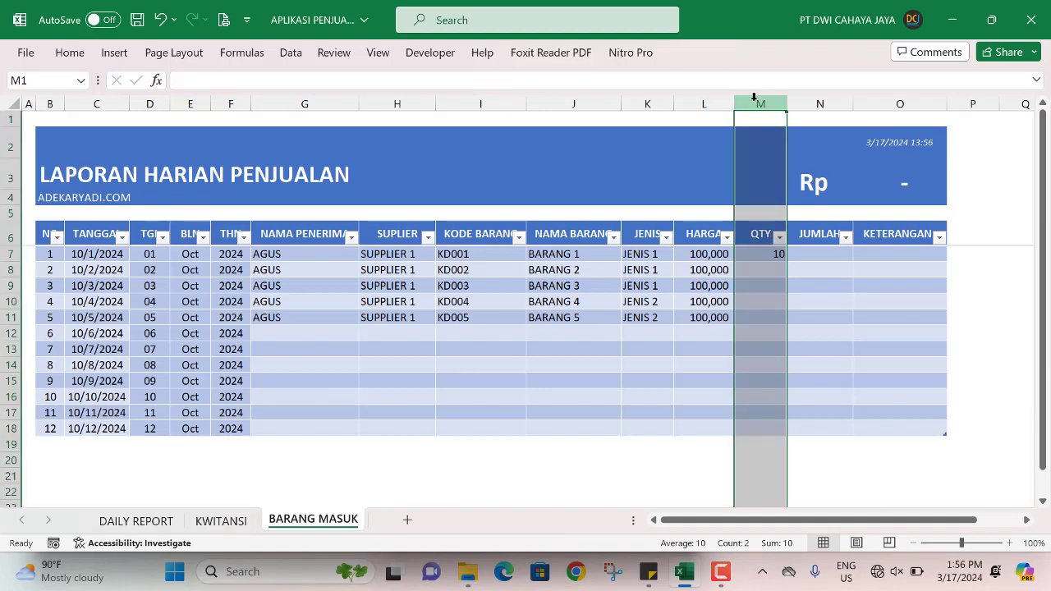
{"action": "left_click", "coordinate": [71, 51]}
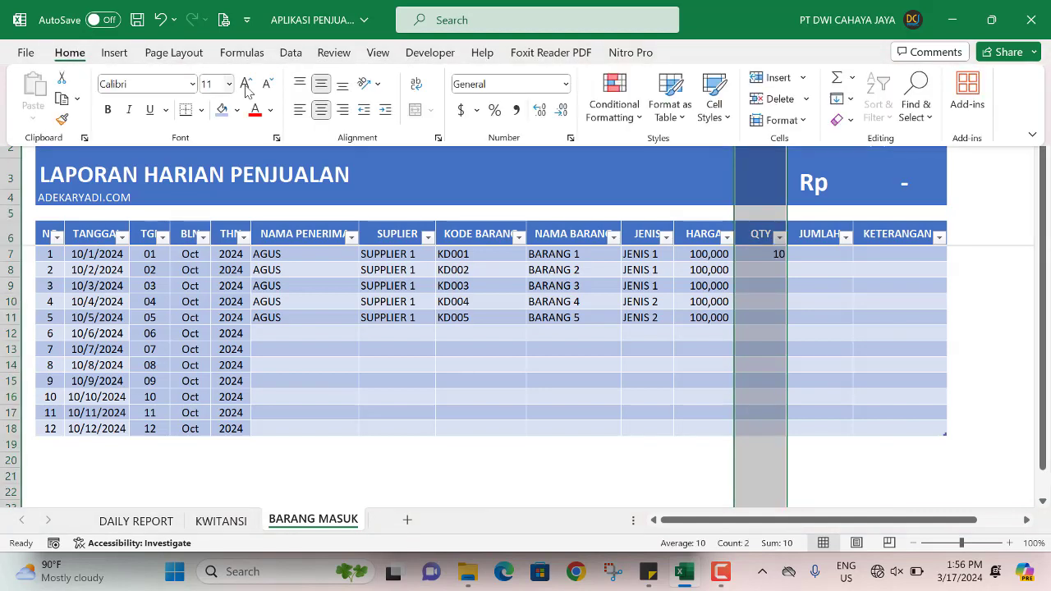
{"action": "left_click", "coordinate": [321, 110]}
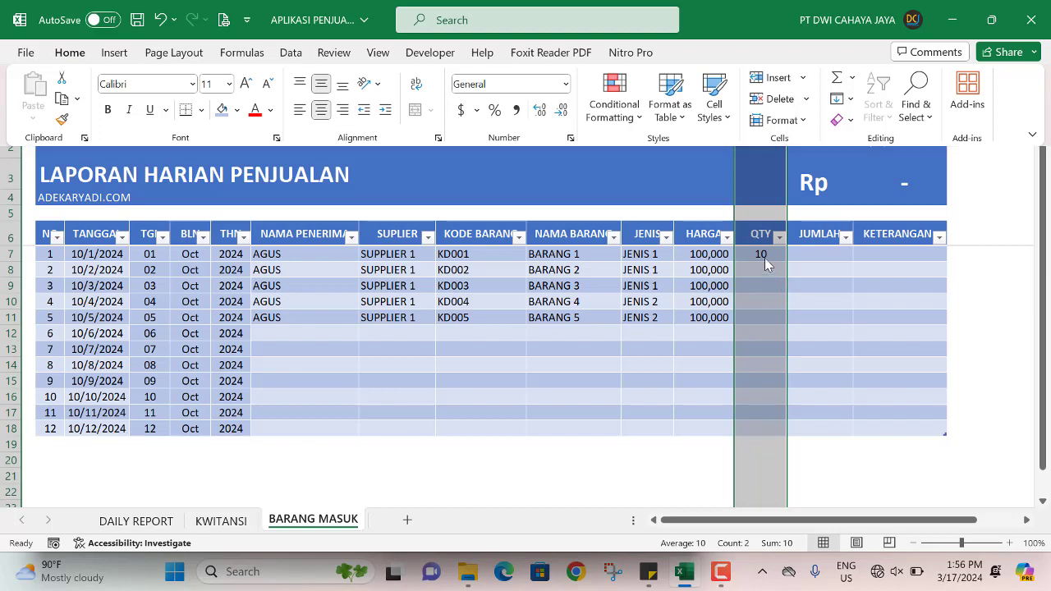
Copy the quantity 10 from M7 down to M8:M11
{"action": "left_click", "coordinate": [764, 257]}
{"action": "key", "text": "ctrl+c"}
{"action": "left_click_drag", "start_coordinate": [761, 270], "coordinate": [762, 311]}
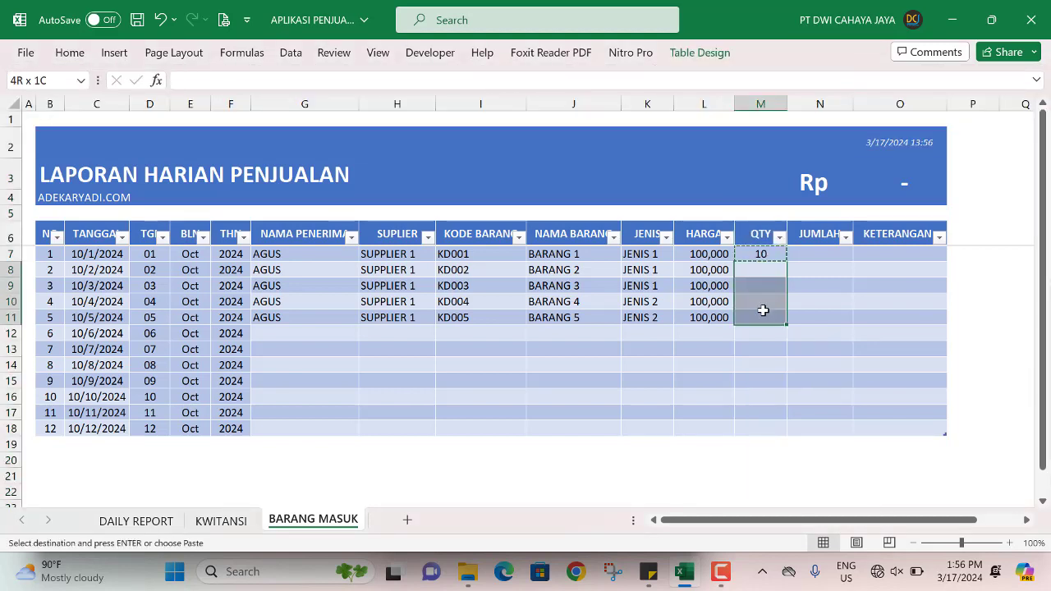
{"action": "key", "text": "ctrl+v"}
{"action": "left_click", "coordinate": [815, 258]}
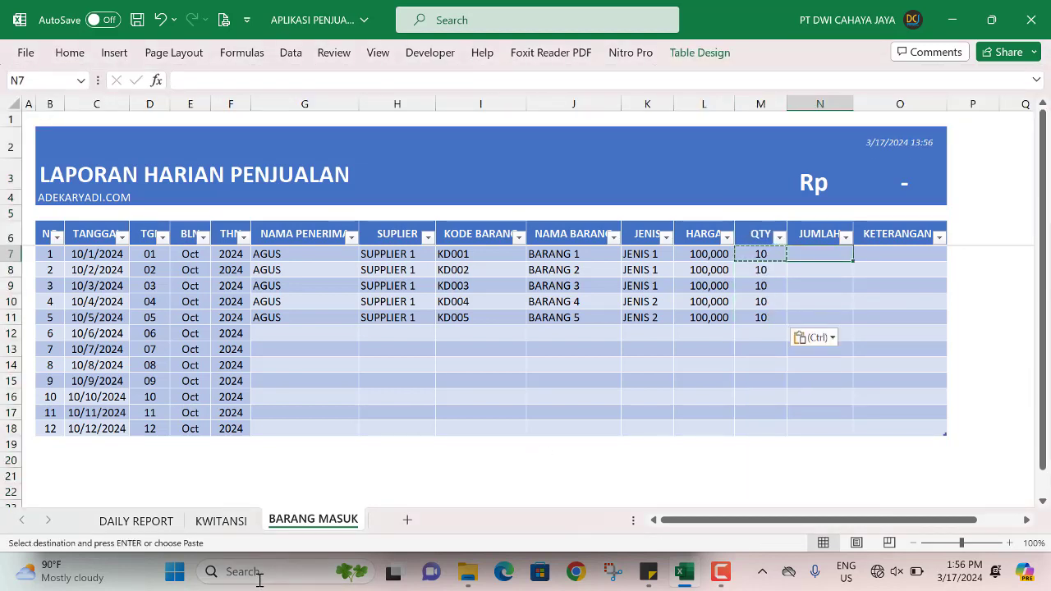
{"action": "type", "text": "="}
{"action": "key", "text": "Left"}
{"action": "key", "text": "Left"}
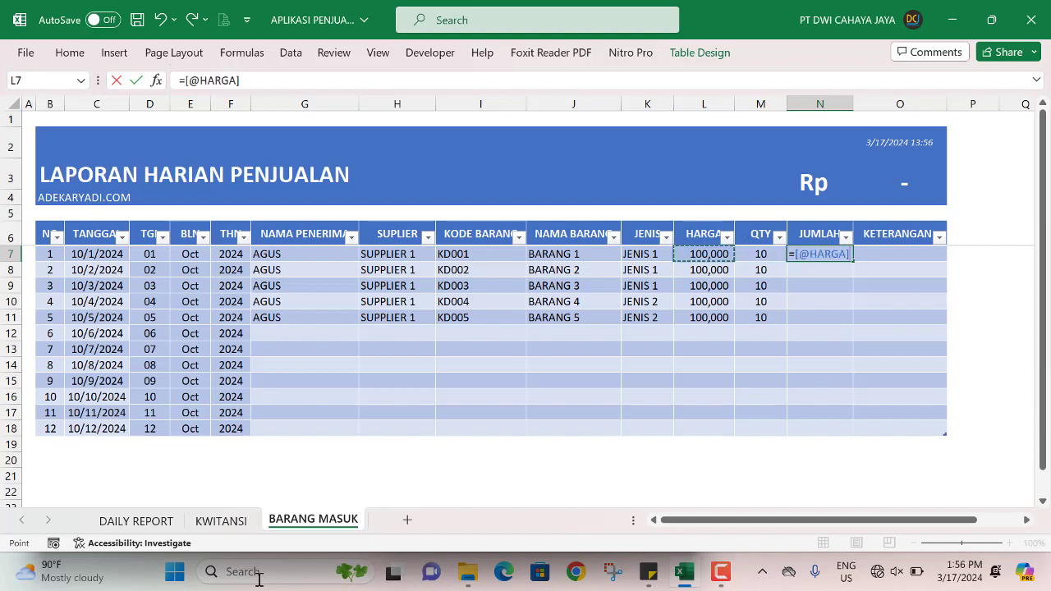
{"action": "type", "text": "*"}
{"action": "key", "text": "Left"}
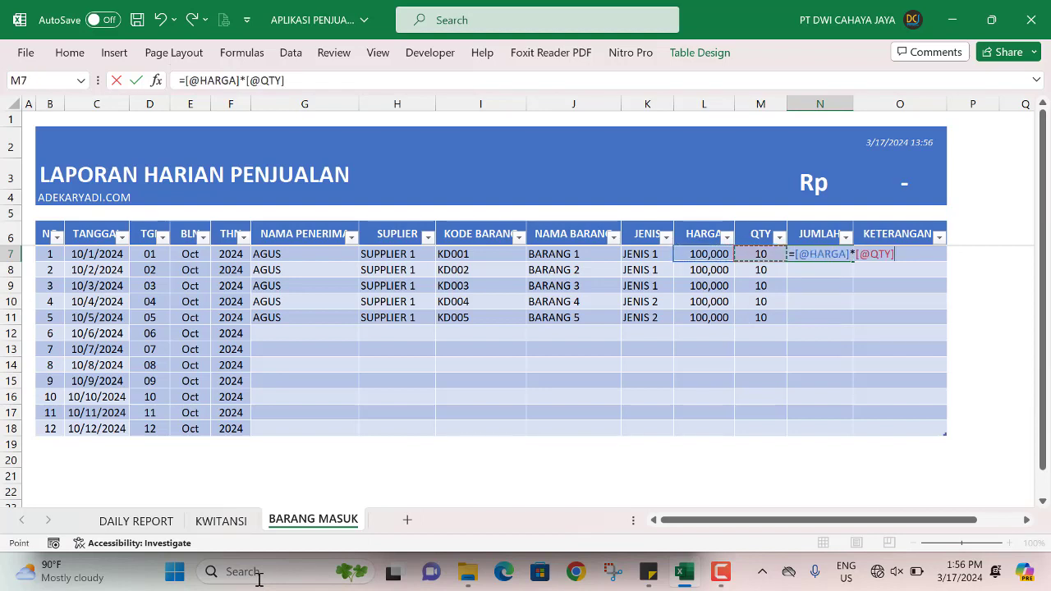
{"action": "key", "text": "Return"}
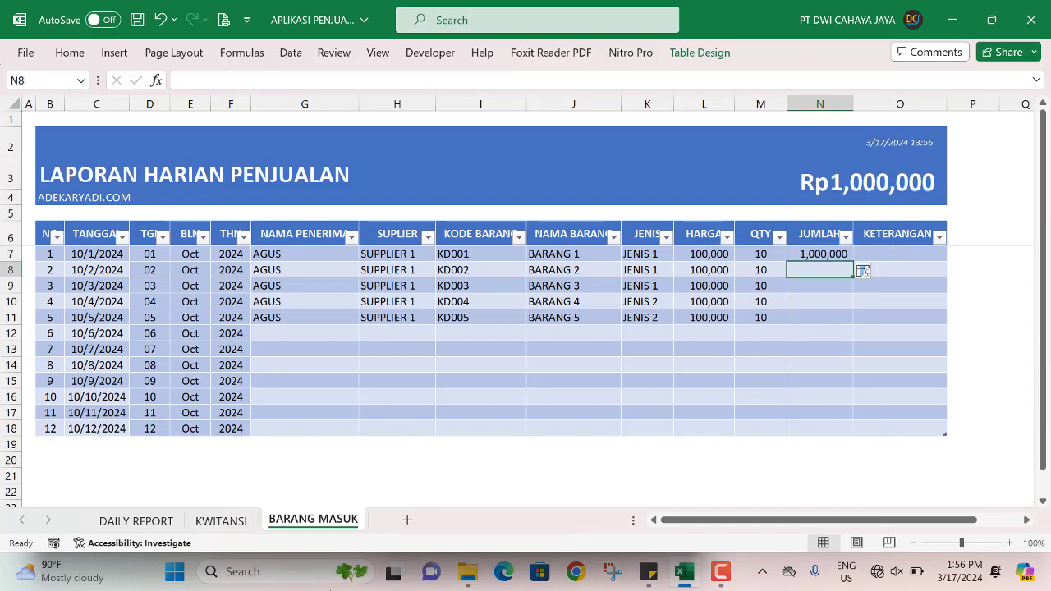
Fill the JUMLAH formula from N7 down to the last table row, N18
{"action": "left_click", "coordinate": [842, 255]}
{"action": "left_click_drag", "start_coordinate": [856, 262], "coordinate": [837, 324]}
{"action": "left_click", "coordinate": [829, 256]}
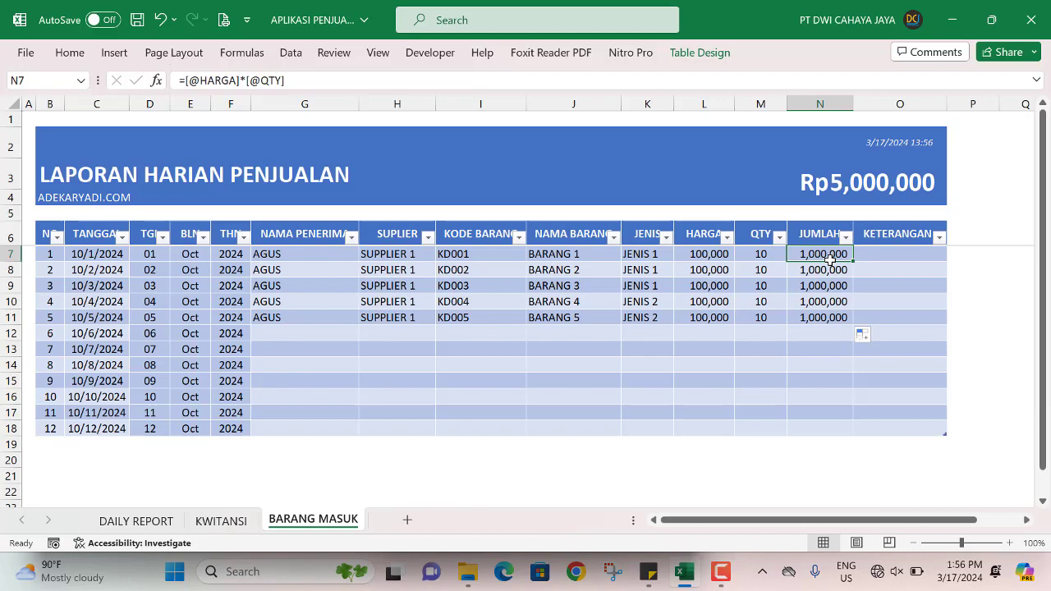
{"action": "left_click", "coordinate": [71, 51]}
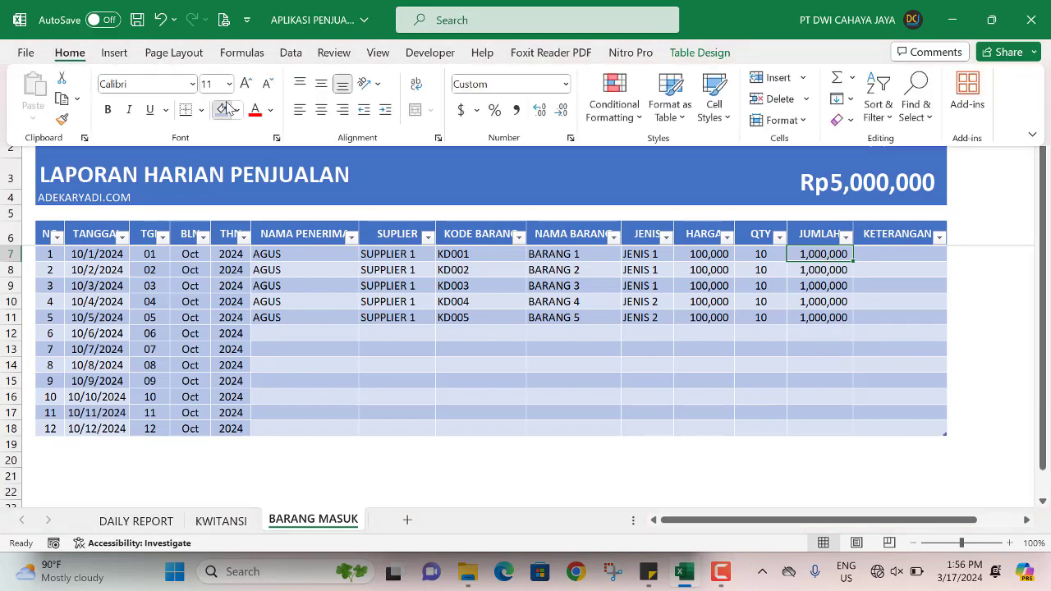
{"action": "left_click", "coordinate": [857, 261]}
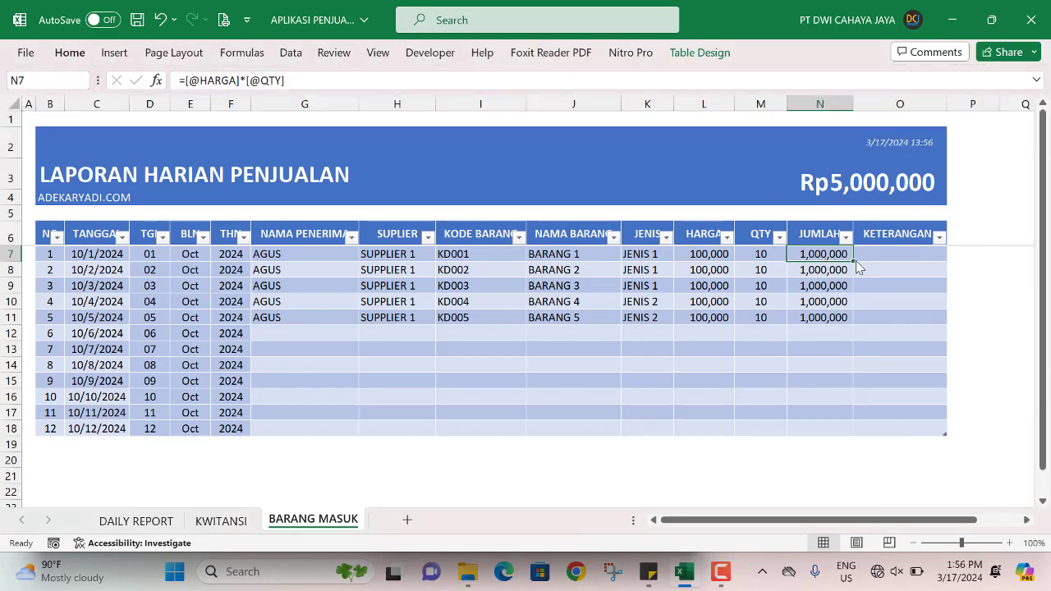
{"action": "left_click_drag", "start_coordinate": [853, 261], "coordinate": [842, 434]}
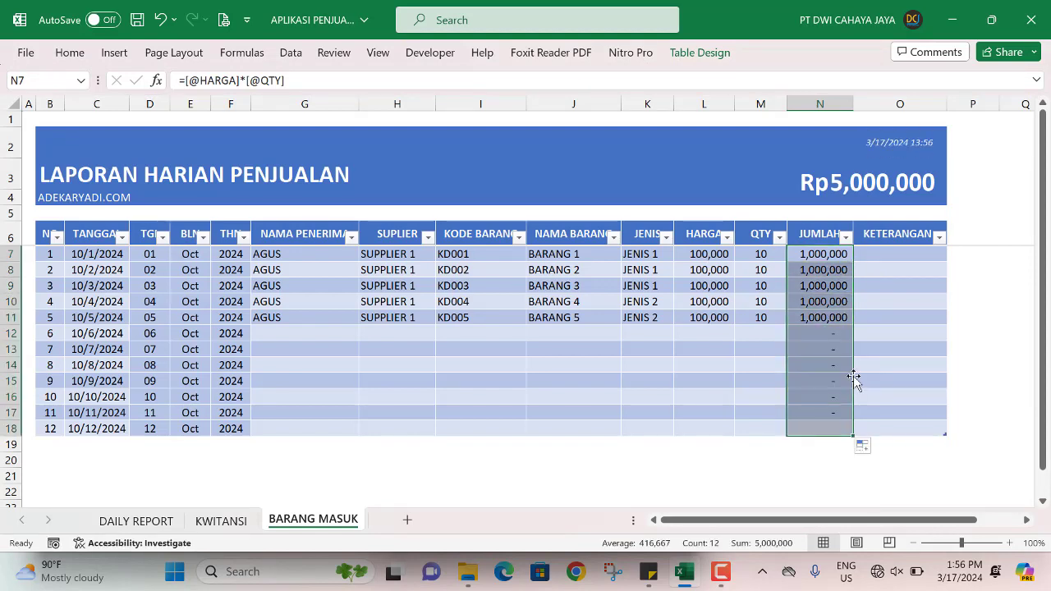
Enter BARANG BAIK in the first KETERANGAN cell, O7, and copy it down to O8:O11
{"action": "left_click", "coordinate": [876, 252]}
{"action": "type", "text": "BARANG BAIK"}
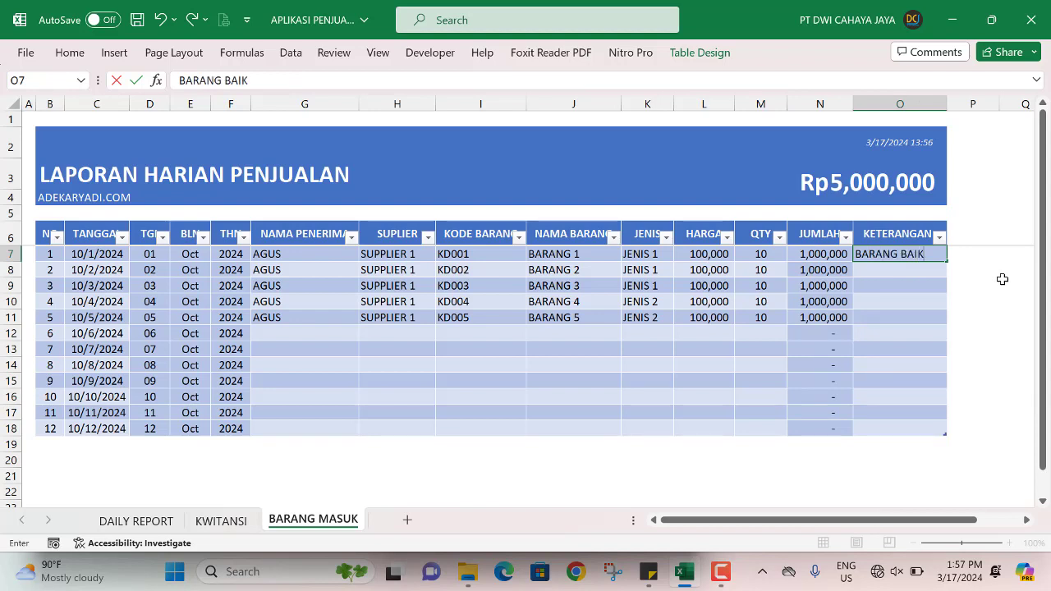
{"action": "key", "text": "Return"}
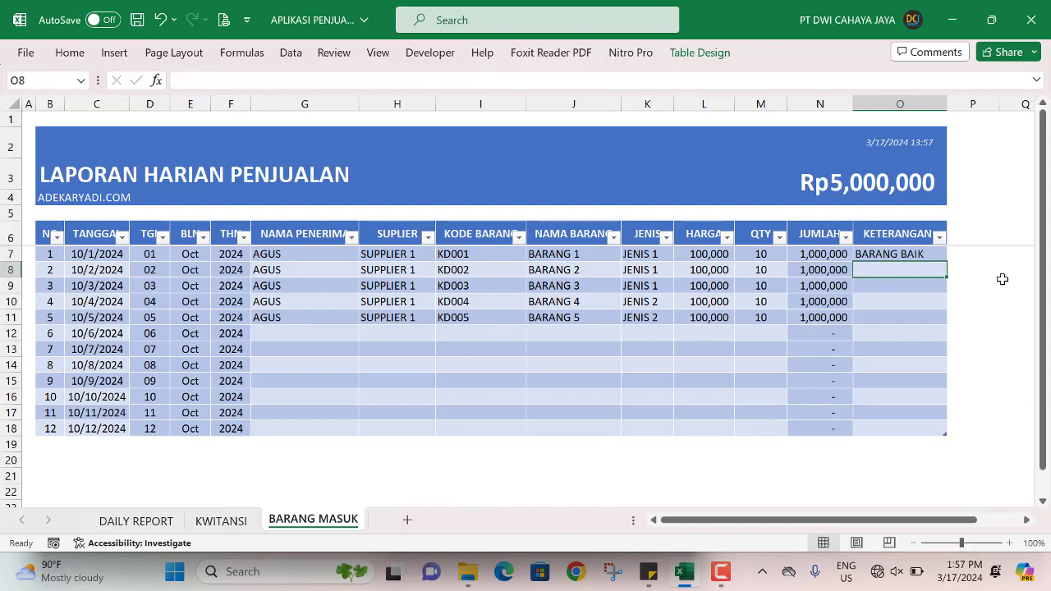
{"action": "left_click", "coordinate": [876, 255]}
{"action": "key", "text": "ctrl+c"}
{"action": "left_click_drag", "start_coordinate": [882, 268], "coordinate": [888, 314]}
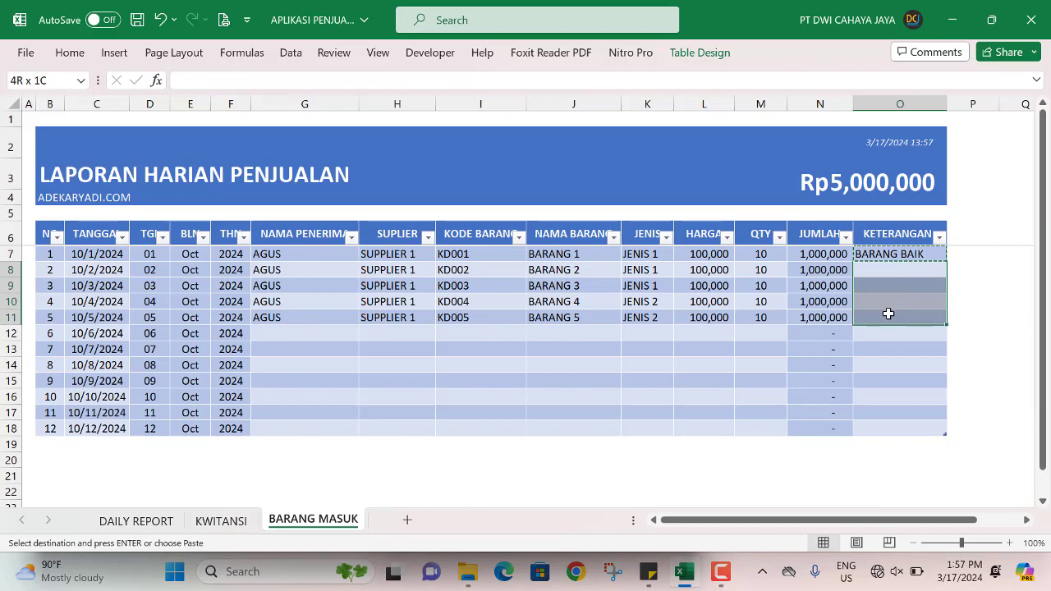
{"action": "key", "text": "ctrl+v"}
Examine how the table rows move beneath the frozen title and header rows
{"action": "left_click", "coordinate": [528, 394]}
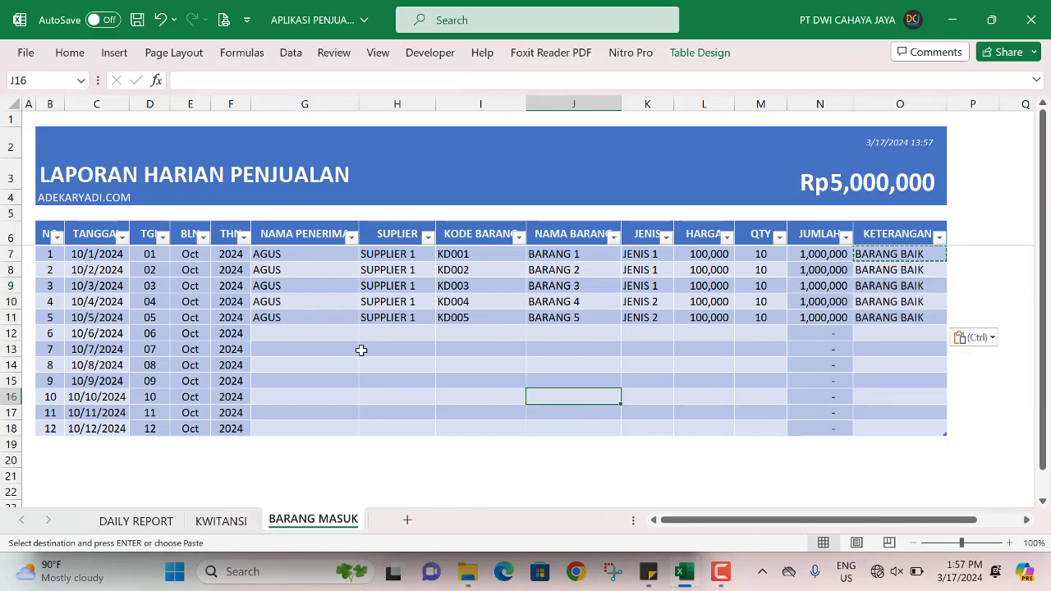
{"action": "scroll", "coordinate": [364, 354], "scroll_direction": "down", "scroll_amount": 2}
{"action": "scroll", "coordinate": [365, 355], "scroll_direction": "up", "scroll_amount": 2}
{"action": "scroll", "coordinate": [364, 354], "scroll_direction": "down", "scroll_amount": 2}
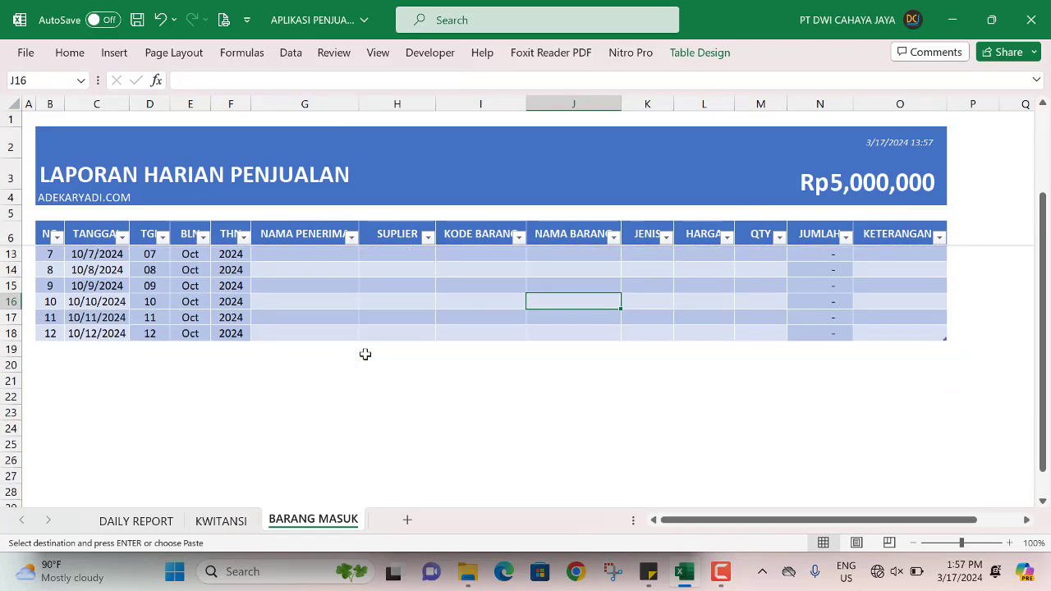
{"action": "scroll", "coordinate": [365, 353], "scroll_direction": "up", "scroll_amount": 2}
{"action": "scroll", "coordinate": [364, 354], "scroll_direction": "down", "scroll_amount": 2}
{"action": "scroll", "coordinate": [364, 354], "scroll_direction": "up", "scroll_amount": 2}
{"action": "left_click", "coordinate": [364, 353]}
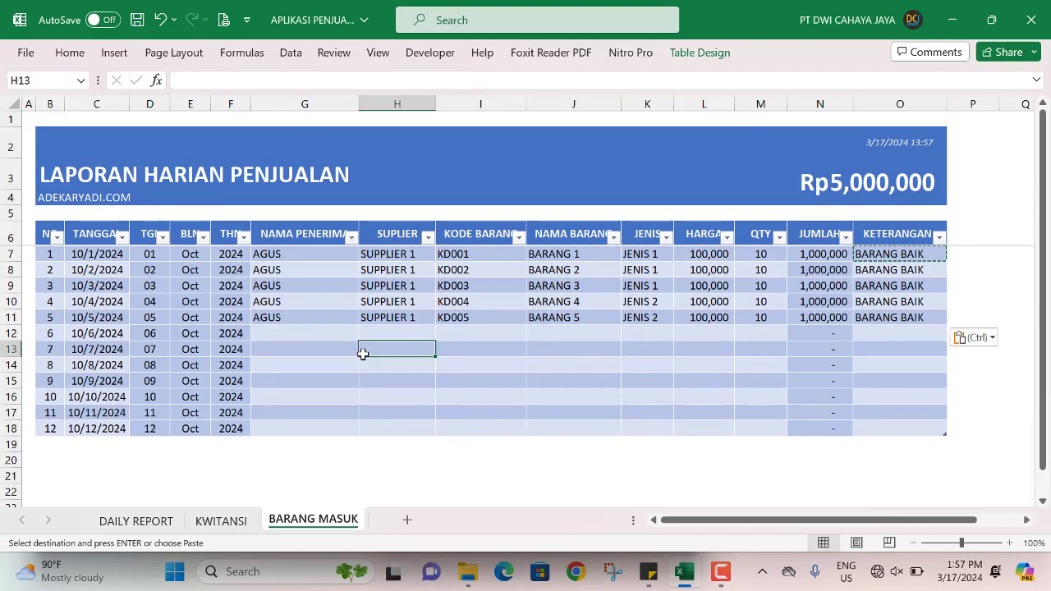
Enter a second recipient's name in the NAMA PENERIMA cell G12
{"action": "left_click", "coordinate": [301, 318]}
{"action": "left_click", "coordinate": [296, 334]}
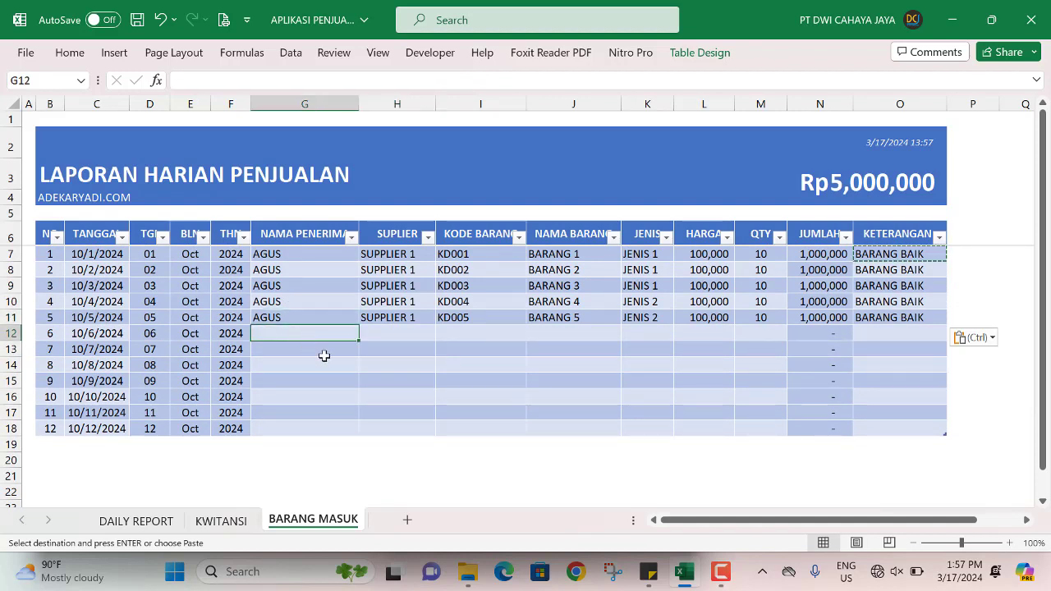
{"action": "type", "text": "YADI"}
{"action": "key", "text": "Return"}
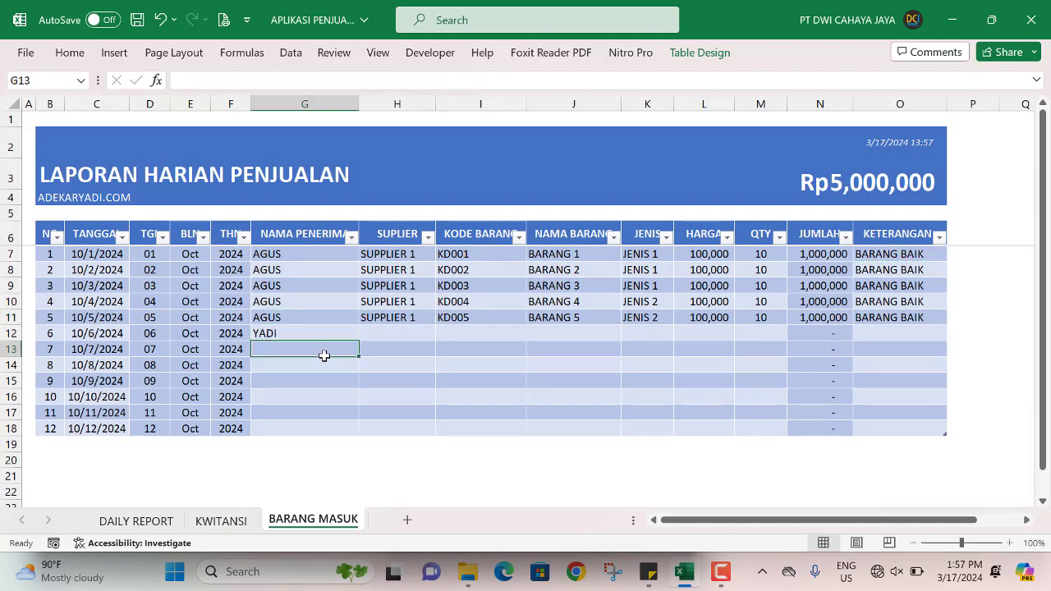
Fill the supplier series from H11 into H12, and the item code, name and type series from I11:K11 down to row 18
{"action": "left_click", "coordinate": [416, 317]}
{"action": "left_click_drag", "start_coordinate": [433, 325], "coordinate": [651, 429]}
{"action": "left_click", "coordinate": [416, 335]}
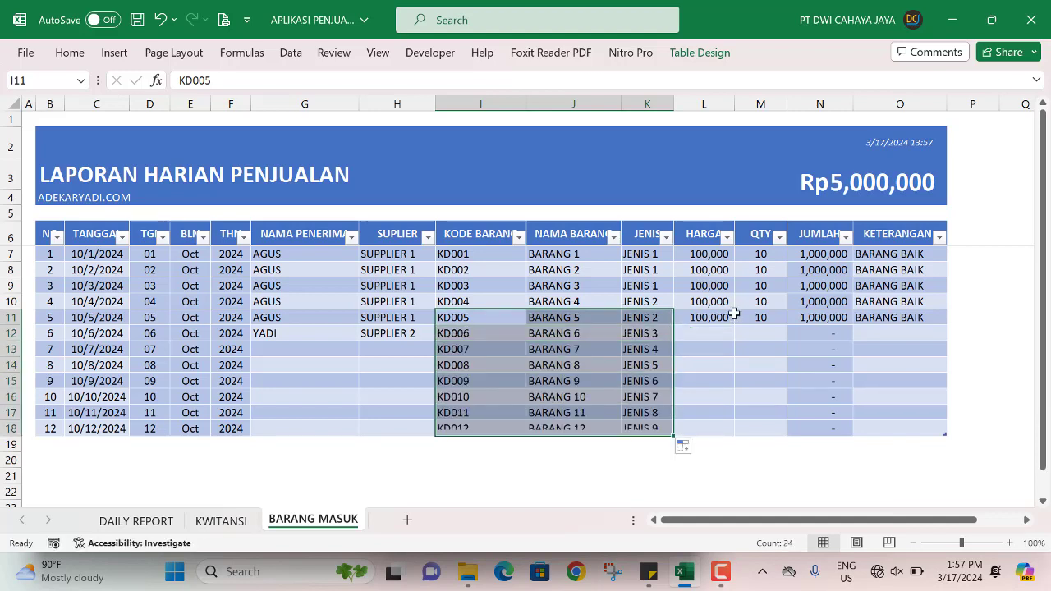
Copy the price, quantity, total and remark entries in L11:O11 down to rows 12 through 18
{"action": "left_click_drag", "start_coordinate": [708, 317], "coordinate": [895, 318]}
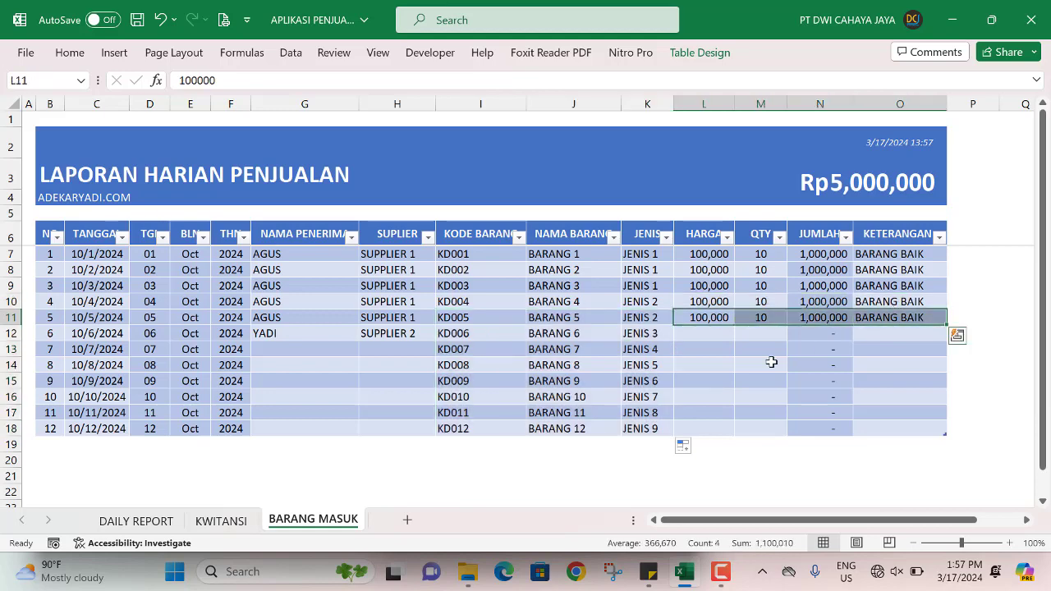
{"action": "key", "text": "ctrl+c"}
{"action": "left_click_drag", "start_coordinate": [710, 333], "coordinate": [709, 423]}
{"action": "key", "text": "ctrl+v"}
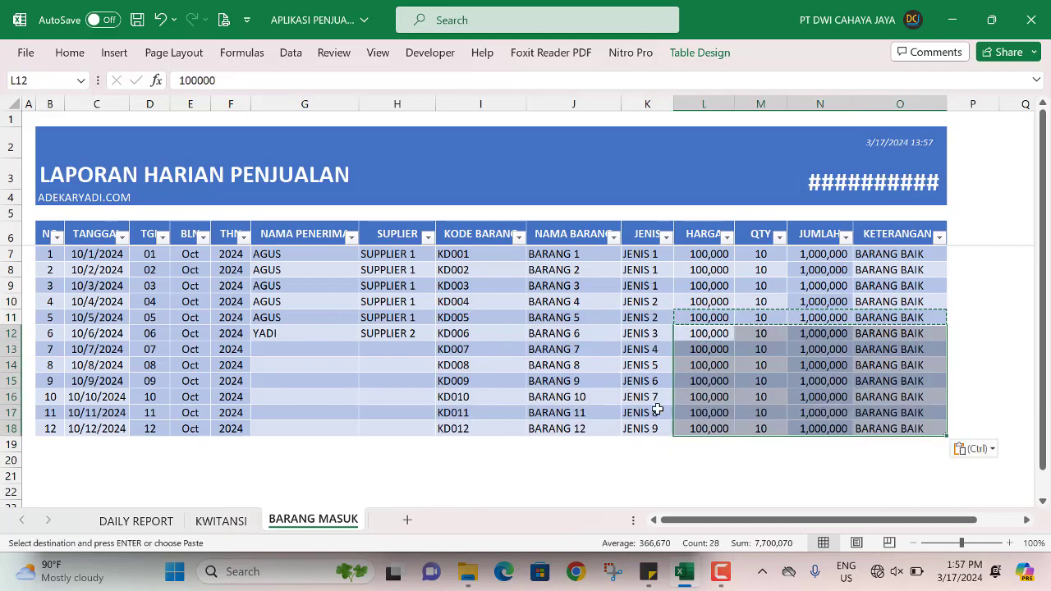
Copy the recipient and SUPPLIER 2 entries in G12:H12 down to G13:H18
{"action": "left_click_drag", "start_coordinate": [369, 333], "coordinate": [324, 427]}
{"action": "key", "text": "ctrl+c"}
{"action": "key", "text": "ctrl+v"}
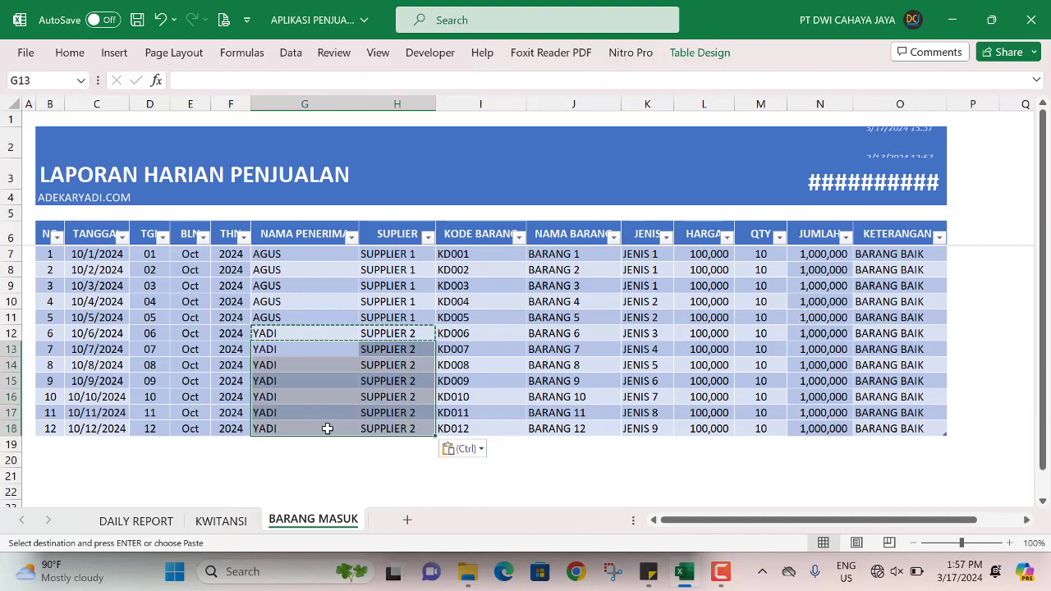
Extend the merged header total cell to include column M, so the merge spans M3:O4
{"action": "left_click", "coordinate": [509, 300]}
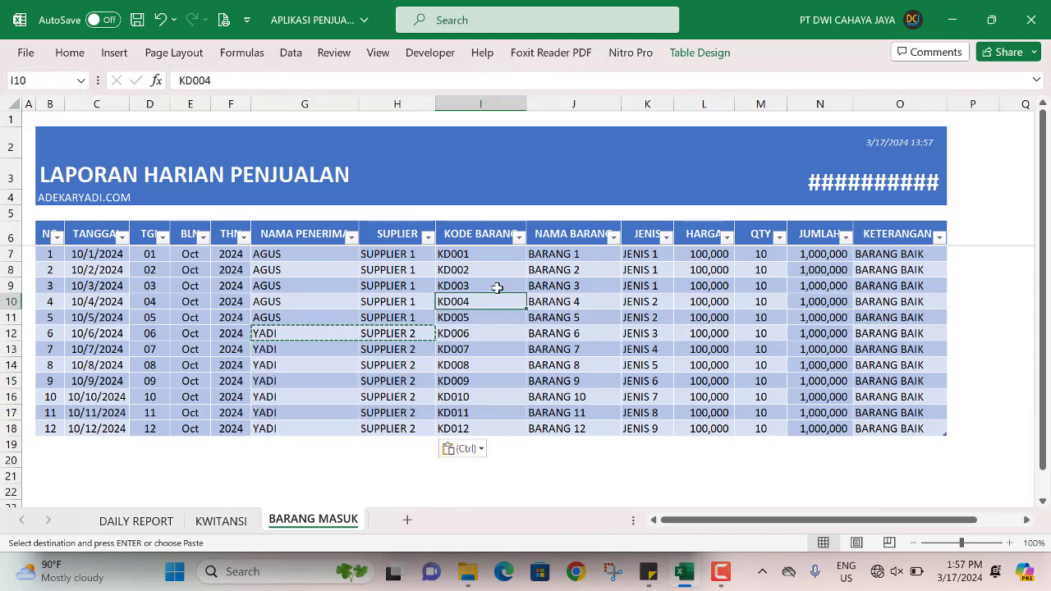
{"action": "left_click", "coordinate": [829, 184]}
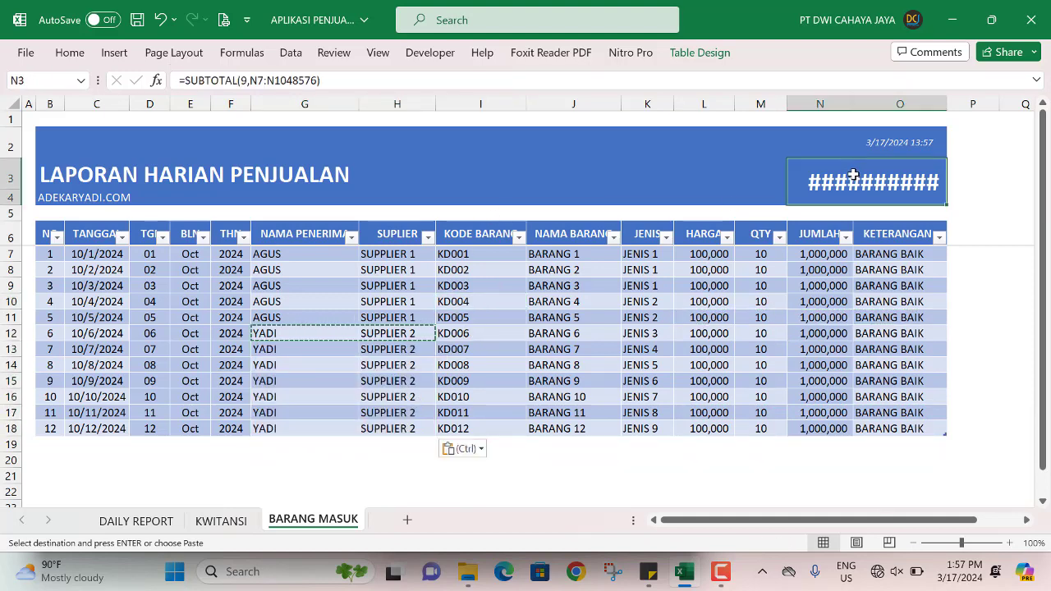
{"action": "left_click", "coordinate": [774, 187], "text": "shift"}
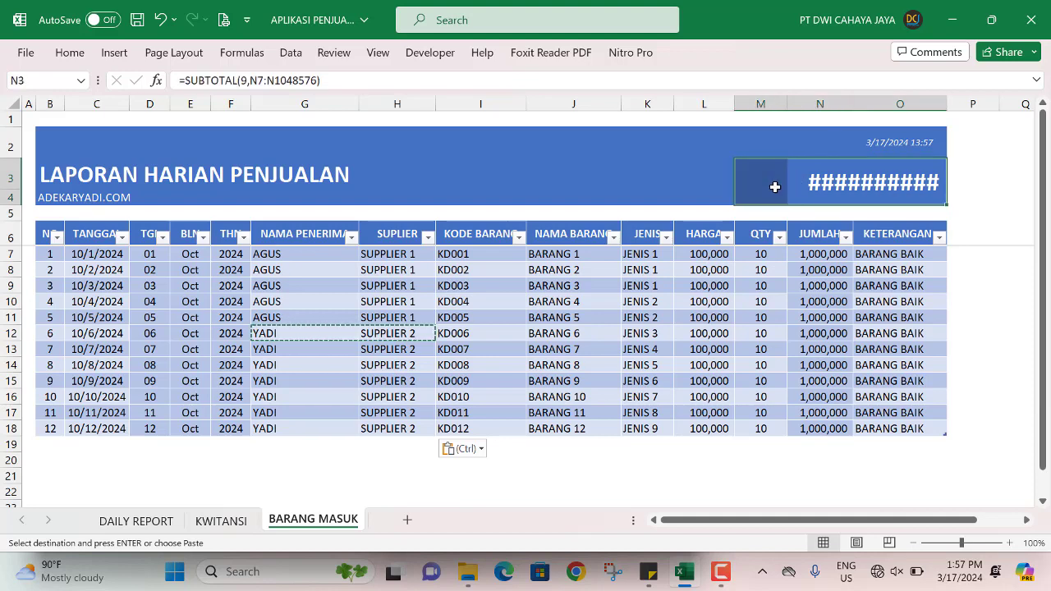
{"action": "left_click", "coordinate": [70, 53]}
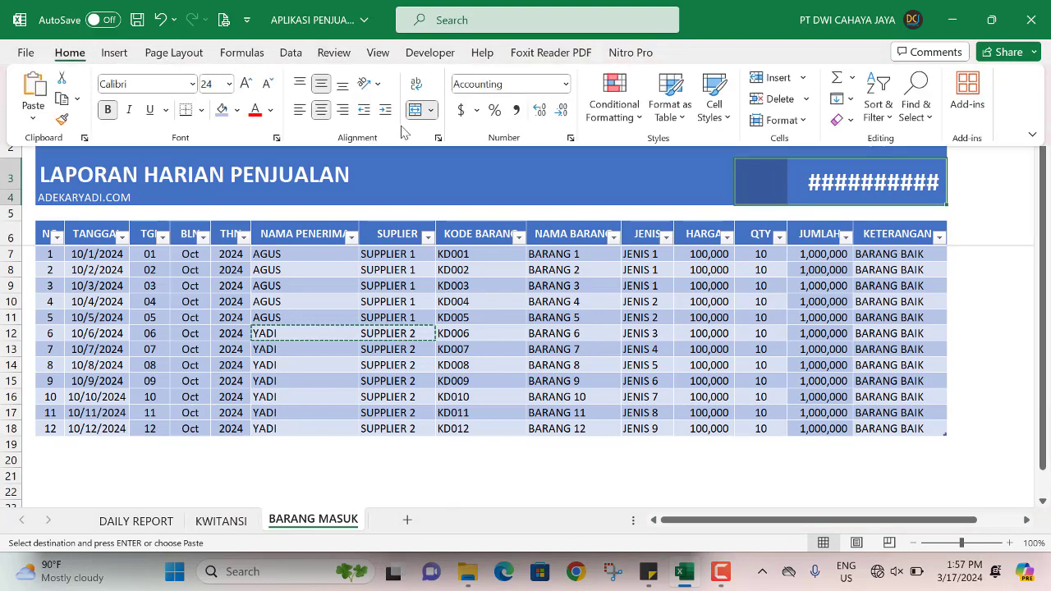
{"action": "left_click", "coordinate": [415, 110]}
{"action": "left_click", "coordinate": [414, 110]}
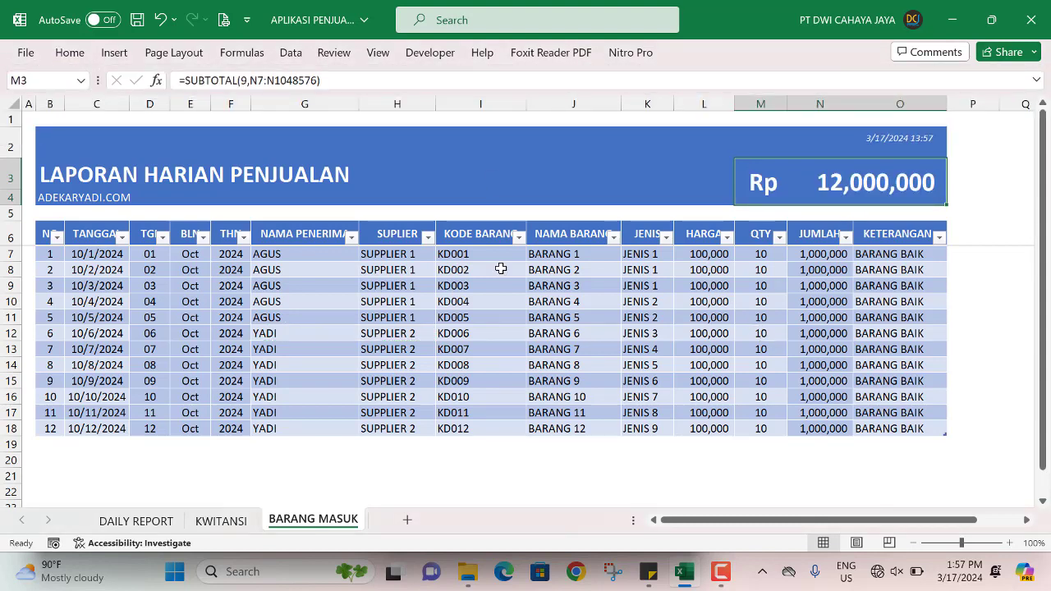
Change the sheet title in B3 to LAPORAN PENERIMAAN BARANG
{"action": "scroll", "coordinate": [457, 316], "scroll_direction": "down", "scroll_amount": 1}
{"action": "scroll", "coordinate": [48, 214], "scroll_direction": "up", "scroll_amount": 2}
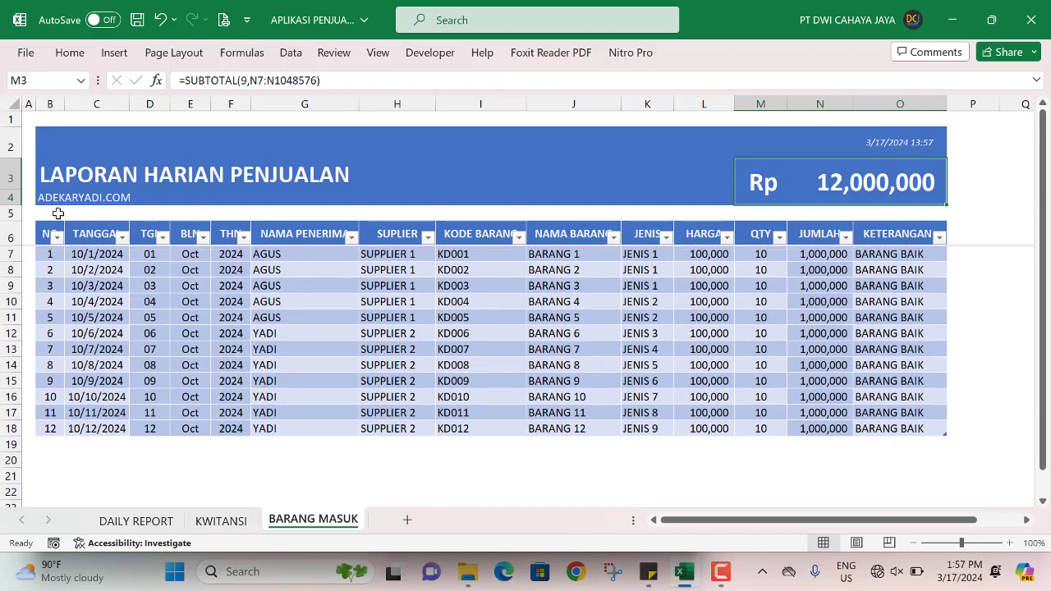
{"action": "left_click", "coordinate": [47, 176]}
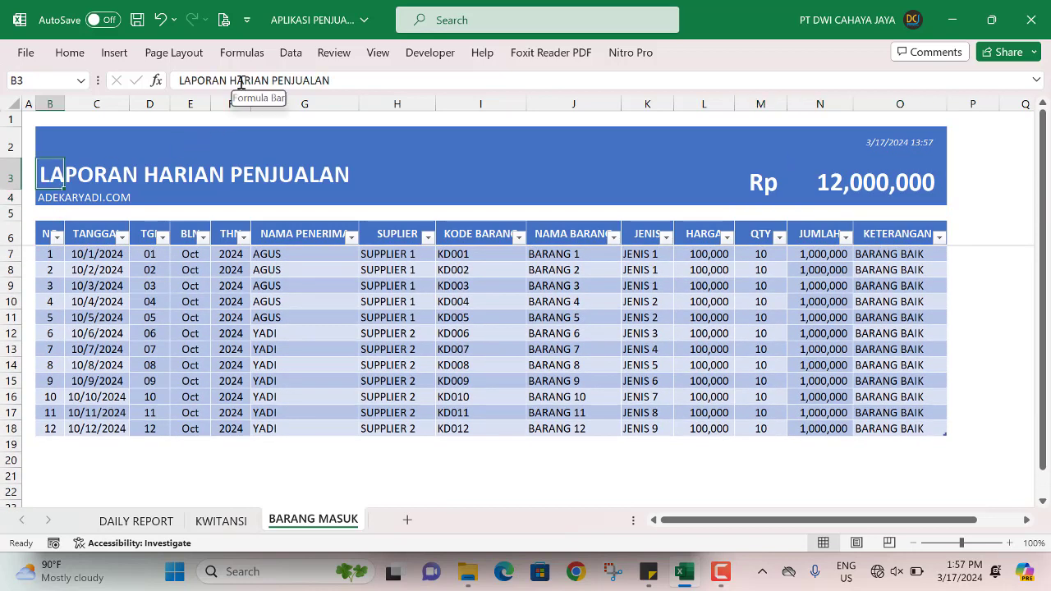
{"action": "left_click_drag", "start_coordinate": [231, 81], "coordinate": [344, 69]}
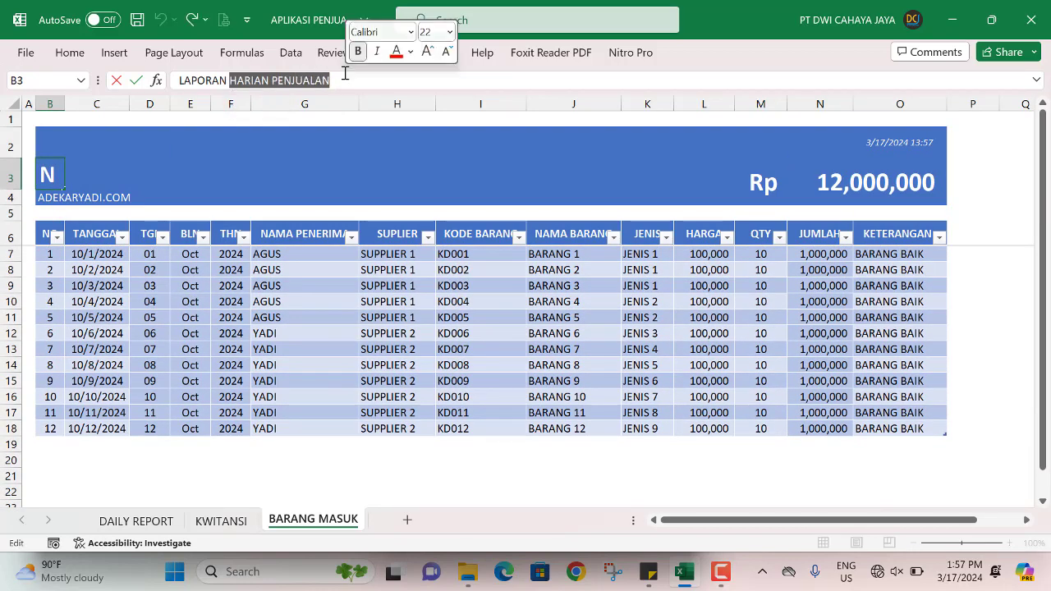
{"action": "type", "text": "PENERIMA"}
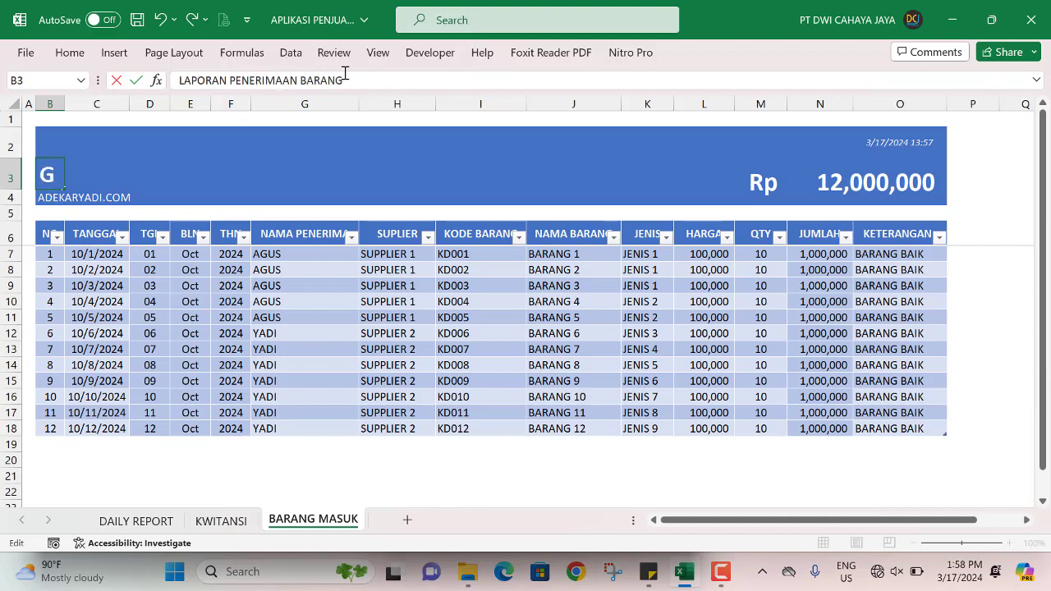
{"action": "key", "text": "Return"}
Set the report range B2:O19, from the header banner to just below the table, as the print area
{"action": "scroll", "coordinate": [296, 348], "scroll_direction": "down", "scroll_amount": 2}
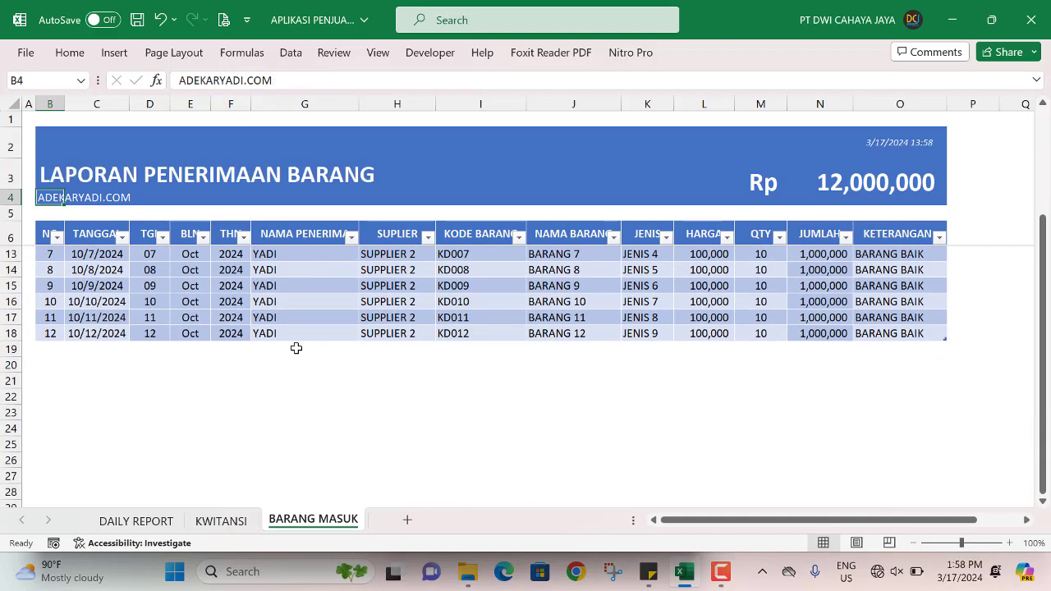
{"action": "scroll", "coordinate": [295, 349], "scroll_direction": "up", "scroll_amount": 2}
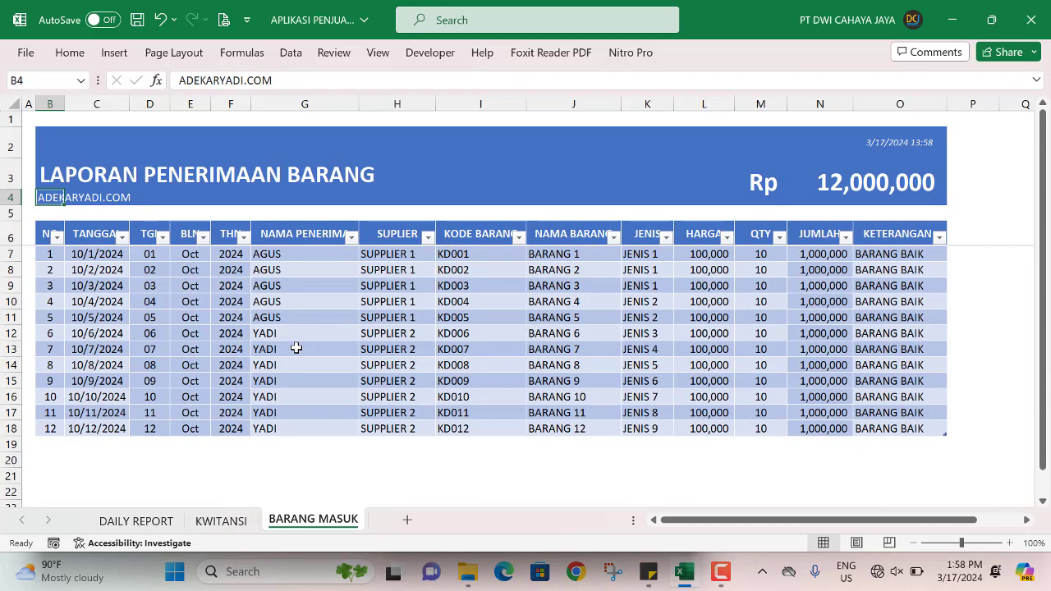
{"action": "mouse_move", "coordinate": [41, 132]}
{"action": "left_mouse_down"}
{"action": "mouse_move", "coordinate": [919, 340]}
{"action": "mouse_move", "coordinate": [922, 444]}
{"action": "left_mouse_up"}
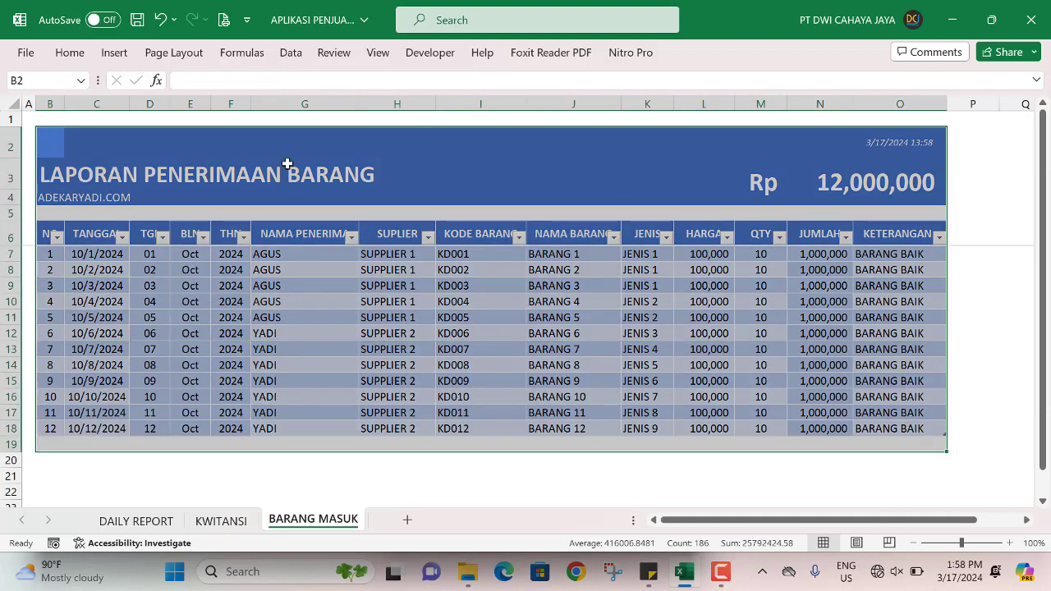
{"action": "left_click", "coordinate": [174, 53]}
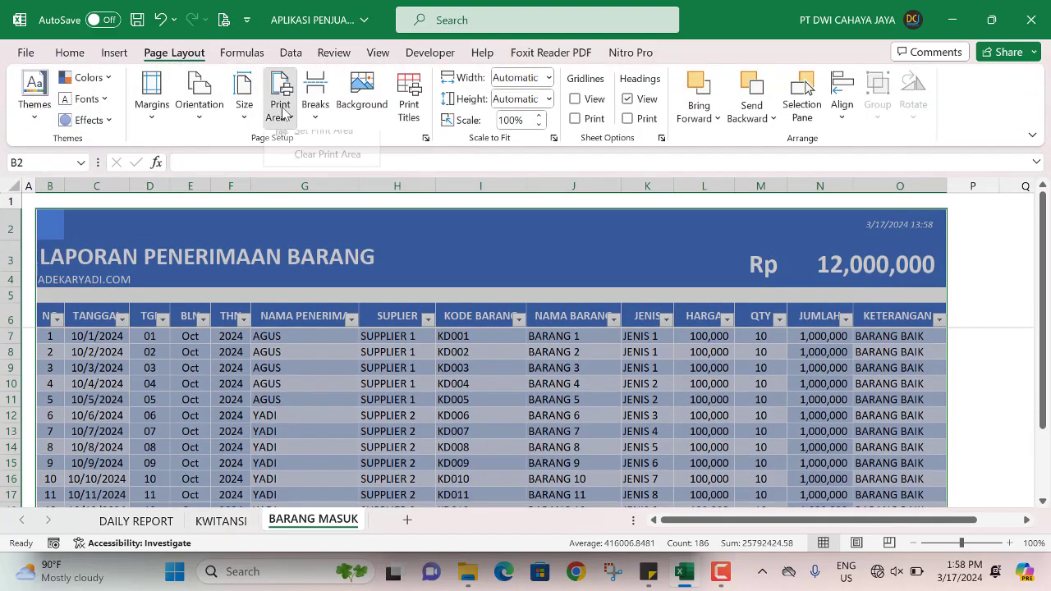
{"action": "left_click", "coordinate": [280, 107]}
{"action": "left_click", "coordinate": [300, 145]}
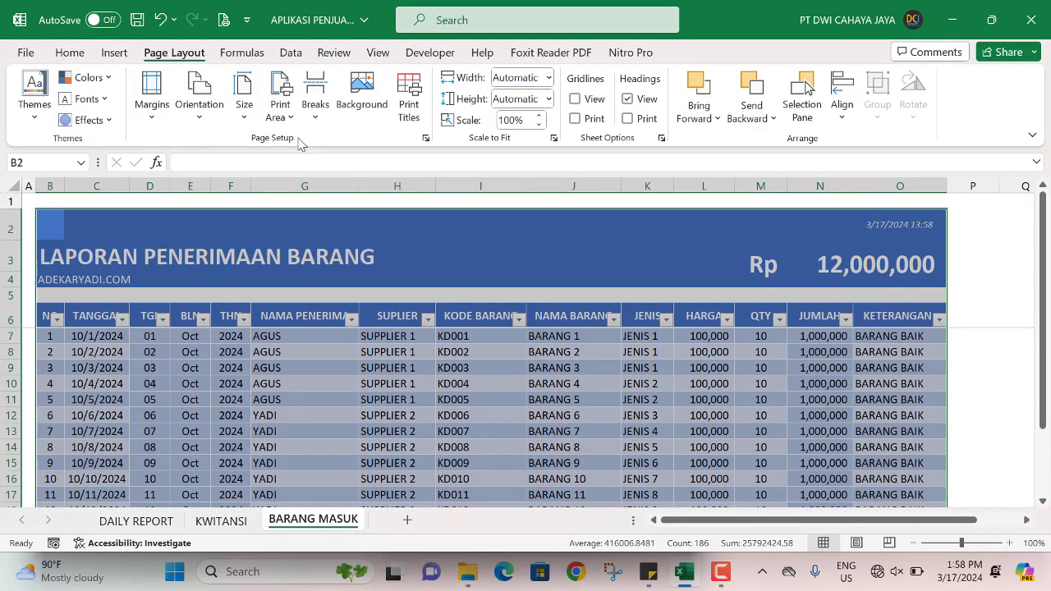
Preview the printout, switch the page to Landscape Orientation, and return to the sheet
{"action": "left_click", "coordinate": [224, 20]}
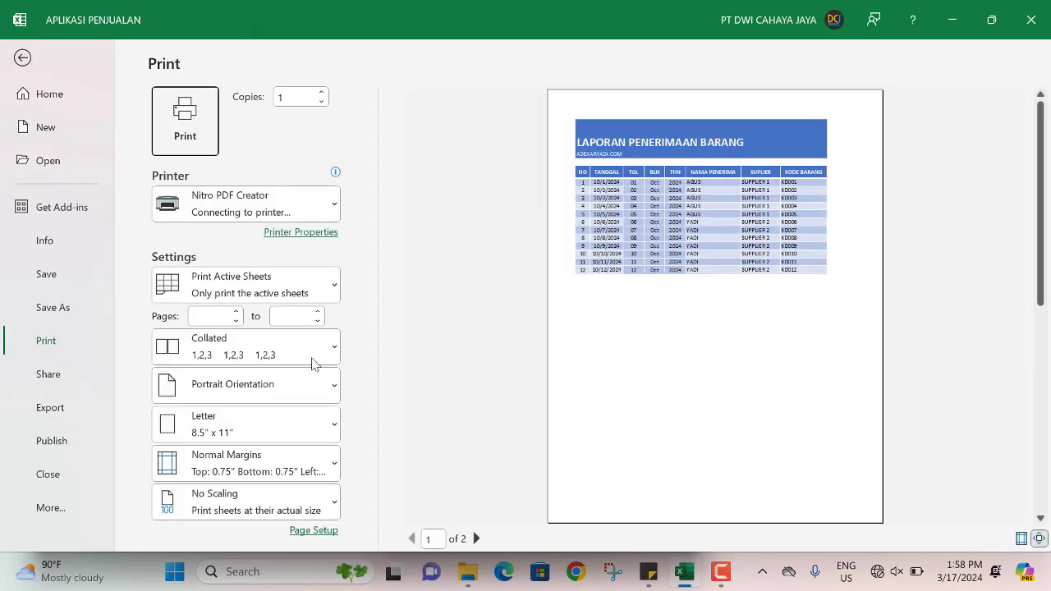
{"action": "left_click", "coordinate": [250, 393]}
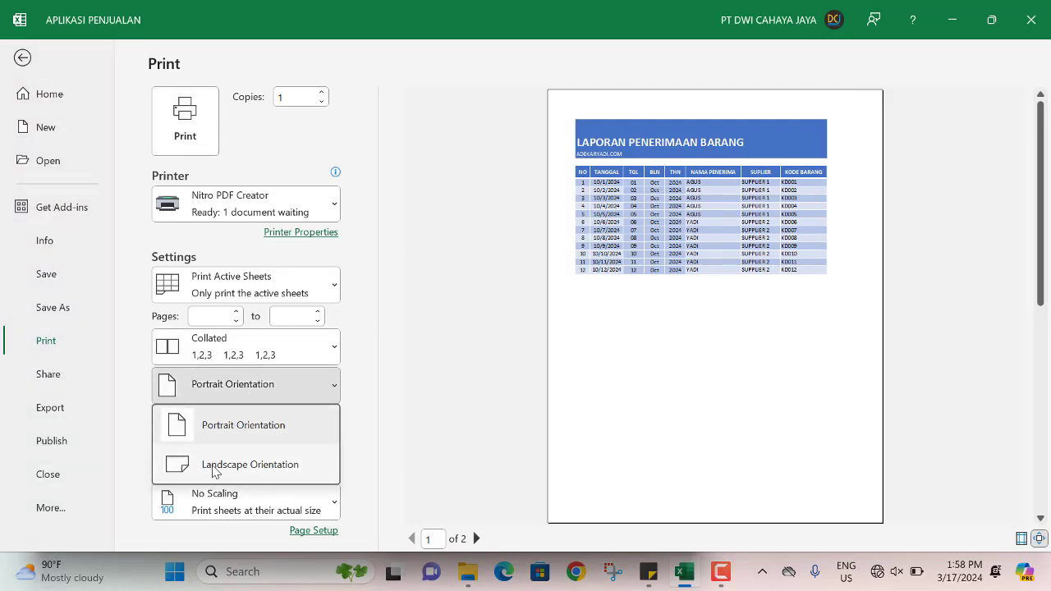
{"action": "left_click", "coordinate": [235, 464]}
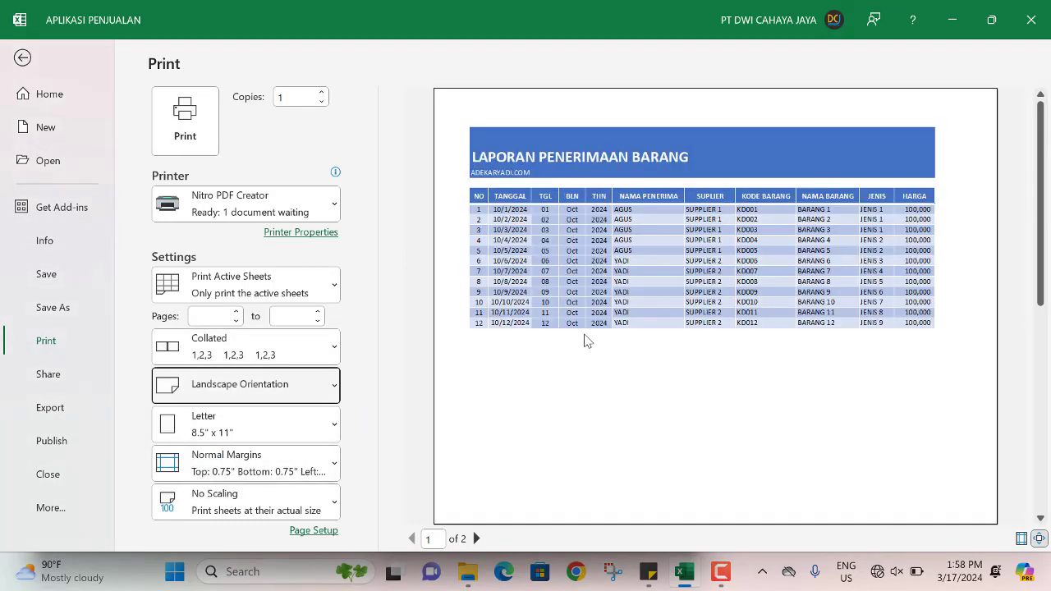
{"action": "scroll", "coordinate": [586, 340], "scroll_direction": "down", "scroll_amount": 1}
{"action": "scroll", "coordinate": [534, 335], "scroll_direction": "up", "scroll_amount": 1}
{"action": "left_click", "coordinate": [23, 58]}
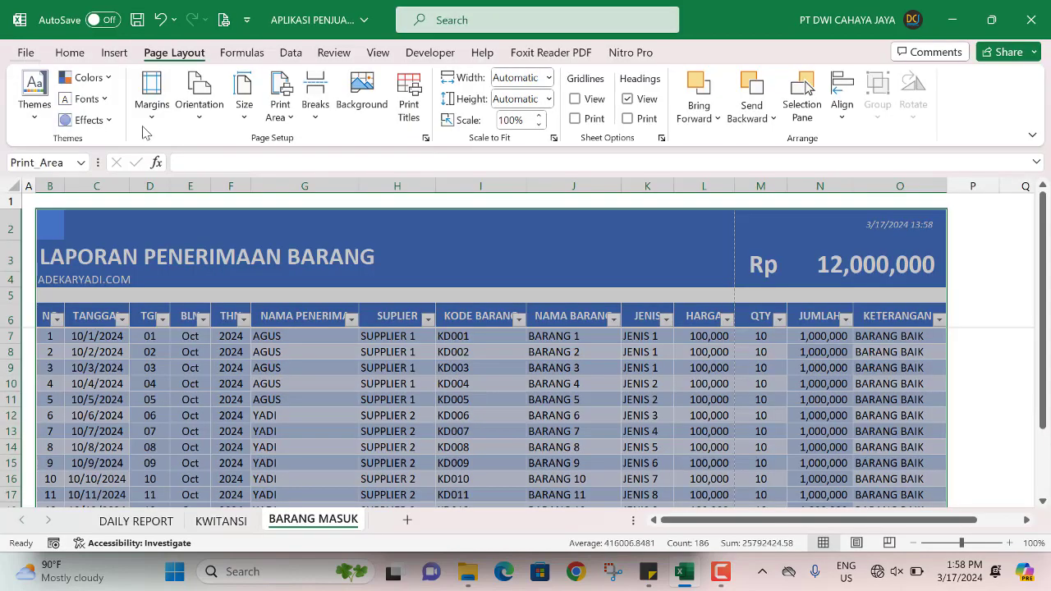
In Page Break Preview, move the page break after column L to the table's outer edge so all columns share one page, and preview the printout
{"action": "left_click", "coordinate": [889, 543]}
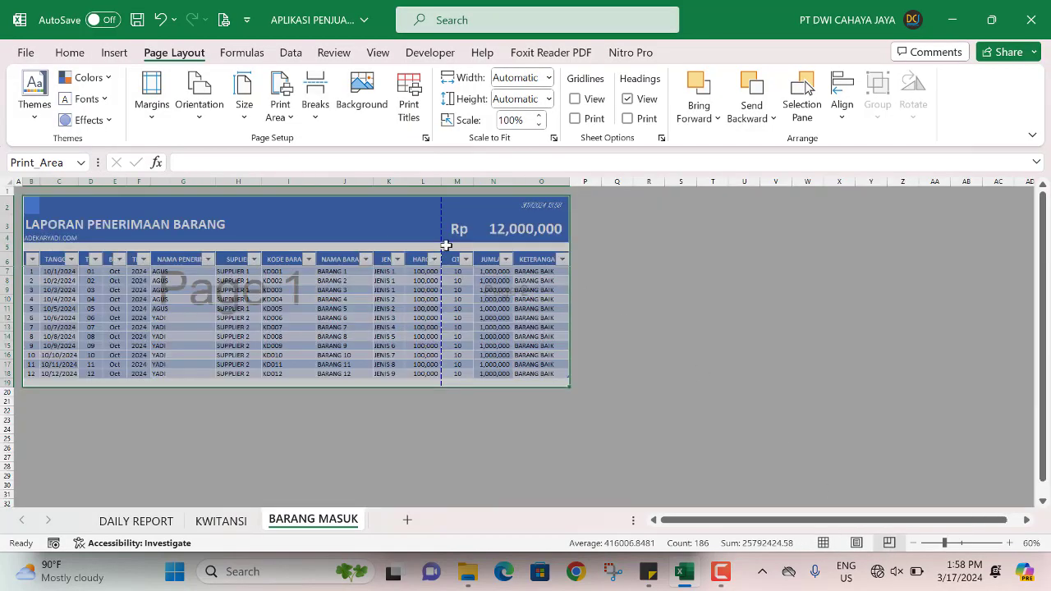
{"action": "left_click_drag", "start_coordinate": [440, 225], "coordinate": [541, 218]}
{"action": "left_click", "coordinate": [645, 220]}
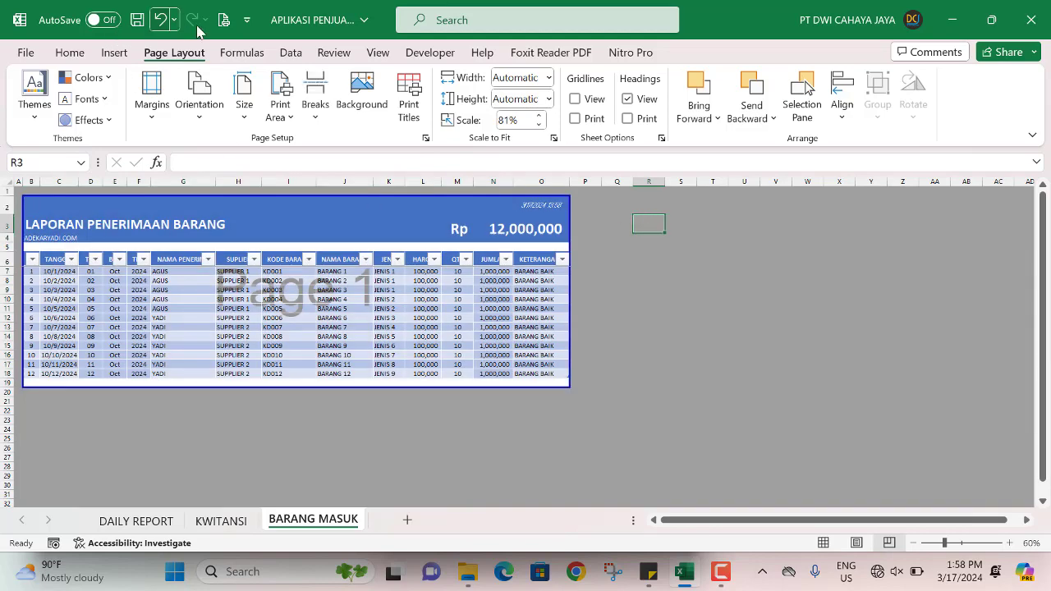
{"action": "left_click", "coordinate": [223, 20]}
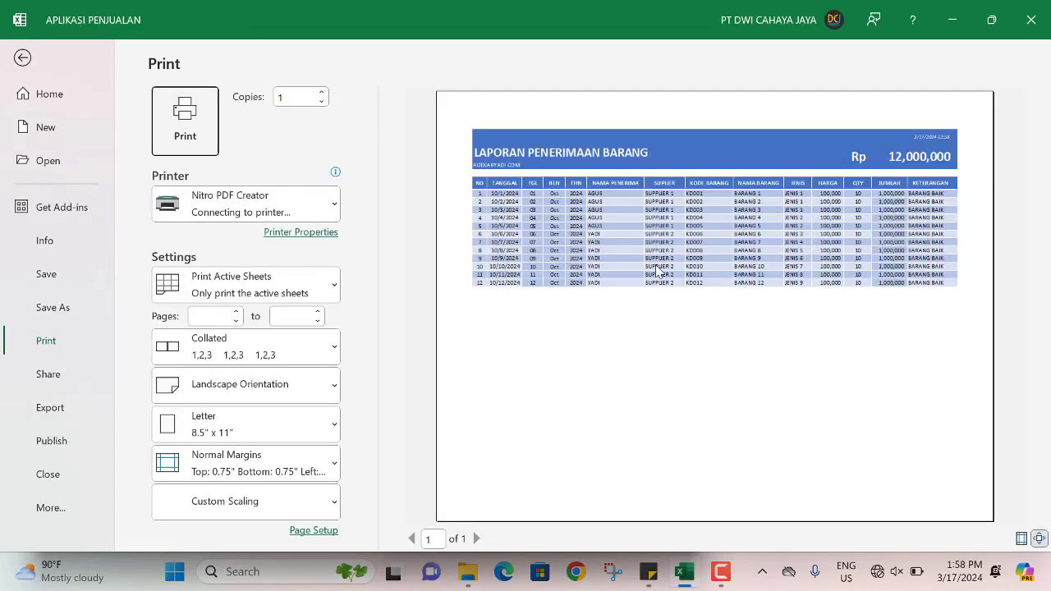